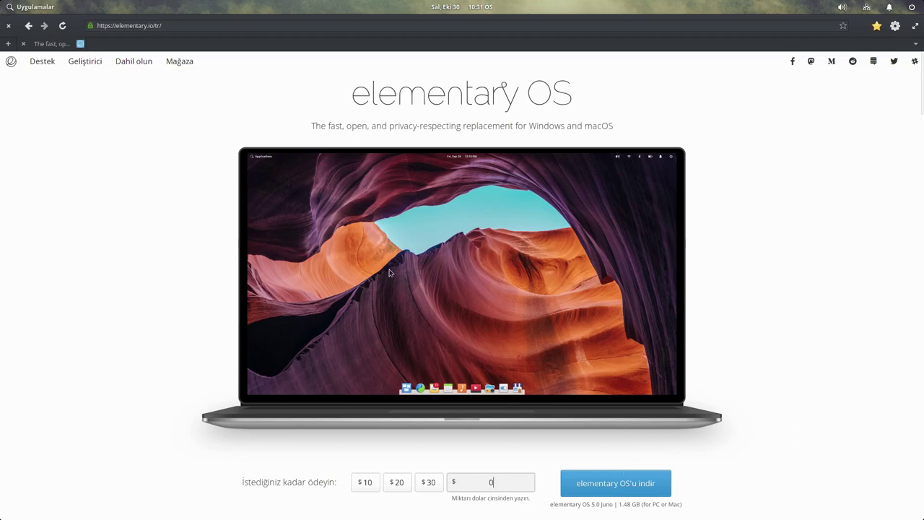
# - Close the browser, launch the installer, and choose Türkçe with the Turkish keyboard layout
pyautogui.click(9, 26)
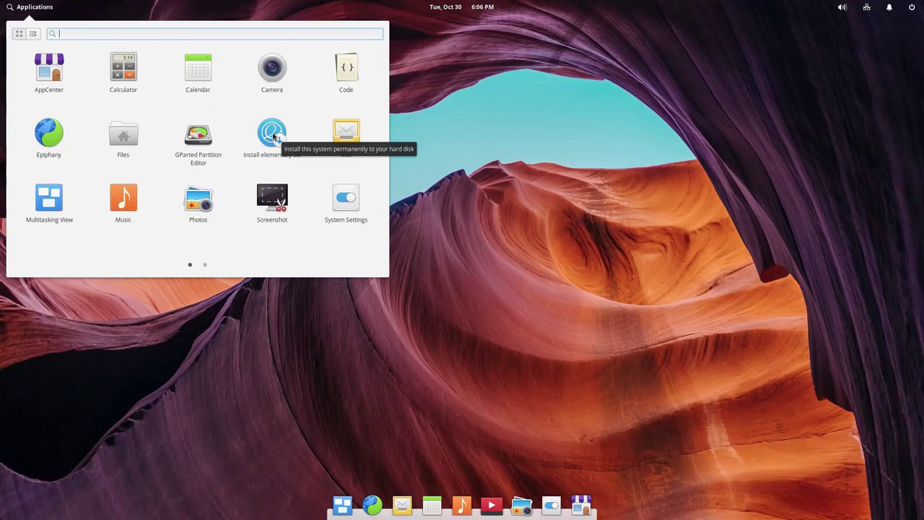
pyautogui.click(273, 136)
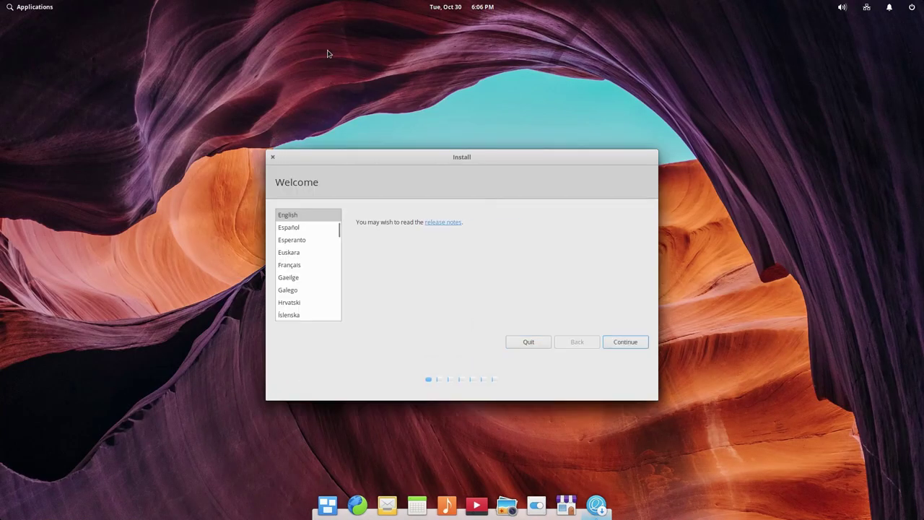
pyautogui.moveTo(336, 233); pyautogui.dragTo(339, 268)
pyautogui.click(289, 256)
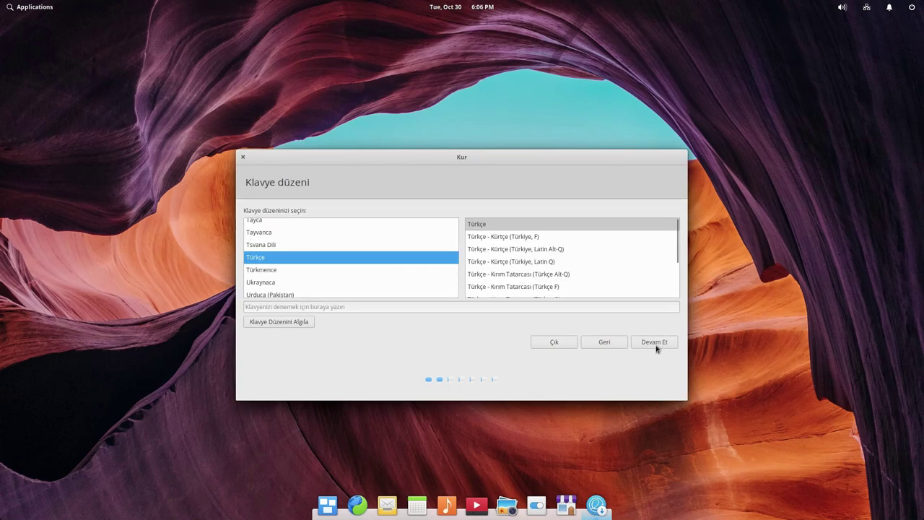
pyautogui.click(655, 345)
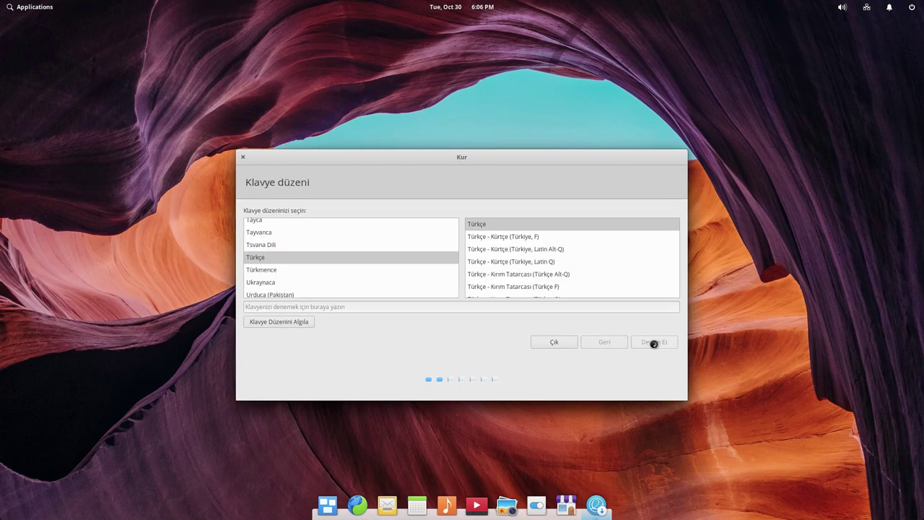
# - Keep downloading updates during installation and enable third-party software installation
pyautogui.click(271, 216)
pyautogui.click(271, 215)
pyautogui.click(301, 239)
pyautogui.click(654, 342)
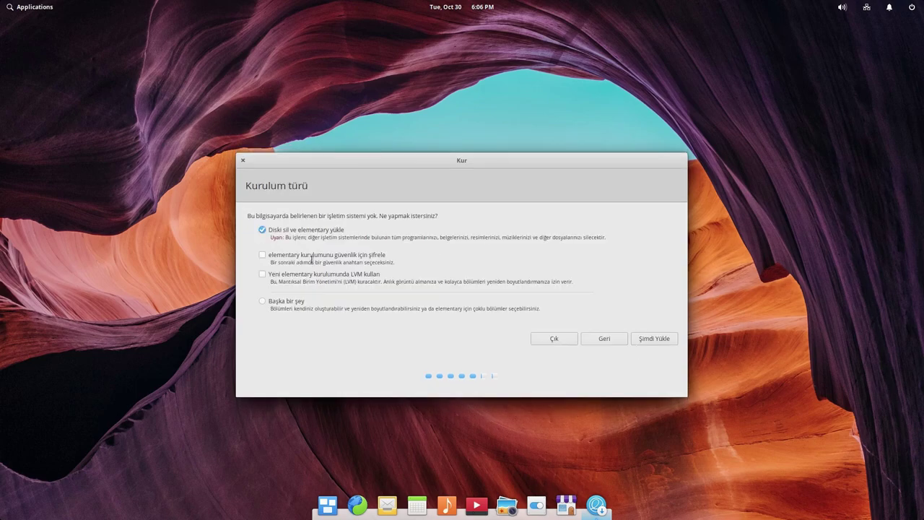
# - After trying manual partitioning, choose Diski sil and start the installation, confirming the disk write
pyautogui.click(278, 302)
pyautogui.click(310, 229)
pyautogui.click(292, 302)
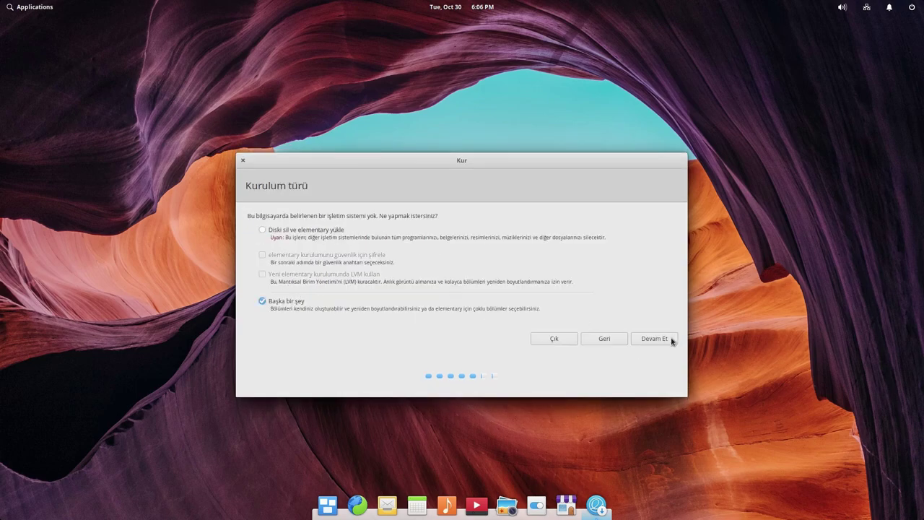
pyautogui.click(672, 339)
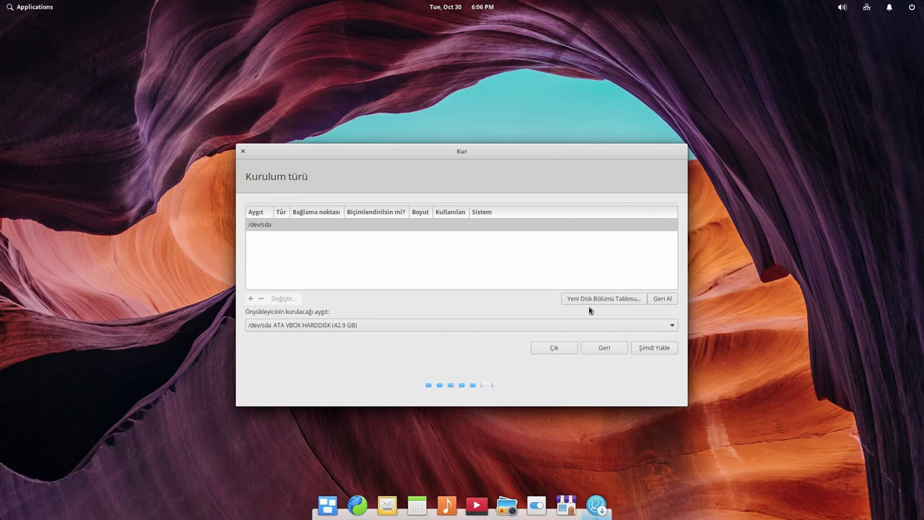
pyautogui.click(603, 299)
pyautogui.click(586, 311)
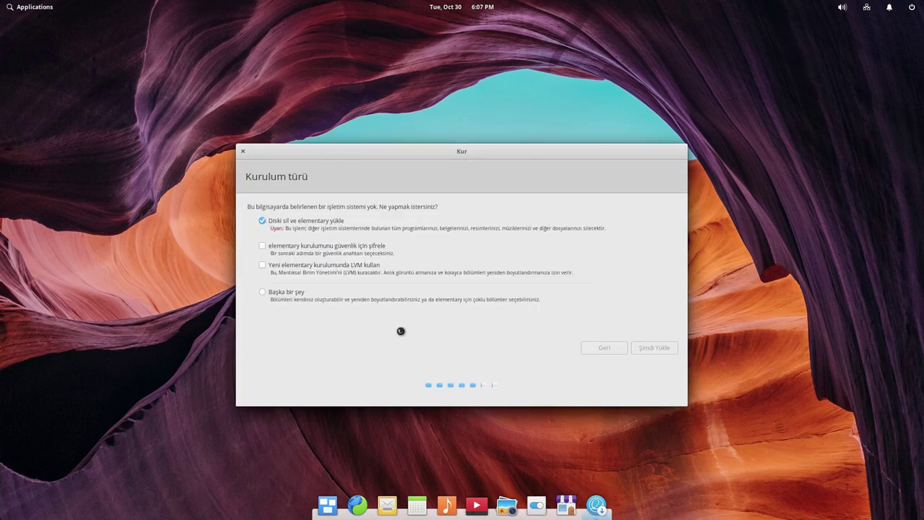
pyautogui.click(628, 355)
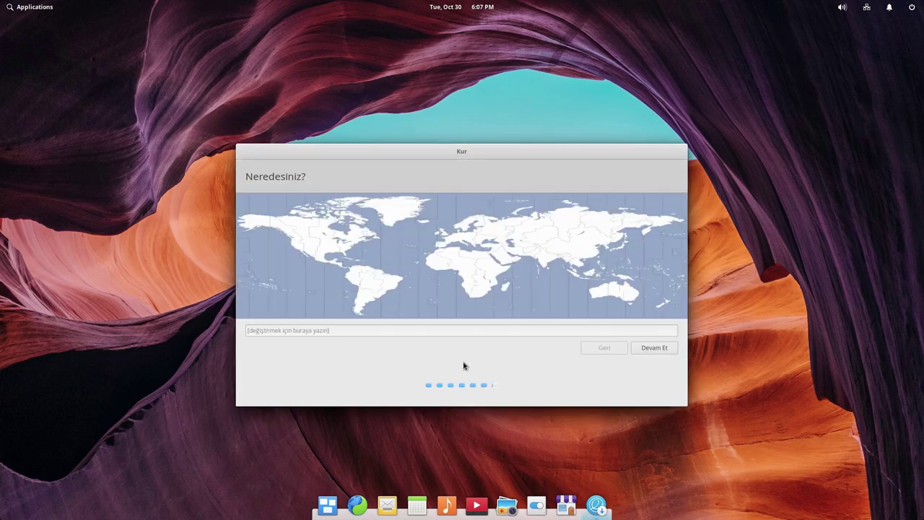
# - Pick the Istanbul time zone and enter the user's full name and username
pyautogui.click(486, 243)
pyautogui.click(641, 350)
pyautogui.write('Köfte Köftecioğlu')
pyautogui.press('Tab')
pyautogui.press('Tab')
pyautogui.write('kofteistkofte')
# - Replace the computer name with Elementary-Virt
pyautogui.tripleClick(482, 221)
pyautogui.write('Elementary')
pyautogui.press('Tab')
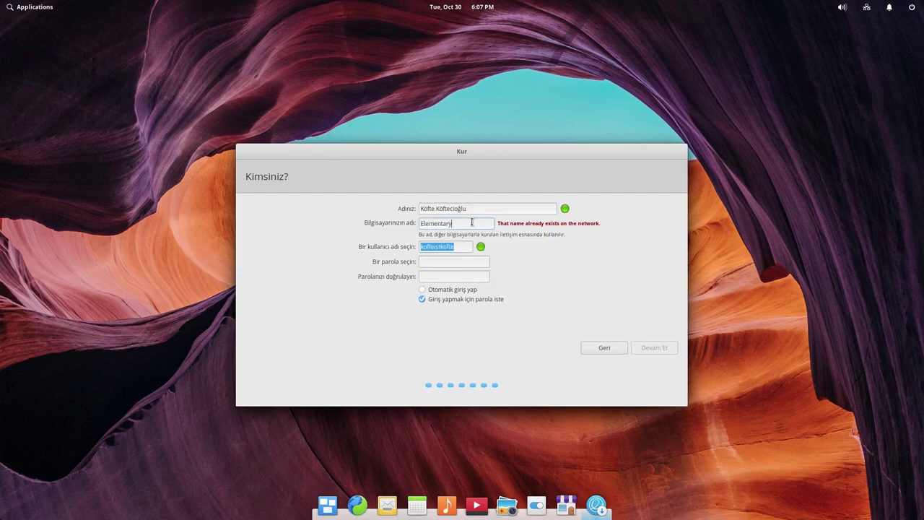
pyautogui.write('-Virt')
# - Enter and confirm the account password, begin copying files, and show the installation log
pyautogui.click(441, 261)
pyautogui.press('Tab')
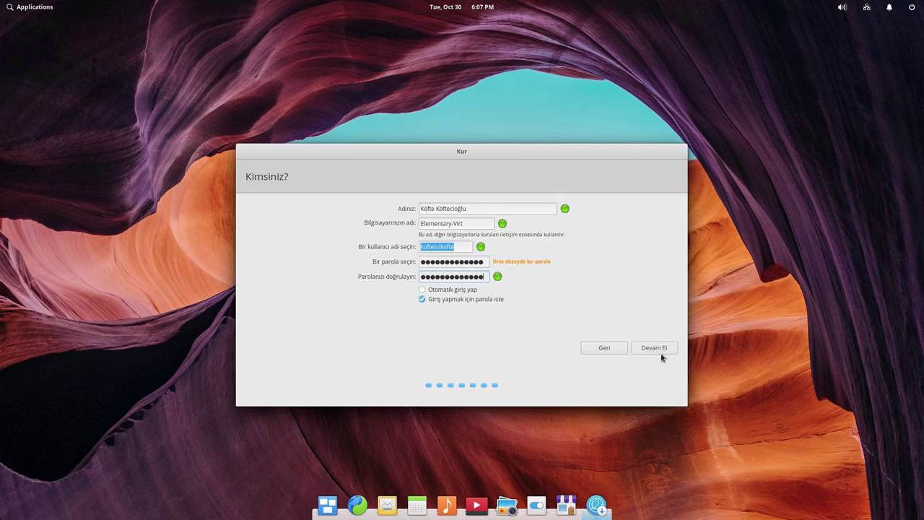
pyautogui.click(658, 348)
pyautogui.click(290, 298)
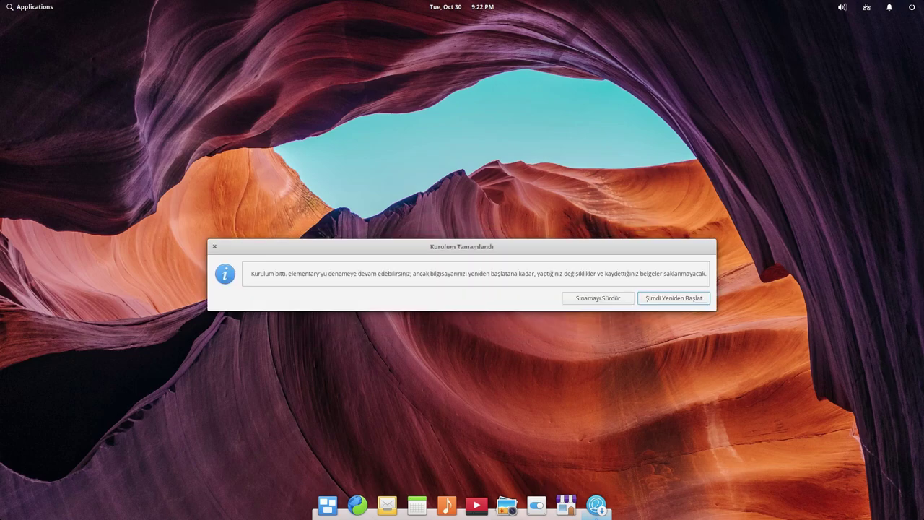
# - Reboot after removing the medium, check the wired network status, and log in with the password
pyautogui.click(677, 299)
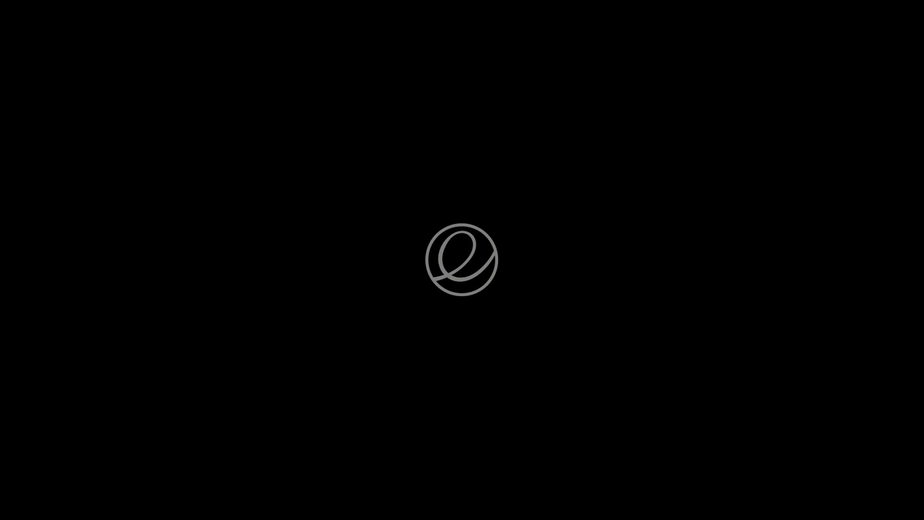
pyautogui.press('Return')
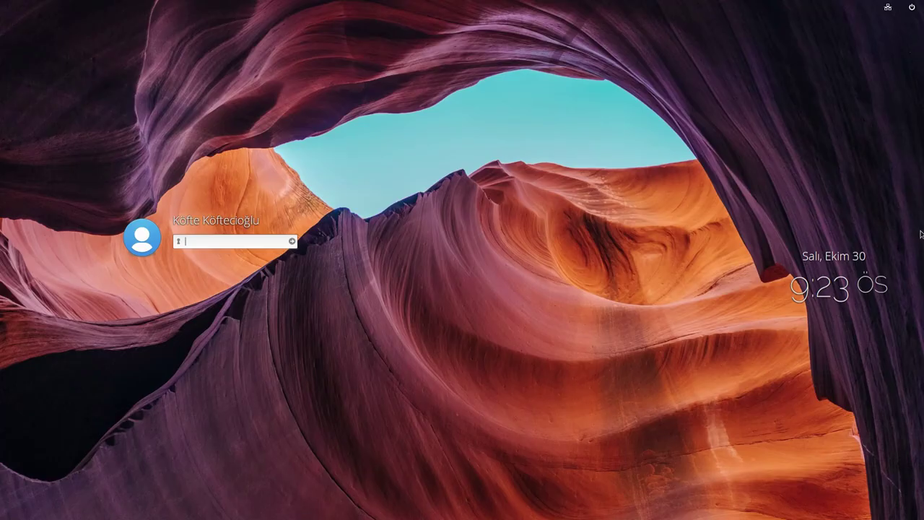
pyautogui.click(897, 4)
pyautogui.click(902, 237)
pyautogui.write('*******')
pyautogui.press('Return')
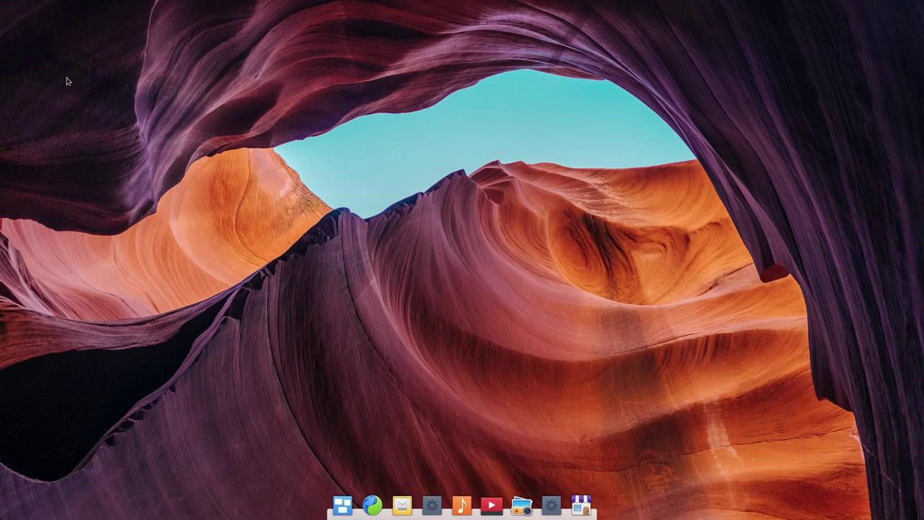
# - Browse the Uygulamalar menu twice, then open and close Sistem Ayarları from the dock
pyautogui.click(13, 11)
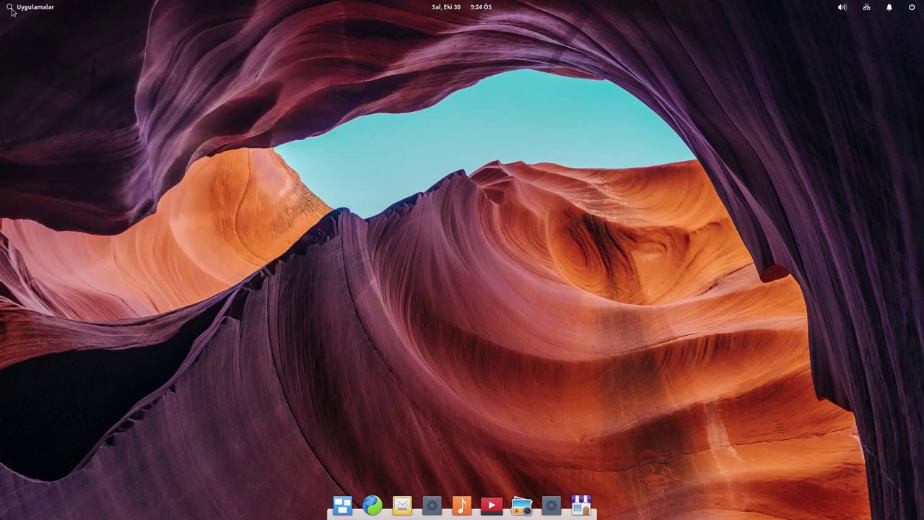
pyautogui.click(104, 78)
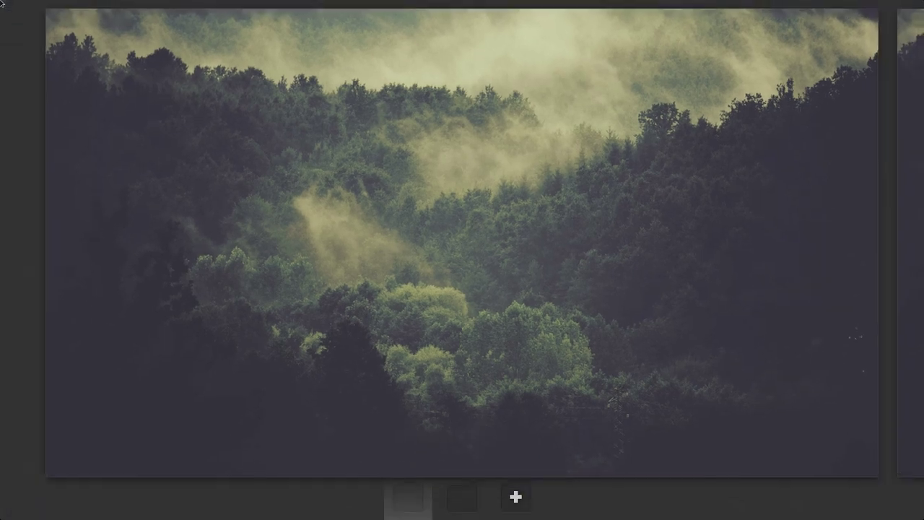
pyautogui.click(30, 11)
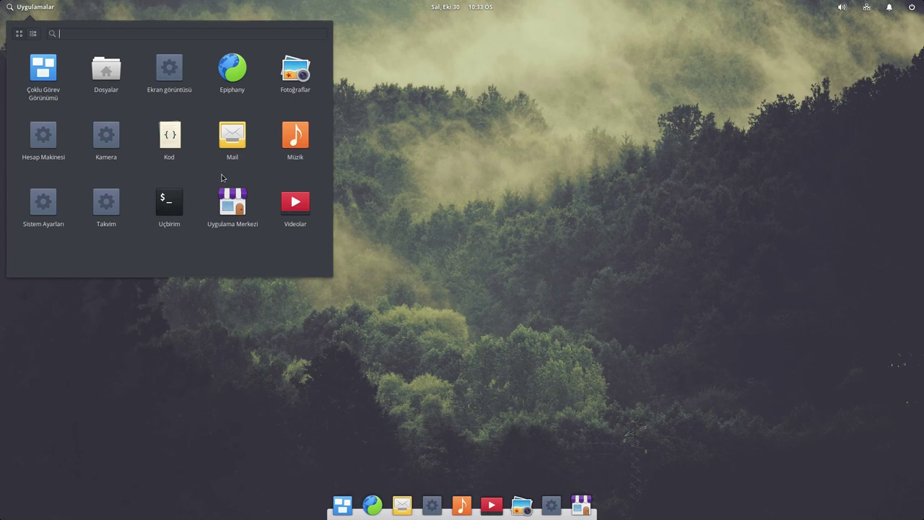
pyautogui.click(478, 148)
pyautogui.click(552, 508)
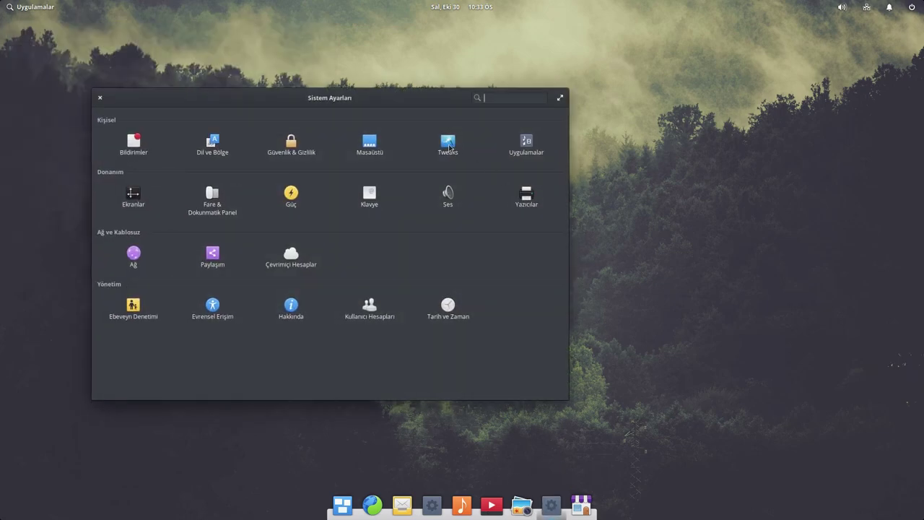
pyautogui.click(99, 99)
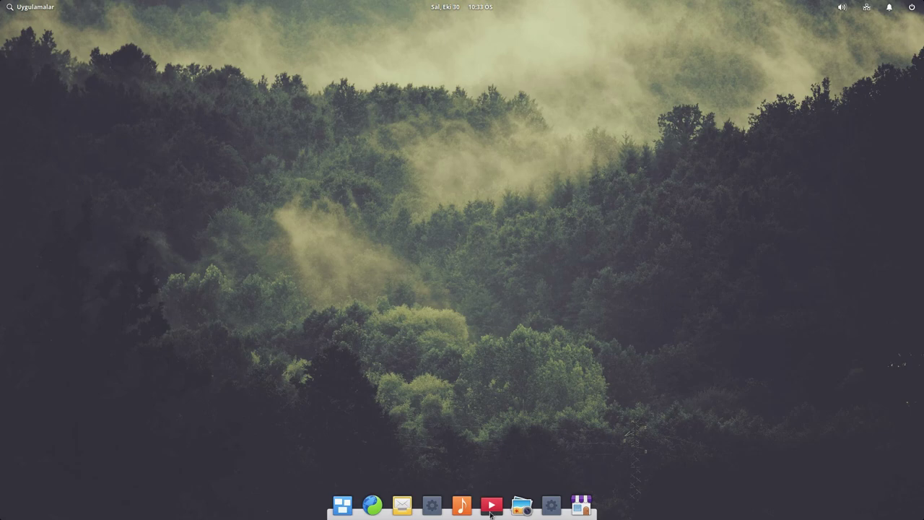
# - Set the top-left hot corner to Hiçbir şey yapma in Masaüstü > Etkin Köşeler
pyautogui.click(551, 505)
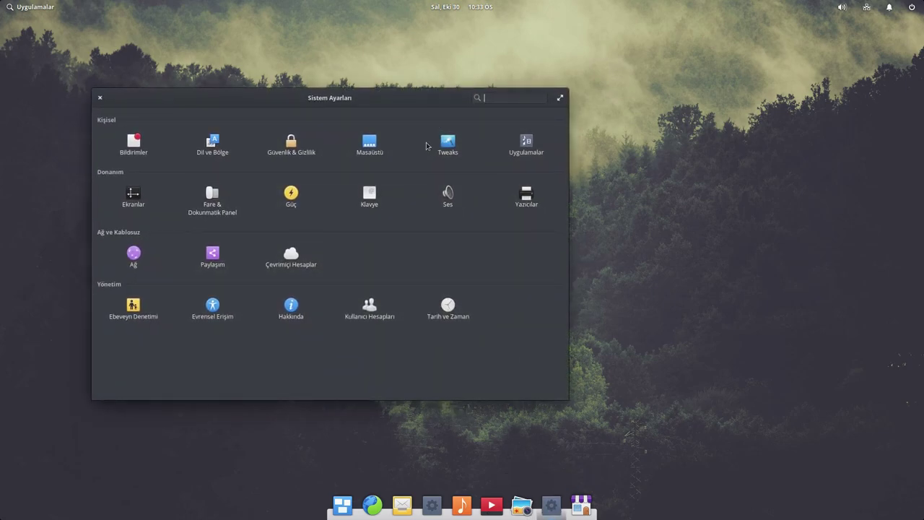
pyautogui.click(369, 143)
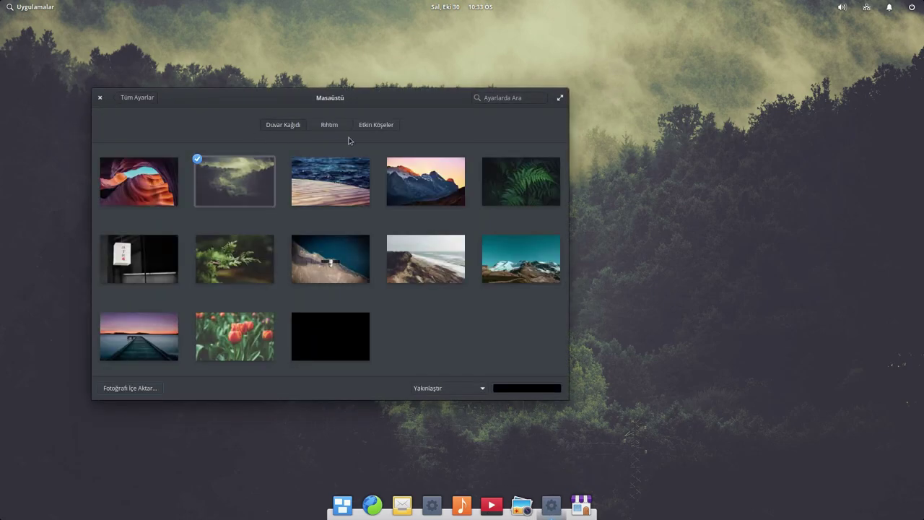
pyautogui.click(374, 126)
pyautogui.click(193, 174)
pyautogui.click(168, 161)
# - Turn off Prefer dark variant in Tweaks and close System Settings
pyautogui.click(144, 98)
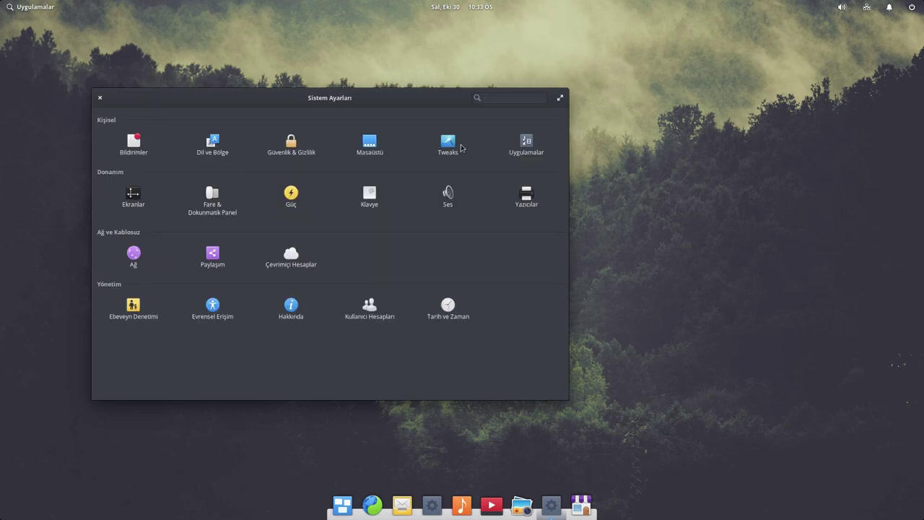
pyautogui.click(462, 148)
pyautogui.click(536, 214)
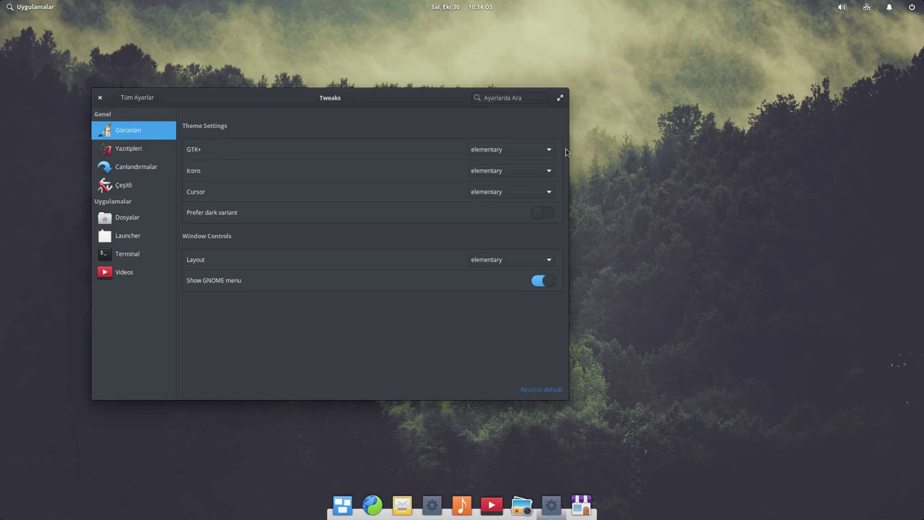
pyautogui.click(100, 98)
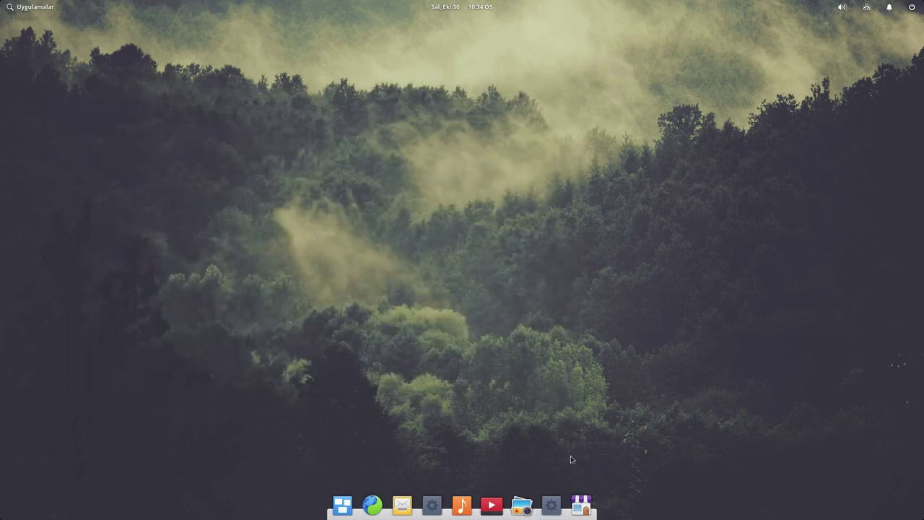
pyautogui.click(45, 7)
pyautogui.click(567, 105)
# - Launch Mail and cancel its account setup, then open Calendar
pyautogui.click(400, 497)
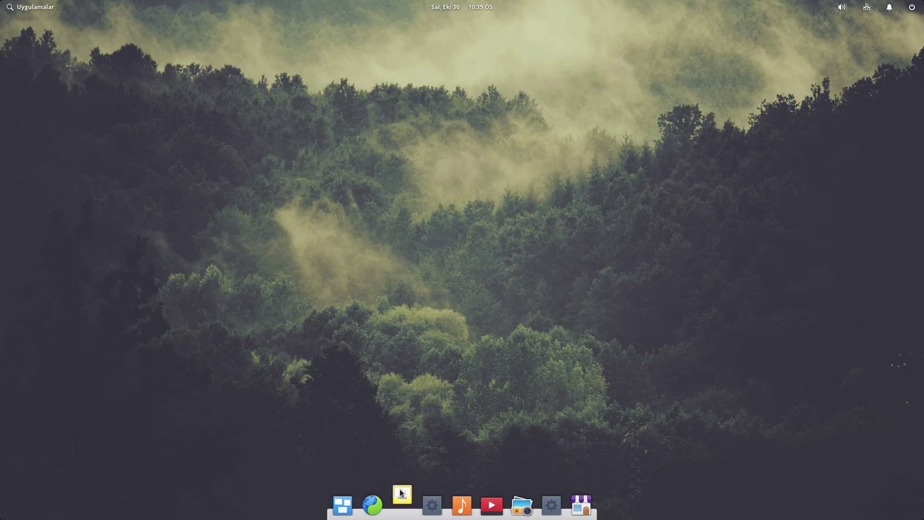
pyautogui.click(463, 326)
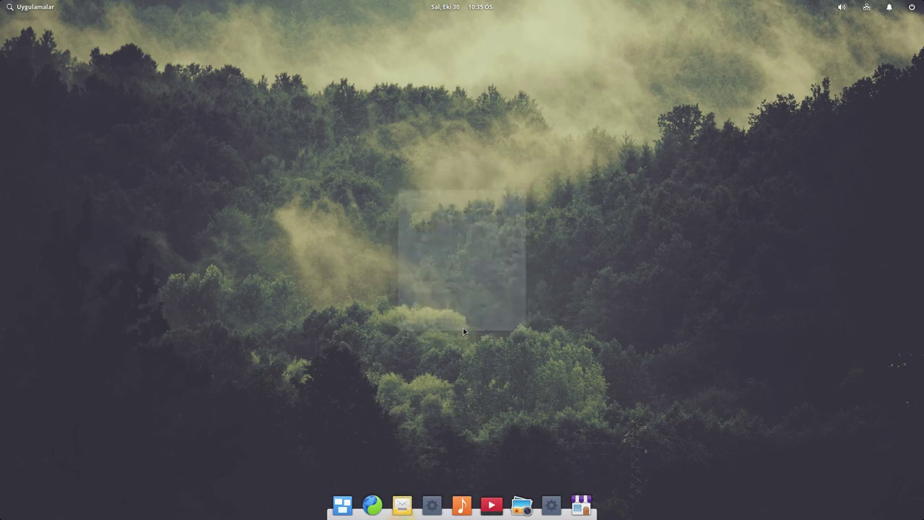
pyautogui.click(432, 504)
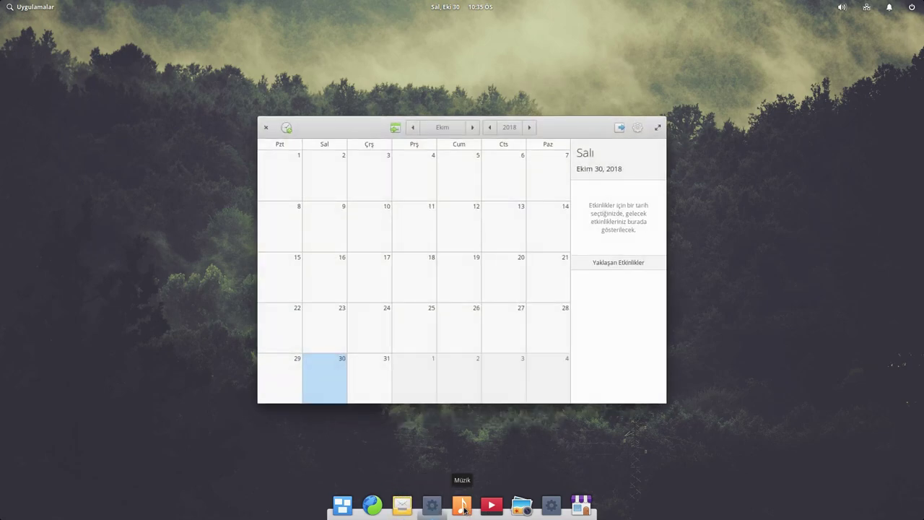
# - Rearrange and resize the Music and Calendar windows, then close both
pyautogui.moveTo(570, 126); pyautogui.dragTo(731, 83)
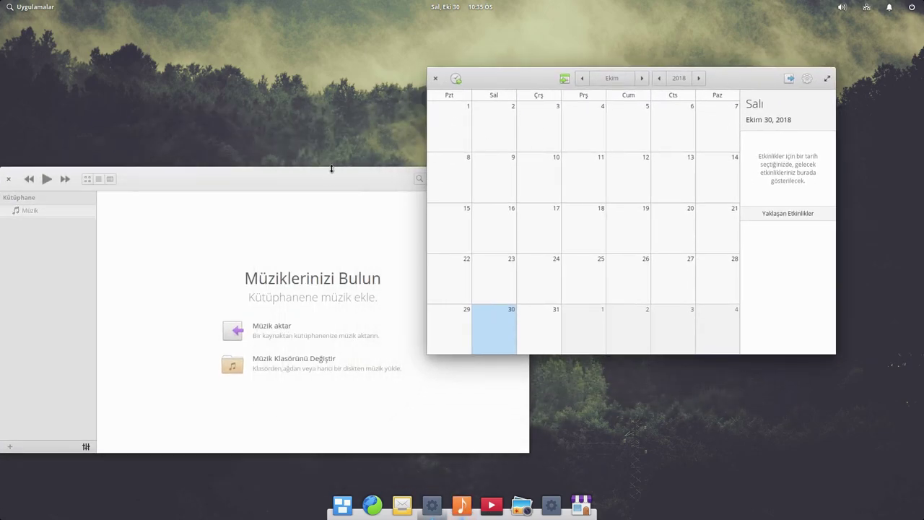
pyautogui.moveTo(328, 177); pyautogui.dragTo(367, 150)
pyautogui.moveTo(567, 161); pyautogui.dragTo(420, 168)
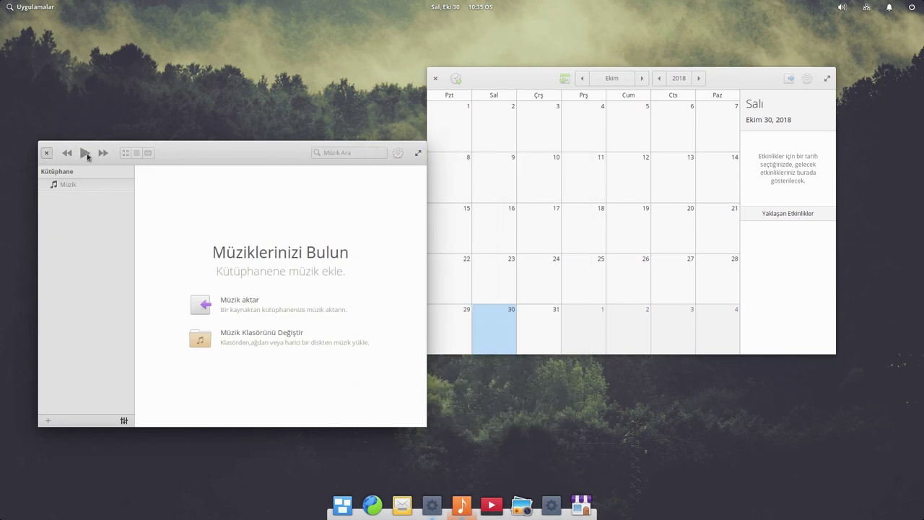
pyautogui.click(46, 152)
pyautogui.click(436, 78)
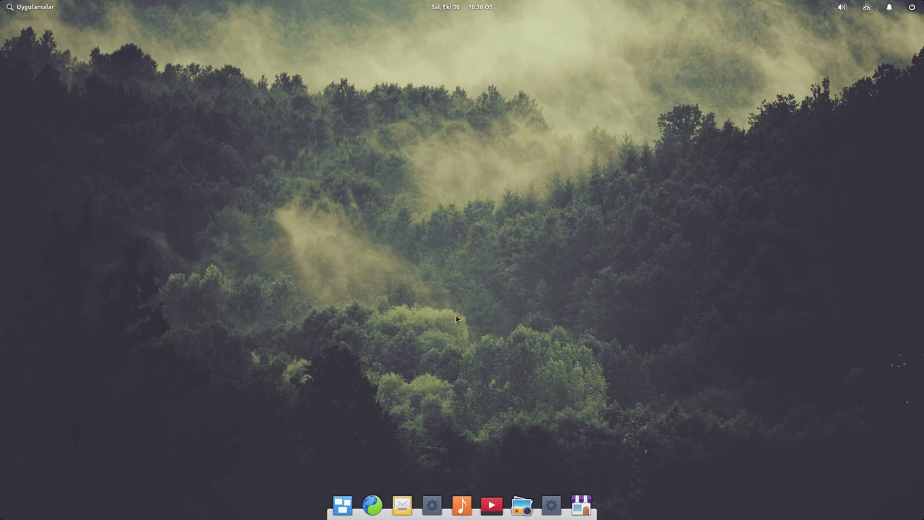
# - Browse the applications launcher by category and view the October 2018 calendar popup
pyautogui.click(27, 9)
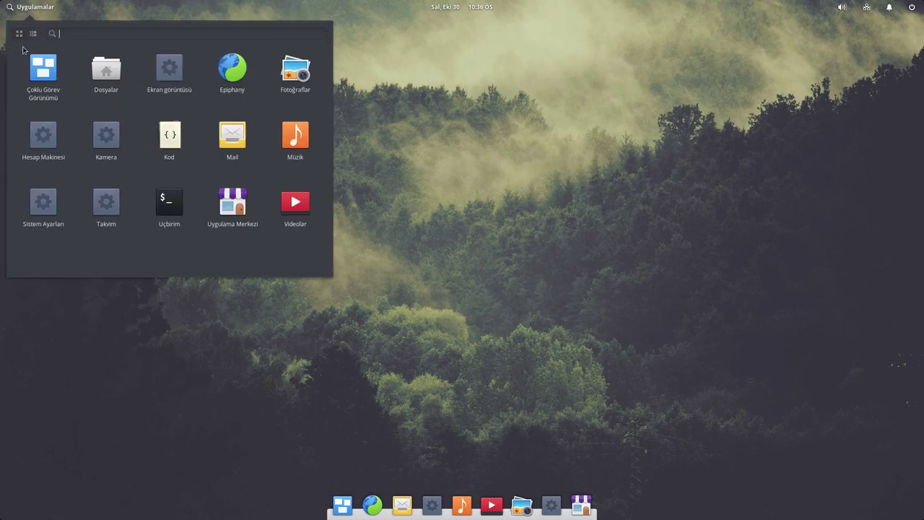
pyautogui.click(32, 34)
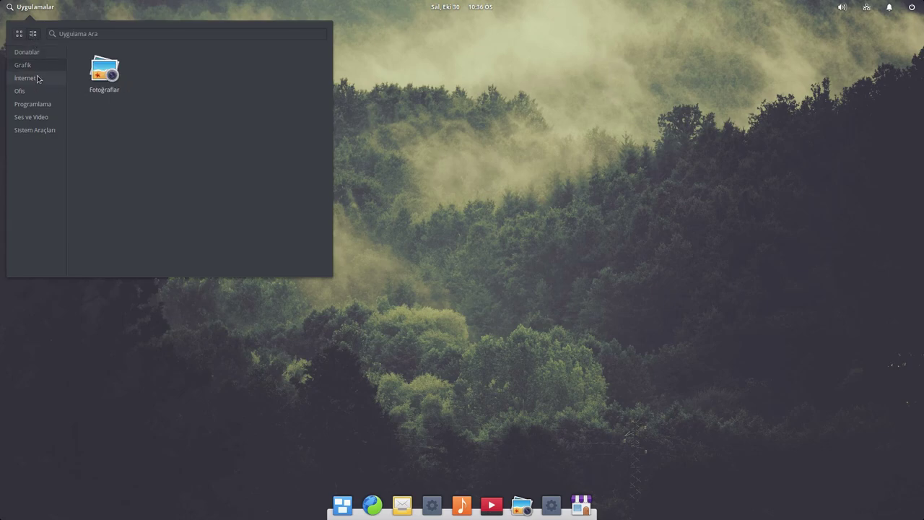
pyautogui.click(19, 34)
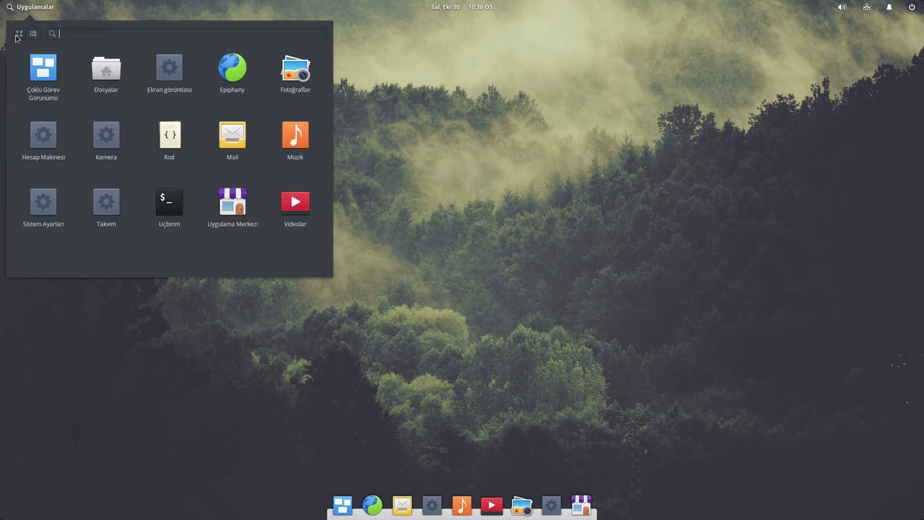
pyautogui.click(457, 136)
pyautogui.click(431, 5)
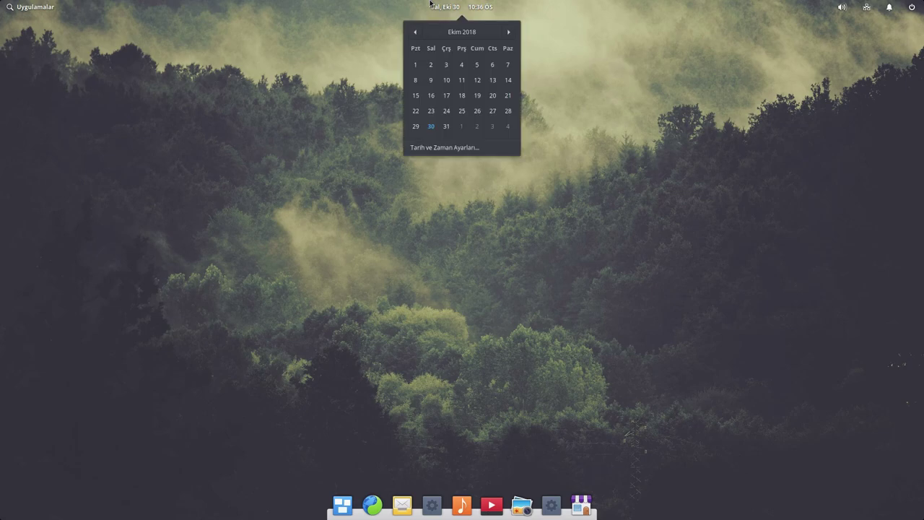
pyautogui.click(432, 5)
# - Look at the notifications panel and the user and power options, then return to the desktop
pyautogui.click(889, 7)
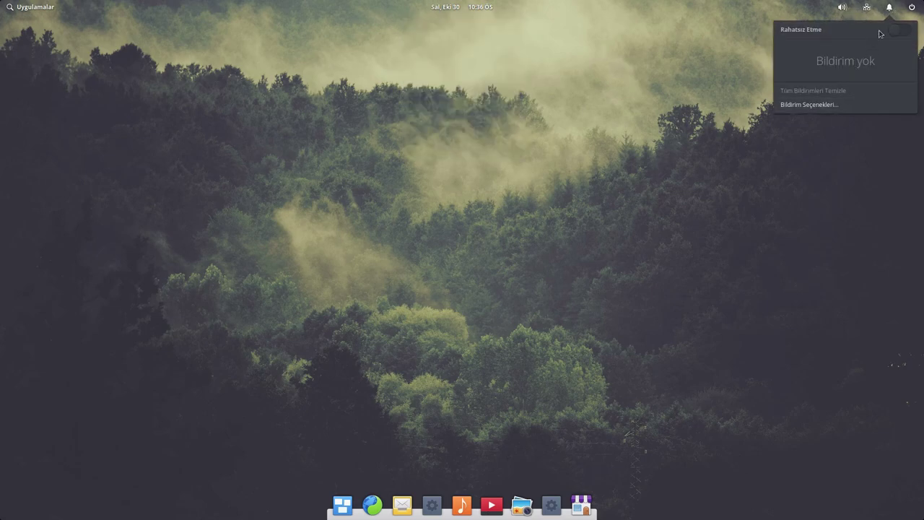
pyautogui.click(910, 8)
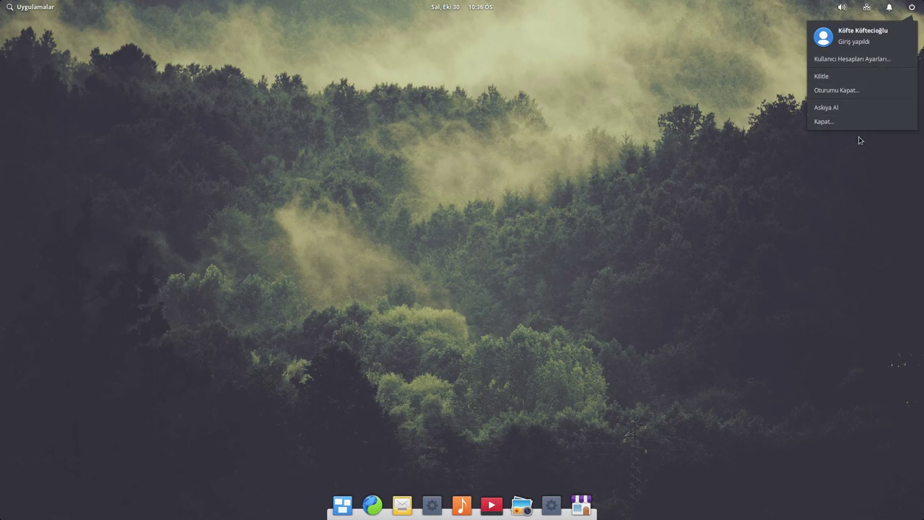
pyautogui.click(889, 7)
pyautogui.click(911, 7)
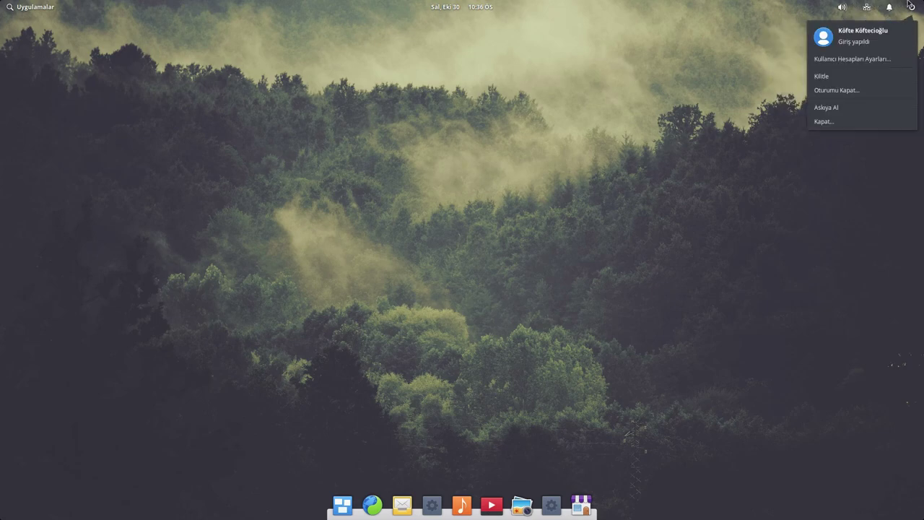
pyautogui.click(514, 275)
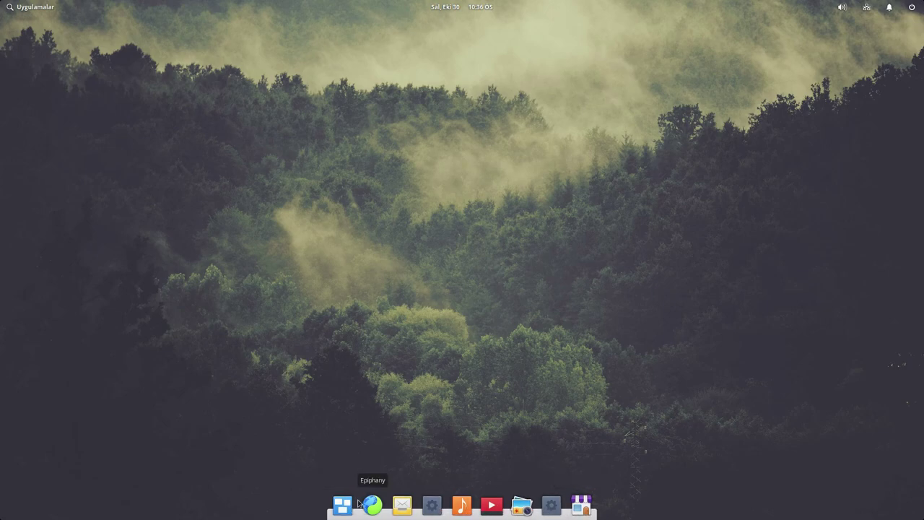
# - Remove Takvim, Mail, Videolar and Fotoğraflar from the dock
pyautogui.rightClick(431, 508)
pyautogui.click(422, 461)
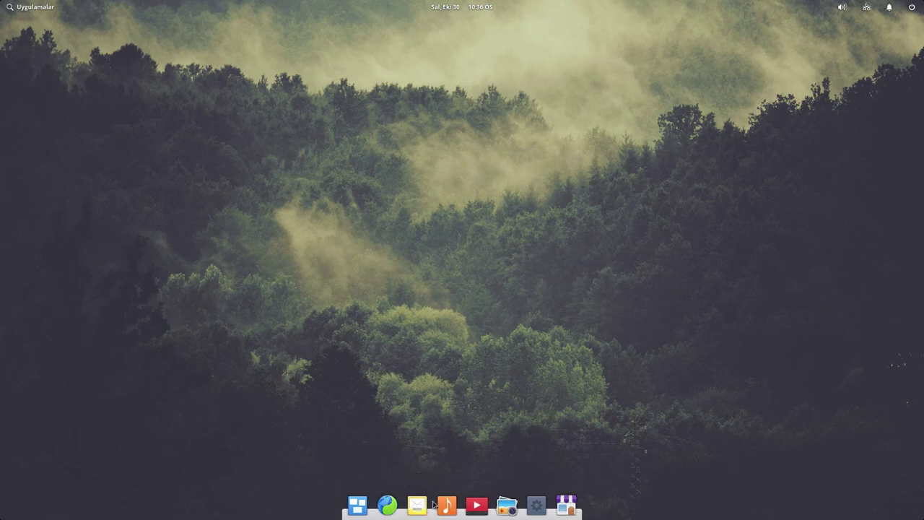
pyautogui.rightClick(426, 504)
pyautogui.click(417, 459)
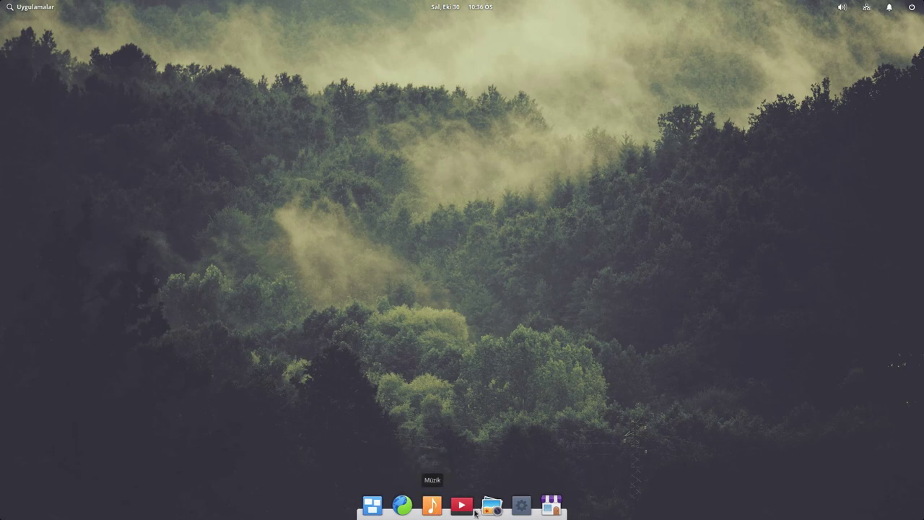
pyautogui.rightClick(462, 507)
pyautogui.click(456, 480)
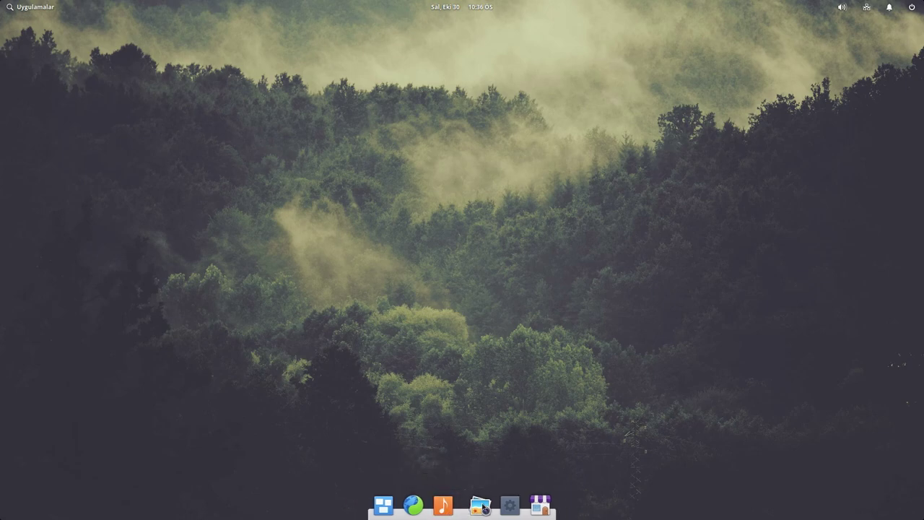
pyautogui.rightClick(483, 506)
pyautogui.click(476, 479)
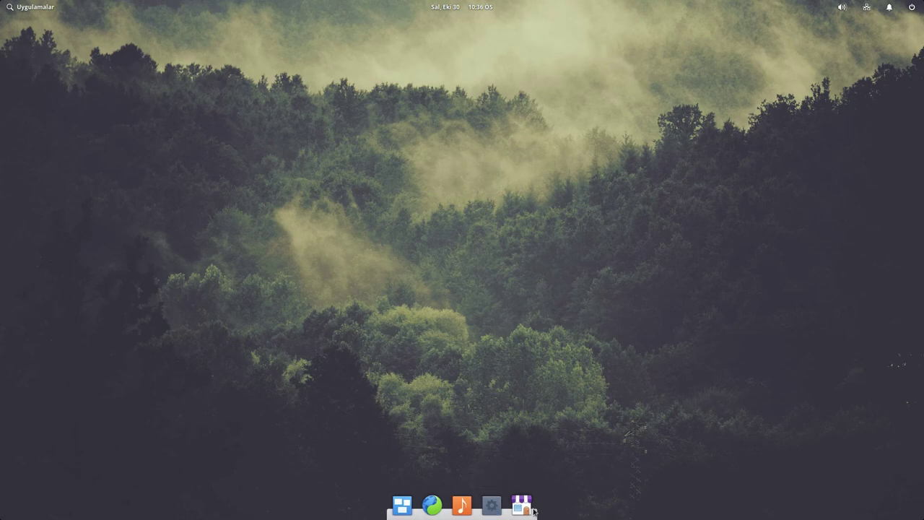
# - Pin Kod, Uçbirim and Dosyalar to the dock from the applications launcher
pyautogui.click(29, 6)
pyautogui.moveTo(171, 138); pyautogui.dragTo(476, 509)
pyautogui.click(29, 7)
pyautogui.moveTo(175, 210); pyautogui.dragTo(493, 506)
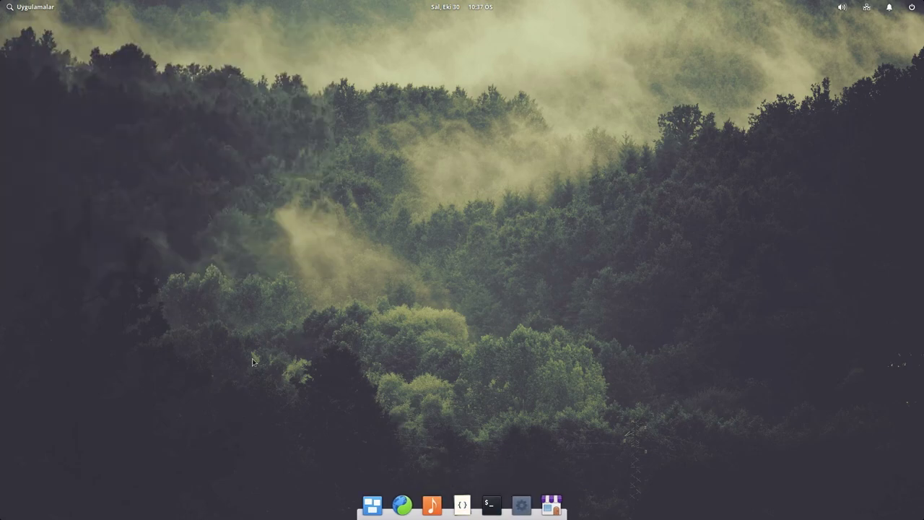
pyautogui.click(32, 6)
pyautogui.moveTo(105, 69); pyautogui.dragTo(417, 506)
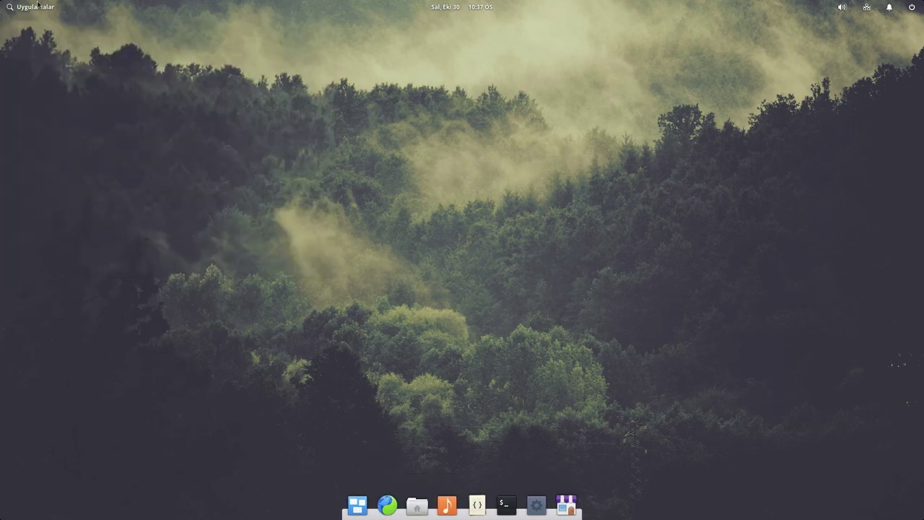
pyautogui.click(38, 4)
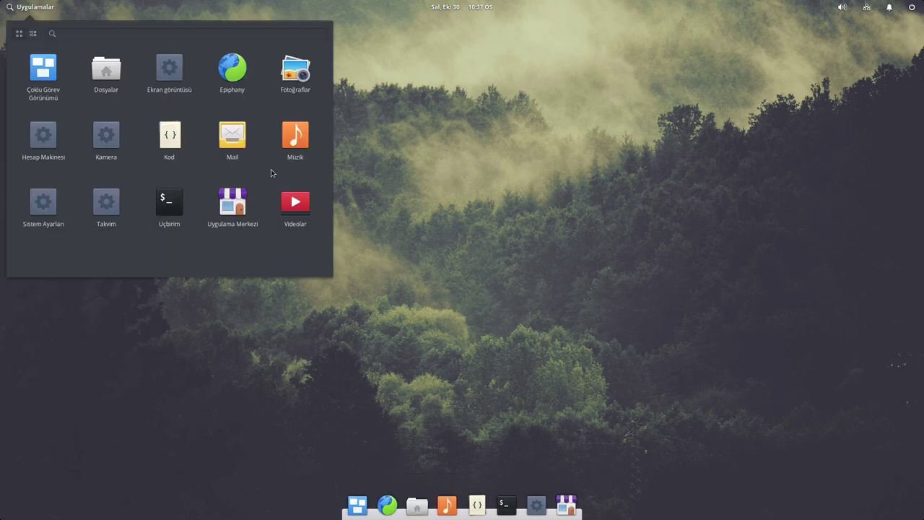
pyautogui.click(487, 181)
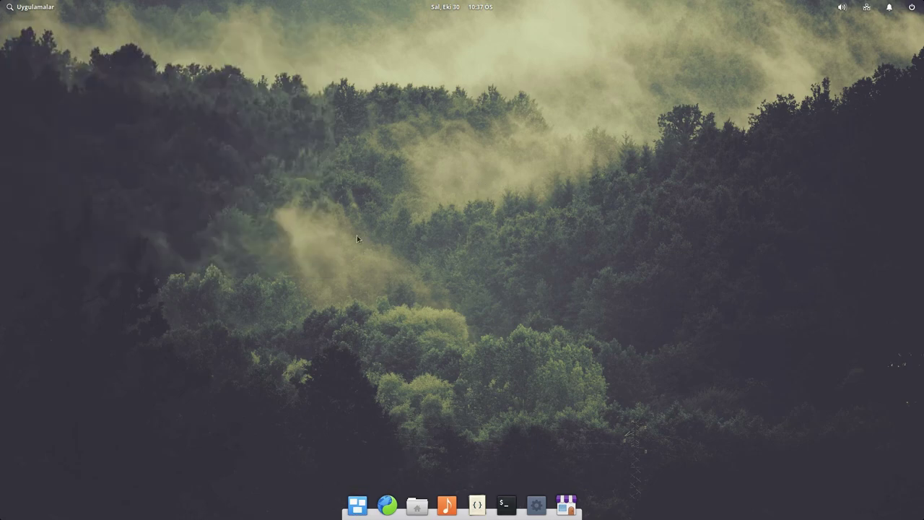
# - Launch Files on the home folder and try the icon and list views
pyautogui.click(418, 505)
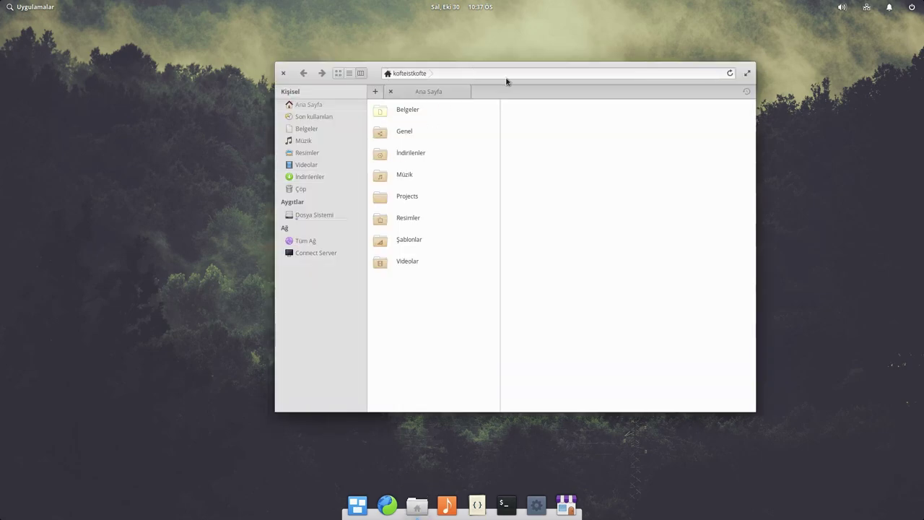
pyautogui.click(338, 73)
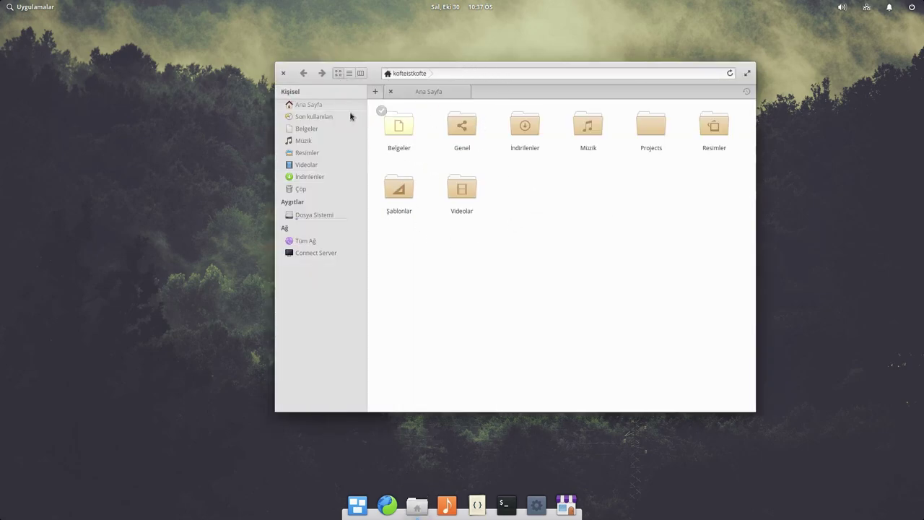
pyautogui.click(349, 73)
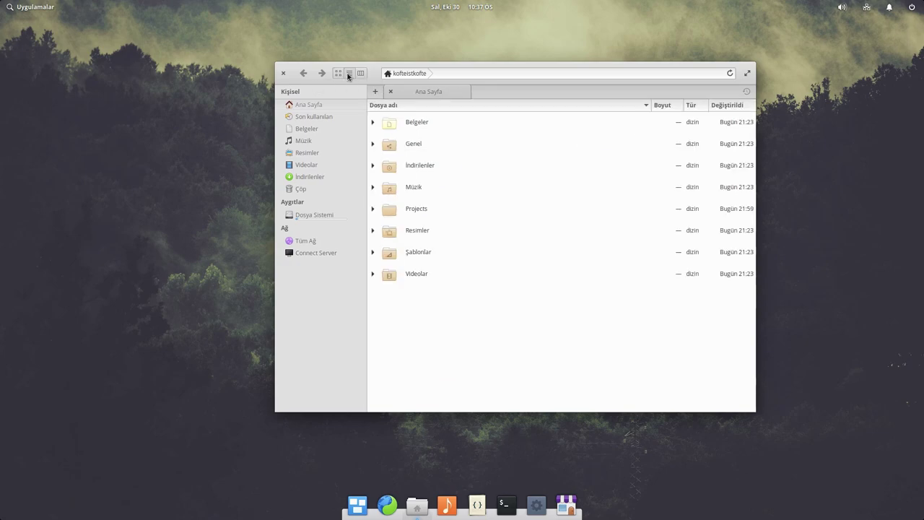
# - Expand Belgeler, İndirilenler, Projects and kofteistan.com, then switch to column view and open Projects
pyautogui.click(372, 122)
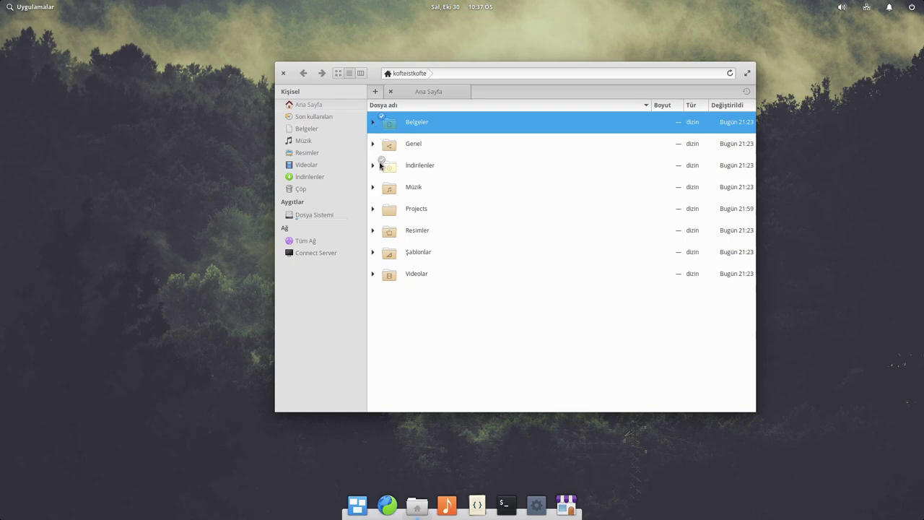
pyautogui.click(373, 166)
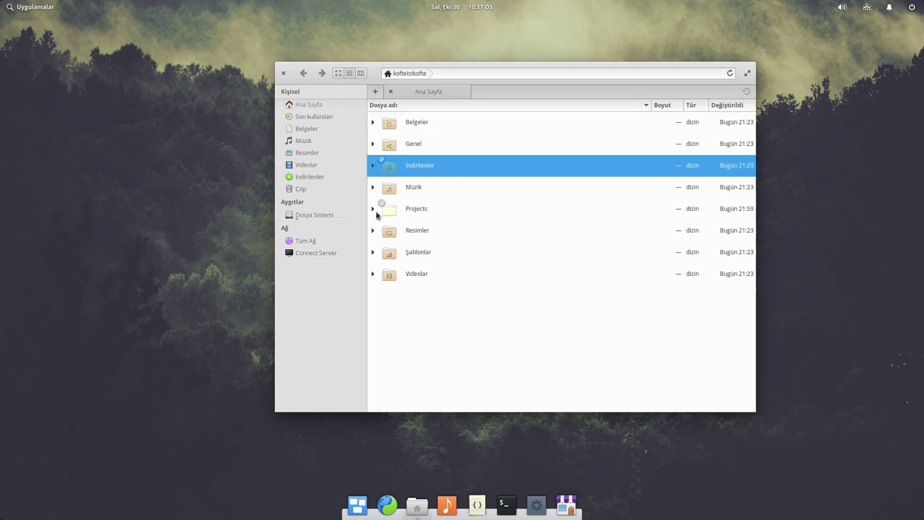
pyautogui.click(372, 209)
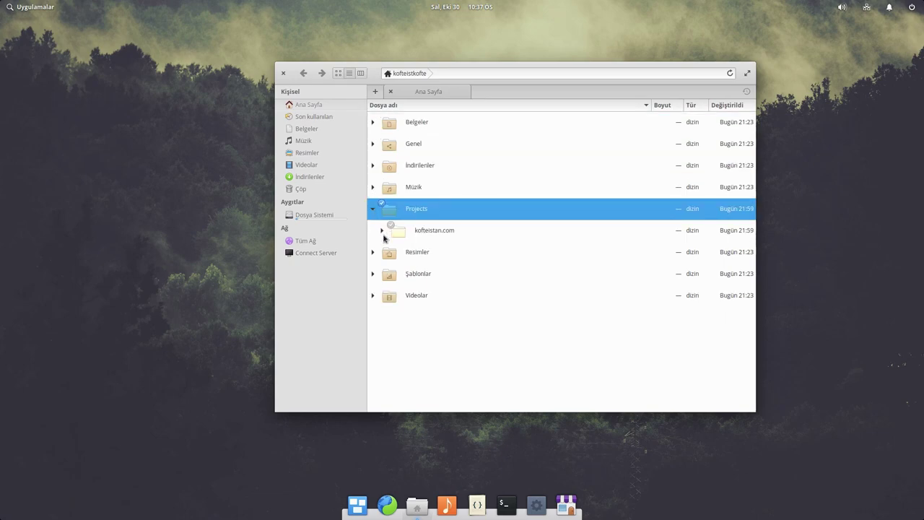
pyautogui.click(383, 234)
pyautogui.click(383, 234)
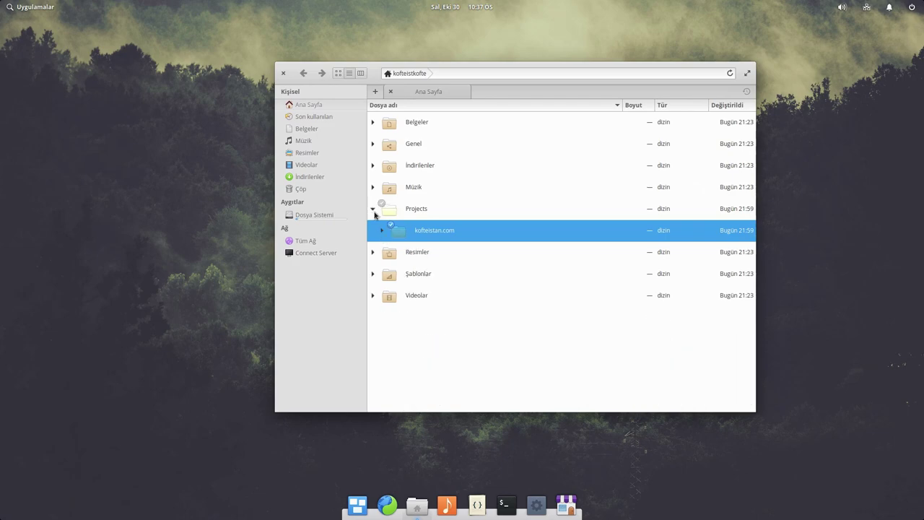
pyautogui.click(381, 230)
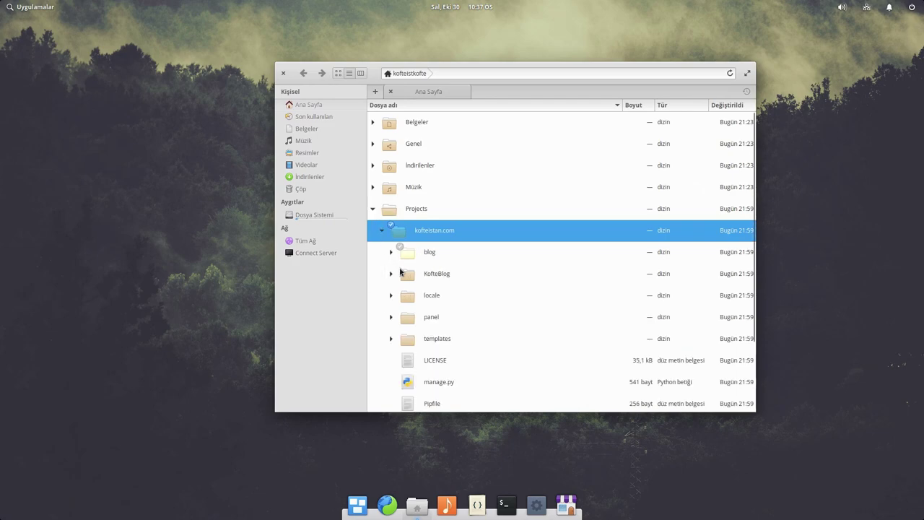
pyautogui.click(372, 209)
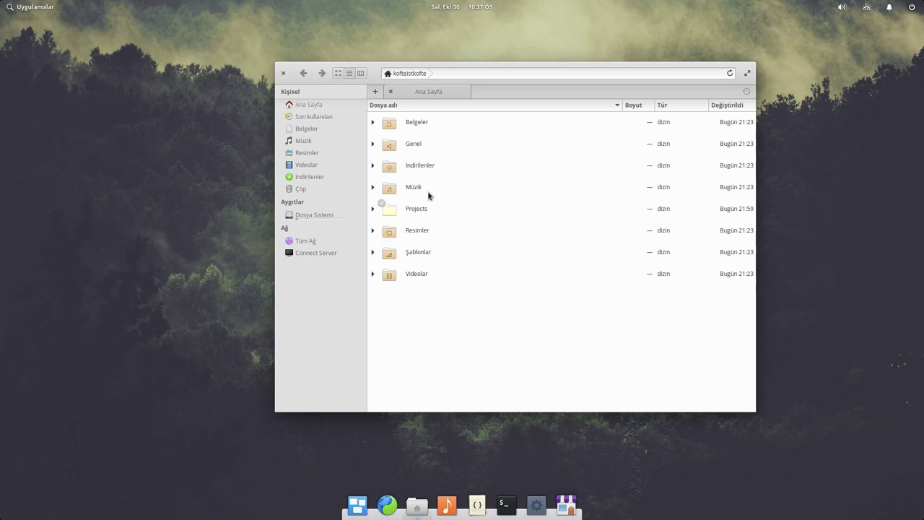
pyautogui.click(361, 73)
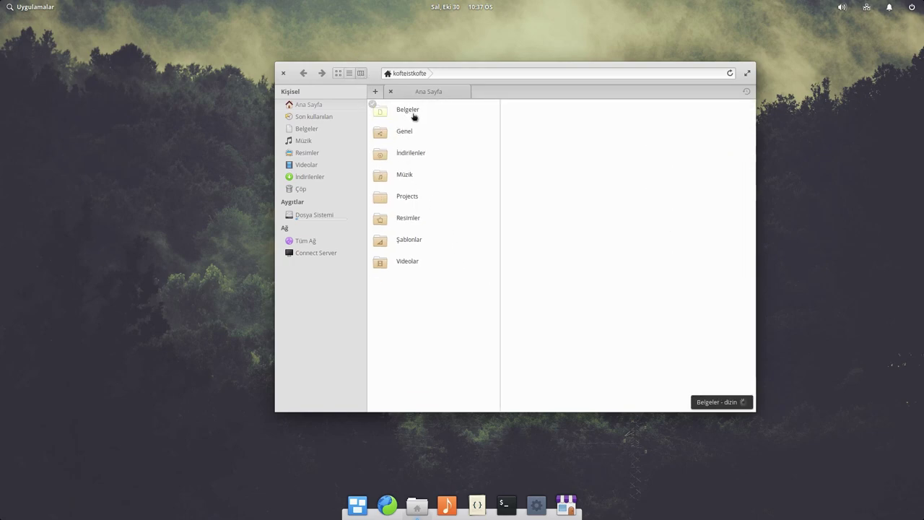
pyautogui.click(420, 196)
# - Open kofteistan.com and its blog folder in columns, trying quick searches such as 'a' for admin.py
pyautogui.click(562, 110)
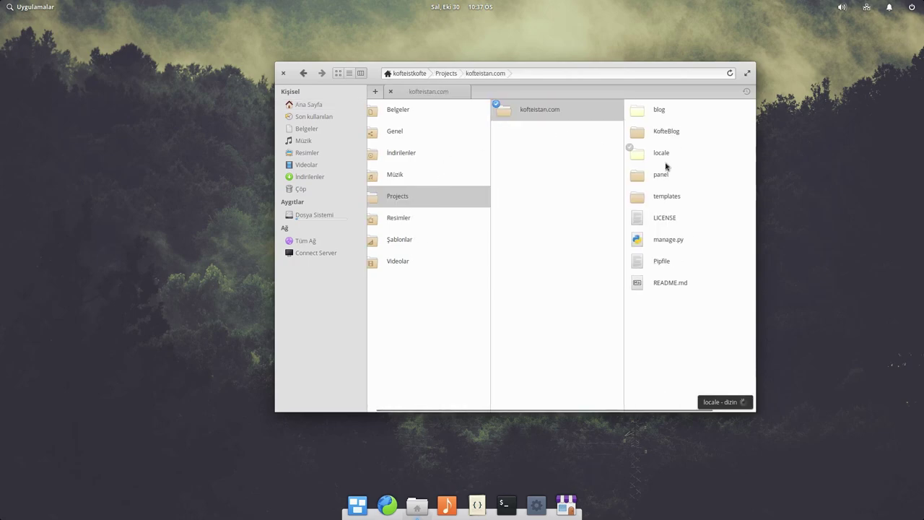
pyautogui.click(670, 113)
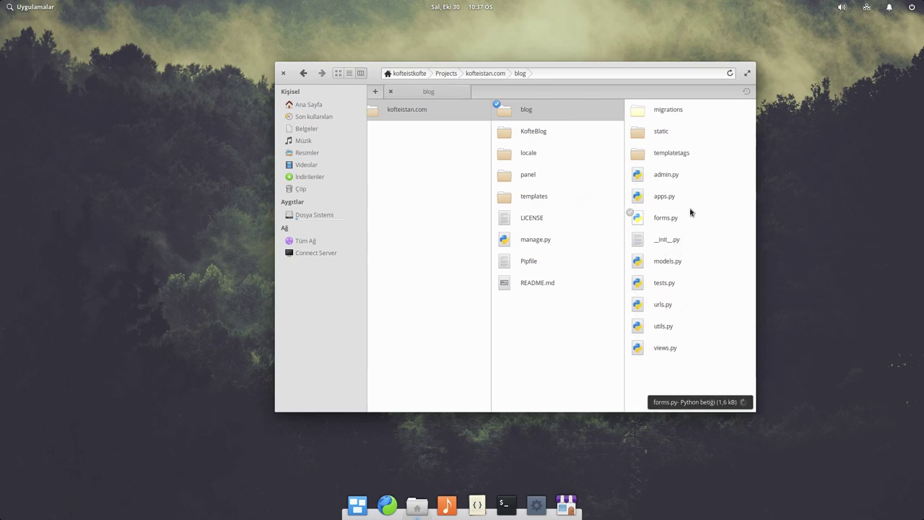
pyautogui.write('df')
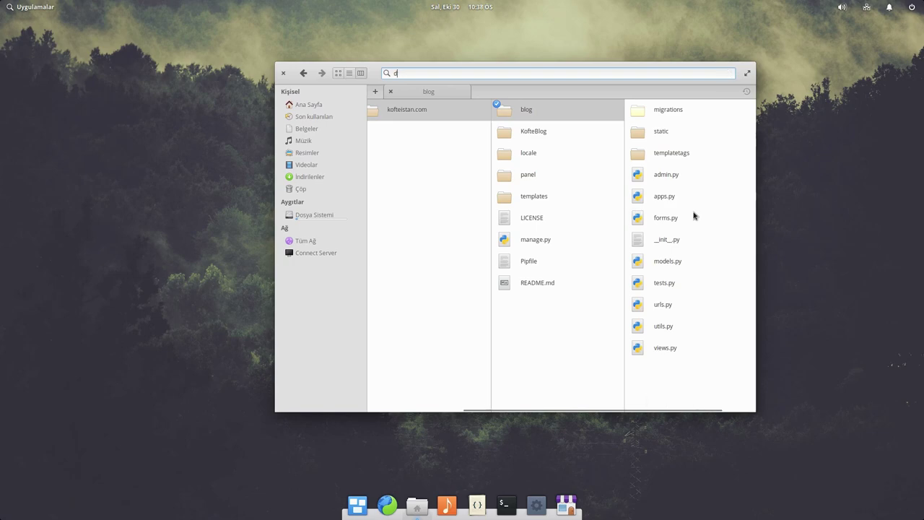
pyautogui.press('Escape')
pyautogui.click(707, 378)
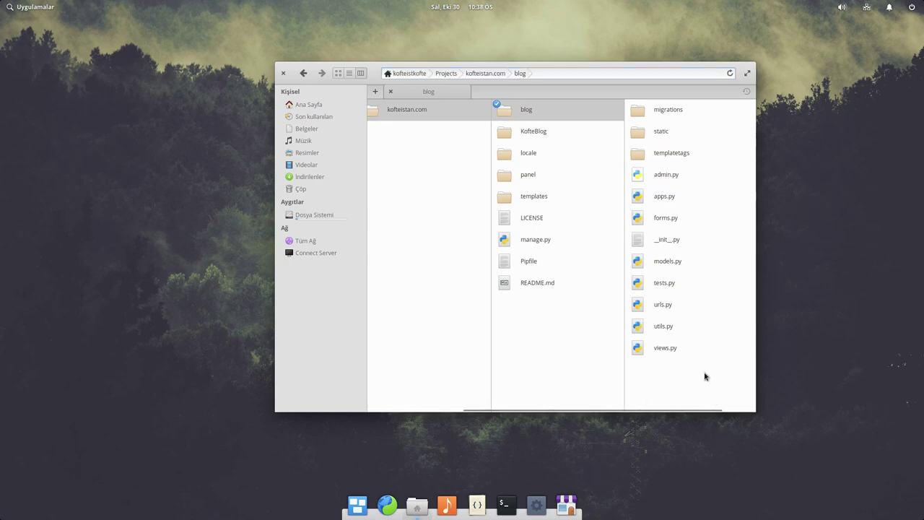
pyautogui.write('a')
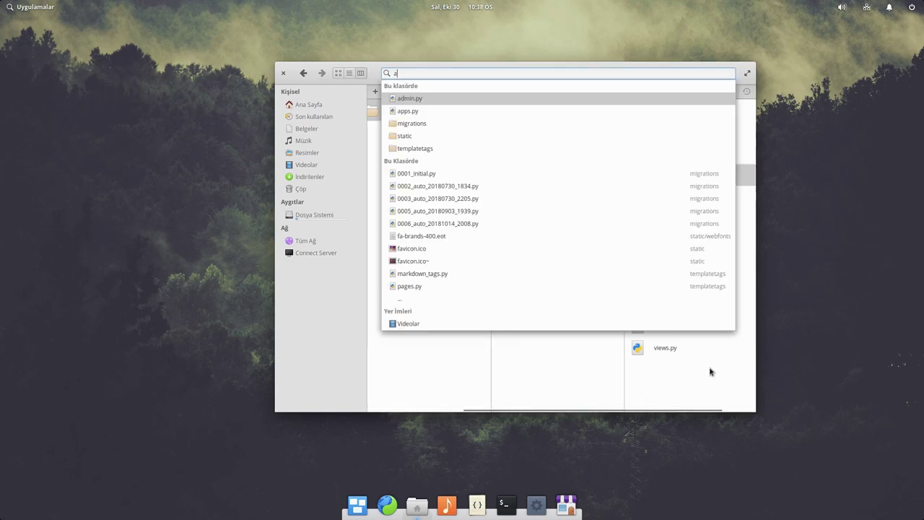
pyautogui.press('Escape')
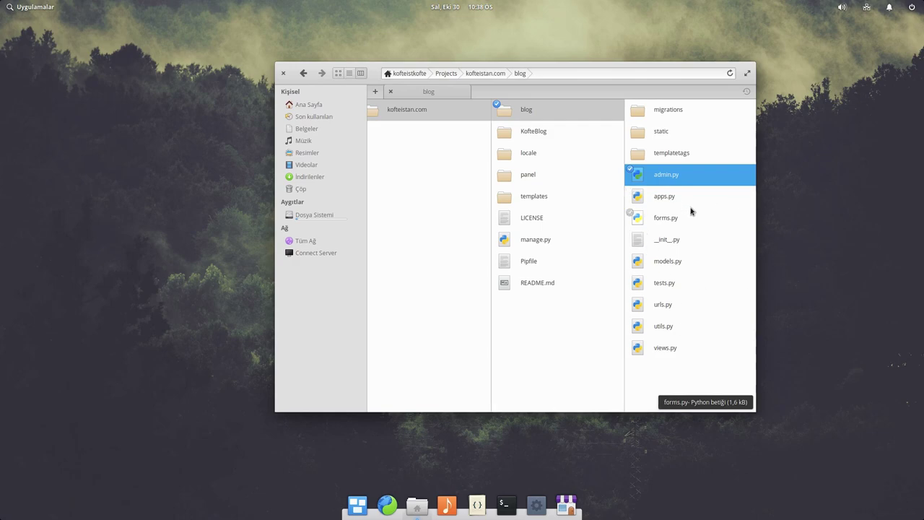
pyautogui.write('sdfhdh')
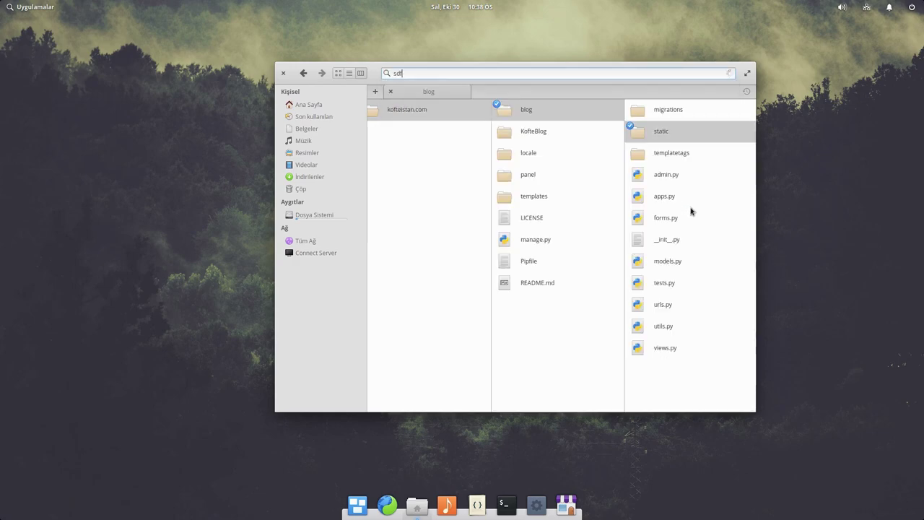
pyautogui.press('Escape')
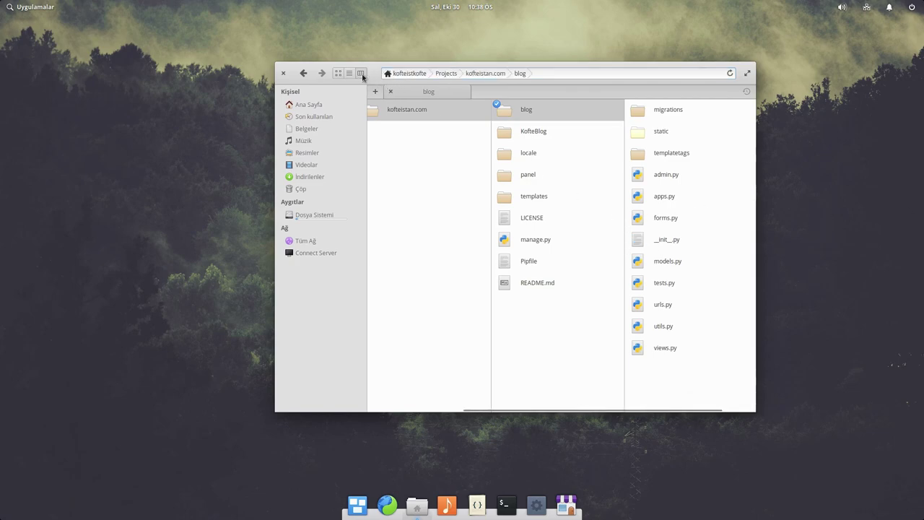
# - Show the blog folder as icons, then go to the home folder and the root file system
pyautogui.click(337, 74)
pyautogui.write('sdgs')
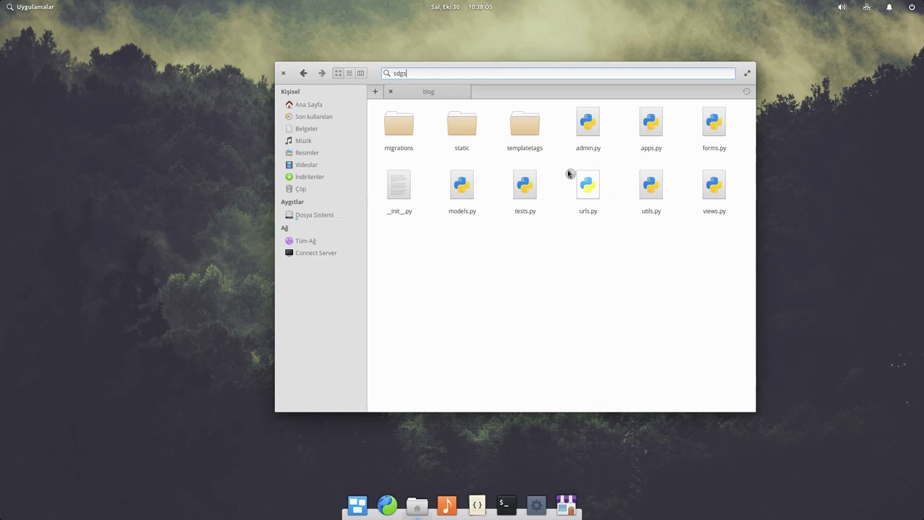
pyautogui.press('Escape')
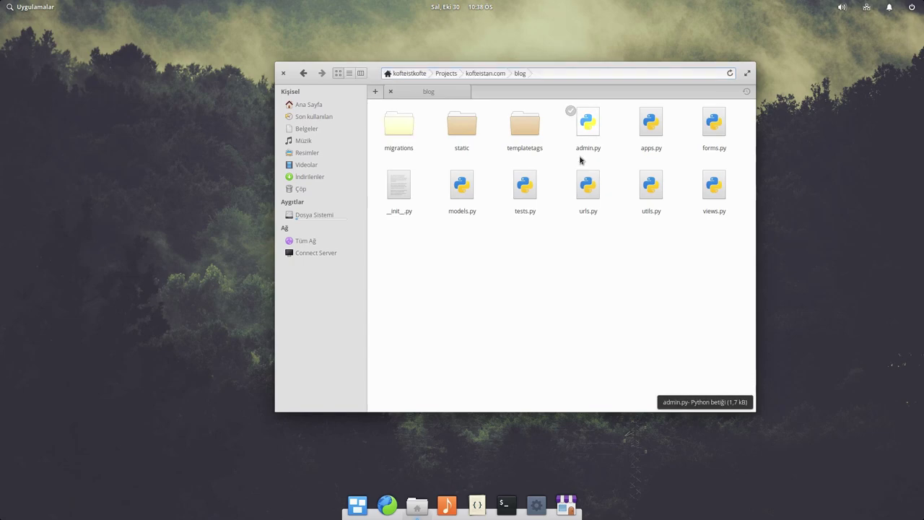
pyautogui.click(306, 106)
pyautogui.click(303, 214)
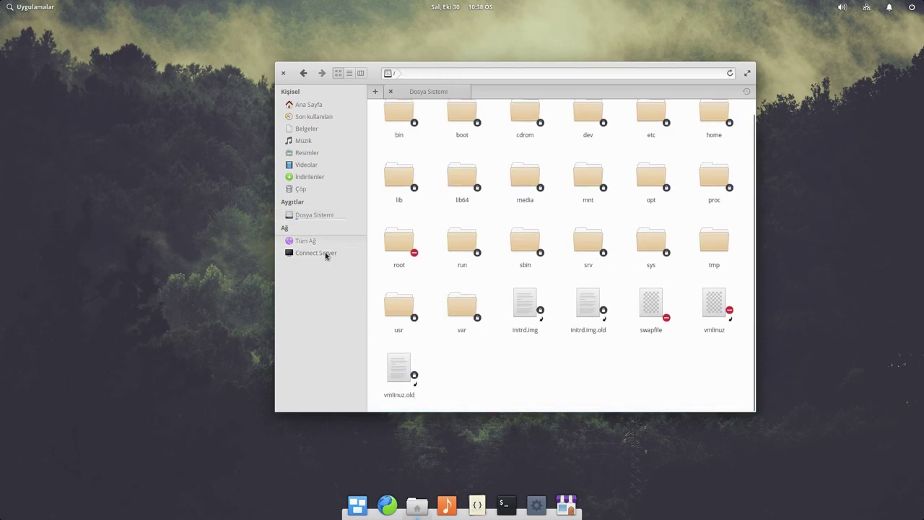
pyautogui.click(285, 74)
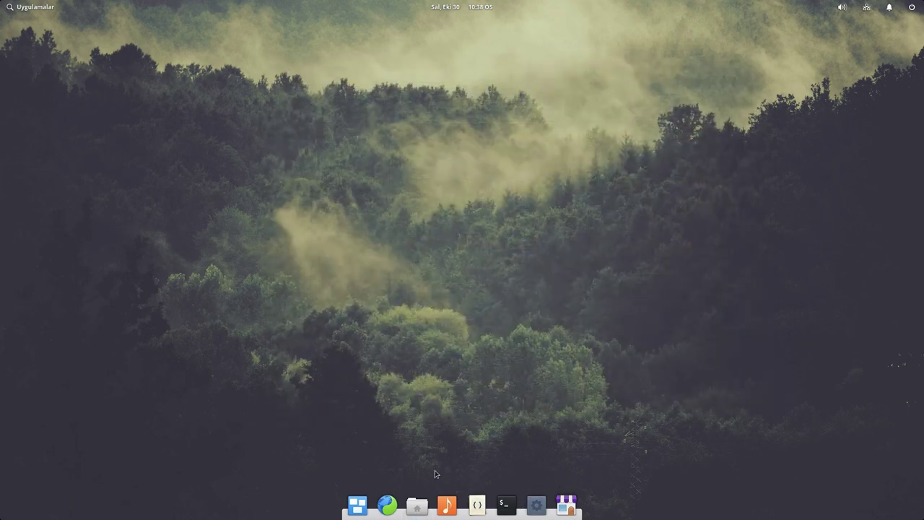
pyautogui.click(417, 505)
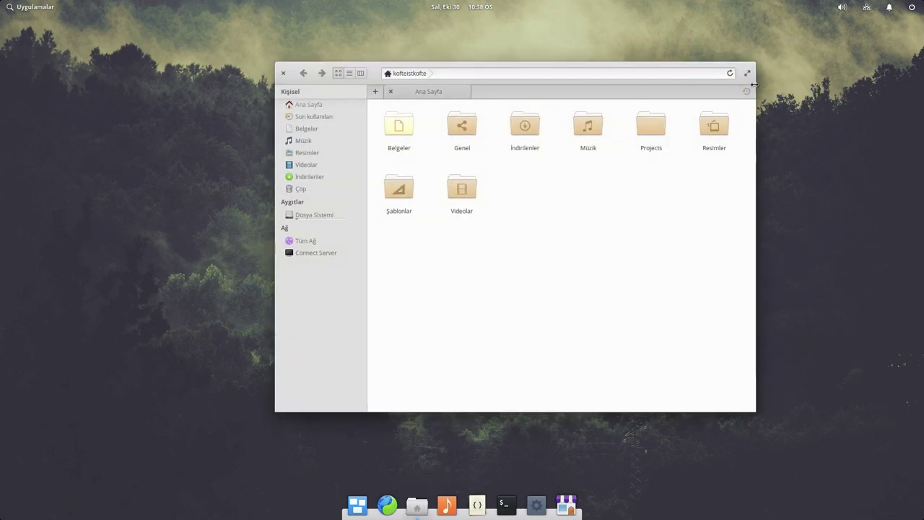
pyautogui.moveTo(381, 73); pyautogui.dragTo(263, 82)
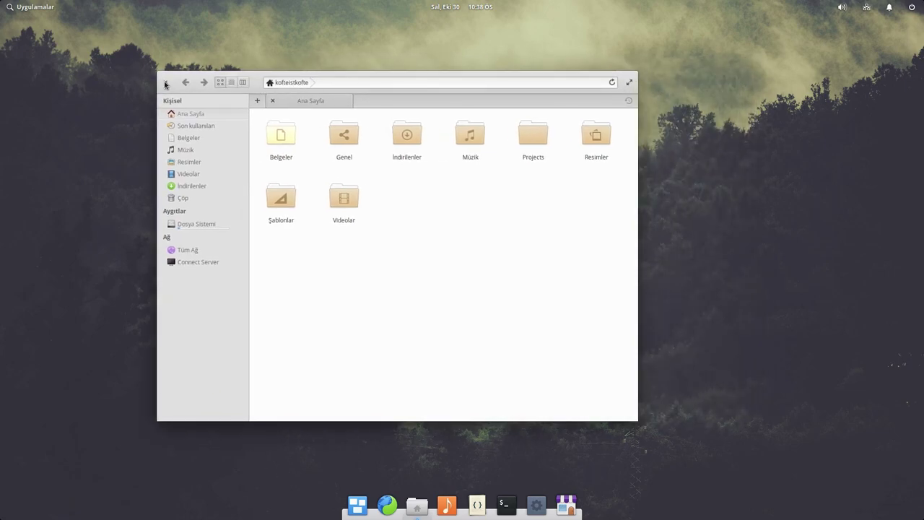
pyautogui.click(629, 83)
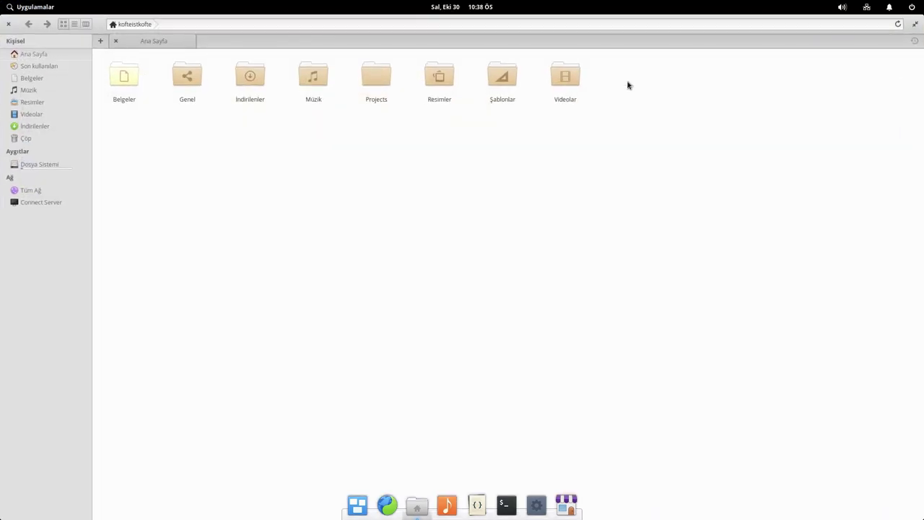
pyautogui.click(915, 27)
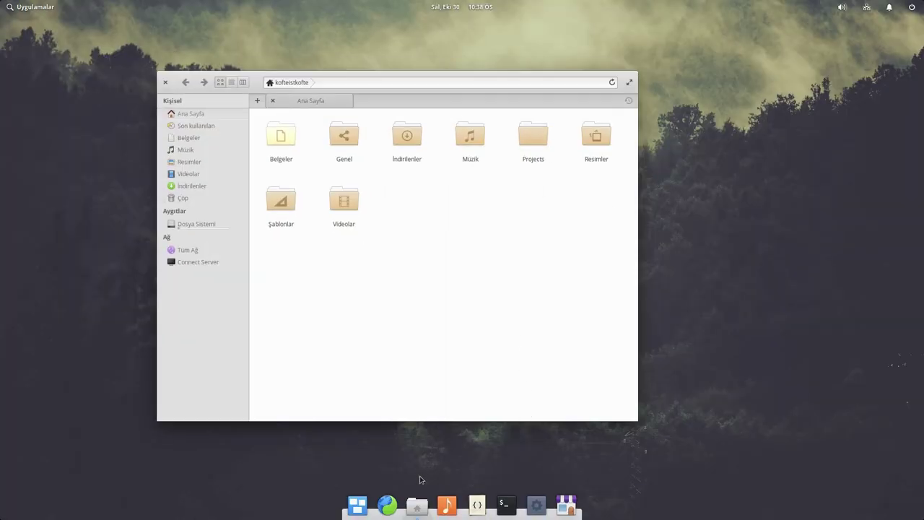
pyautogui.click(417, 507)
pyautogui.click(416, 507)
pyautogui.moveTo(258, 76); pyautogui.dragTo(377, 56)
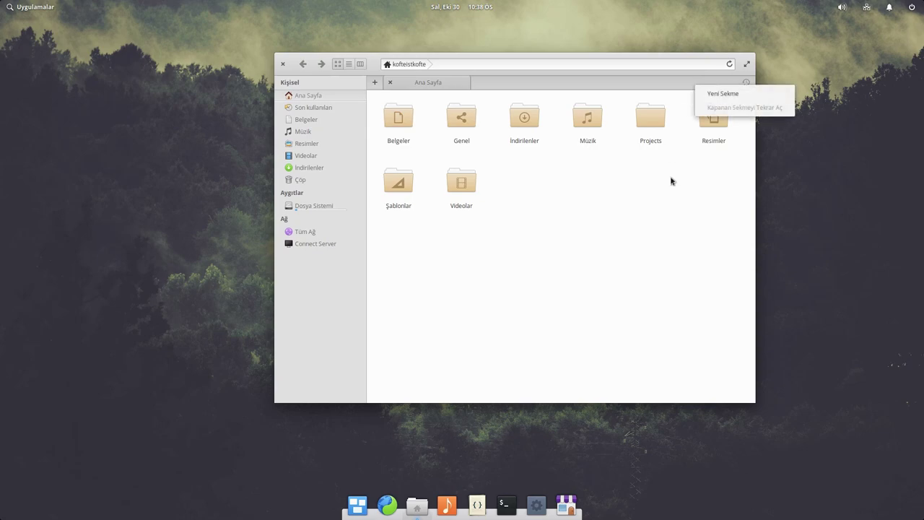
# - Give the Genel folder a brown colour tag
pyautogui.rightClick(669, 205)
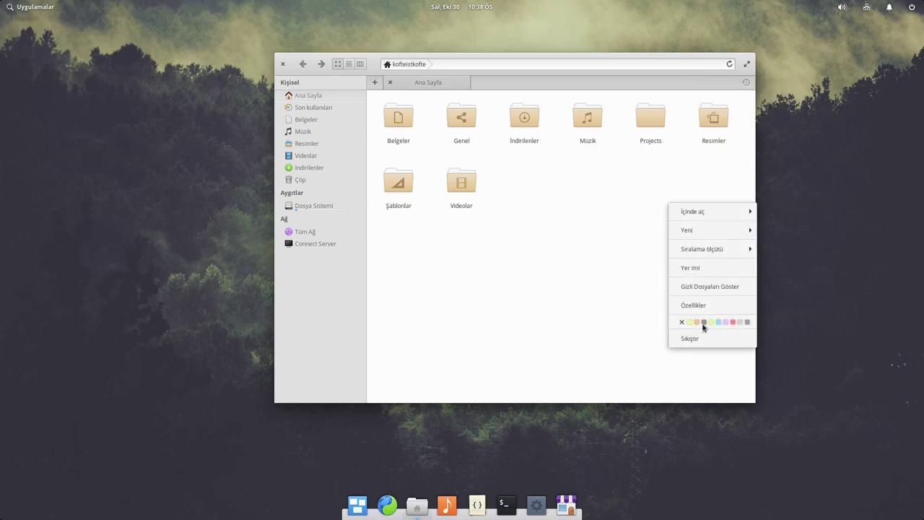
pyautogui.click(511, 245)
pyautogui.rightClick(470, 116)
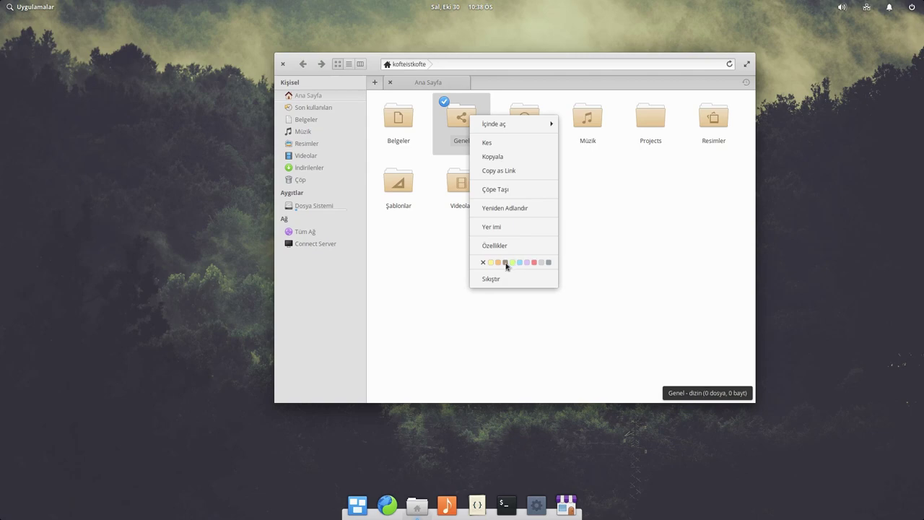
pyautogui.click(506, 263)
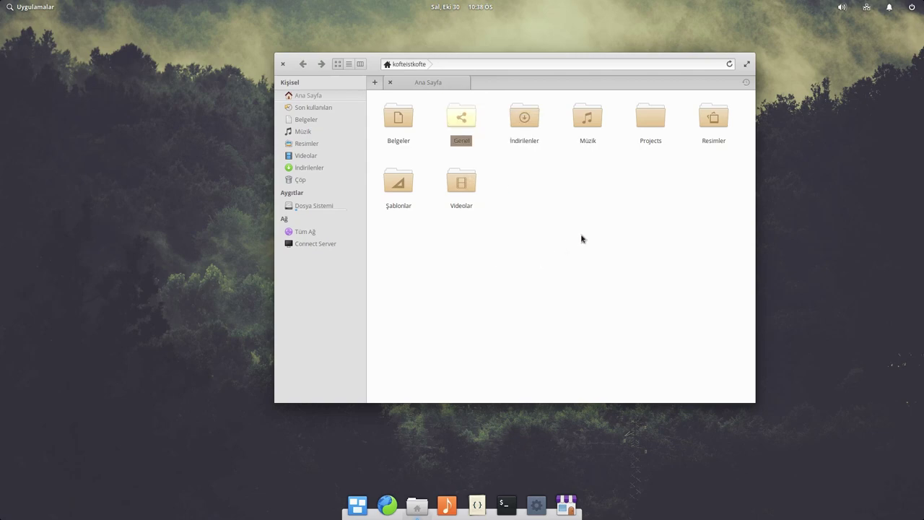
# - Inspect the Projects folder's Özellikler, including its İzinler permissions
pyautogui.rightClick(647, 119)
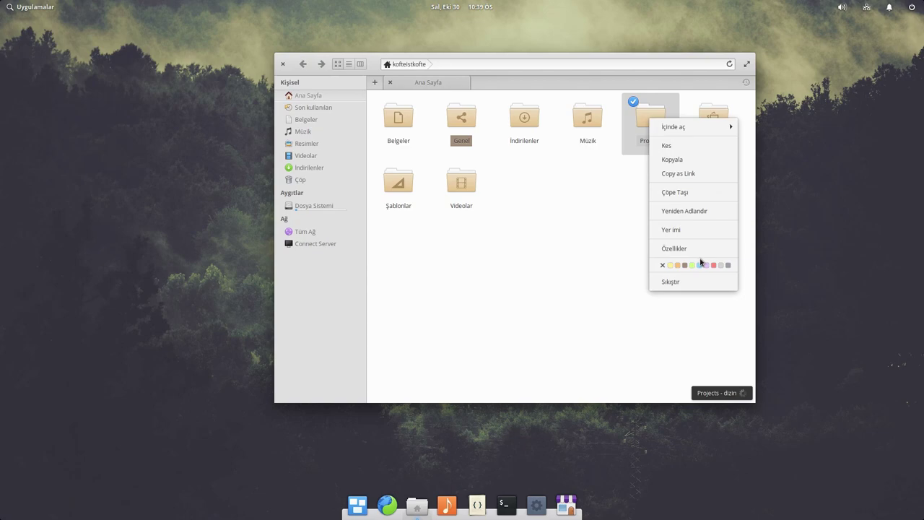
pyautogui.click(668, 249)
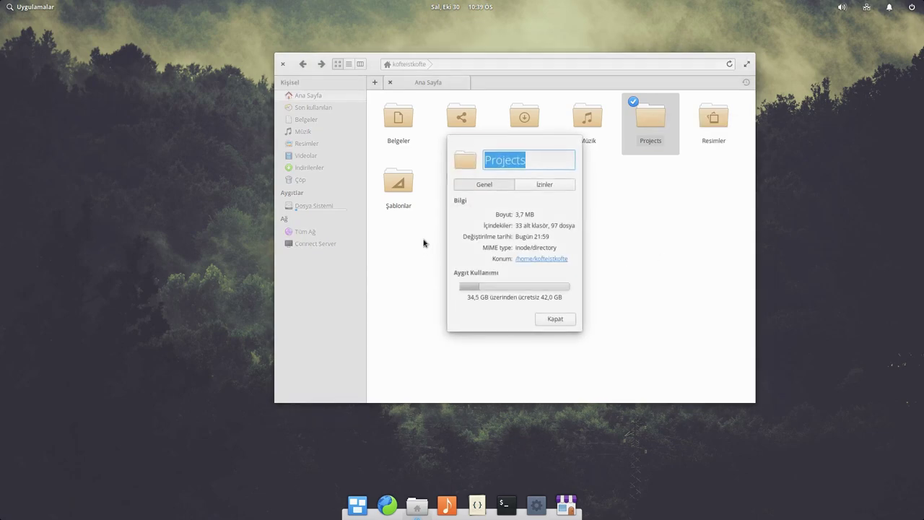
pyautogui.click(534, 185)
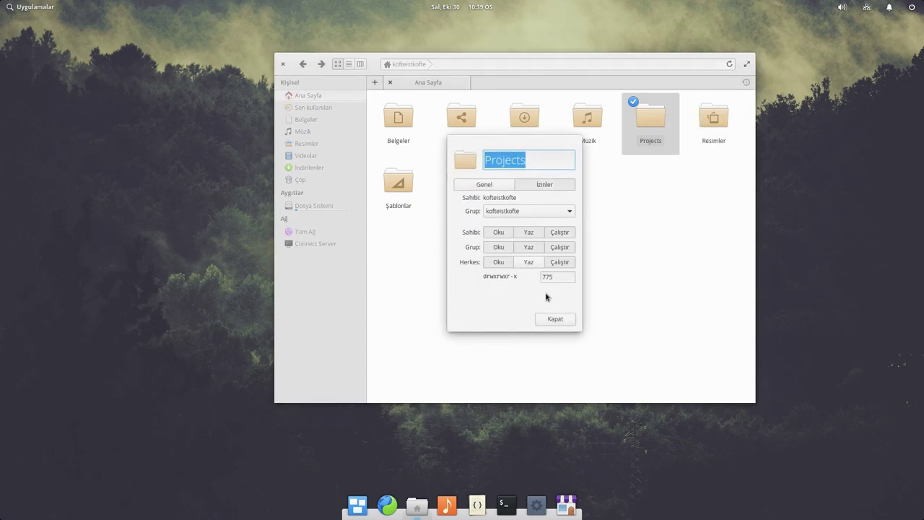
pyautogui.click(484, 185)
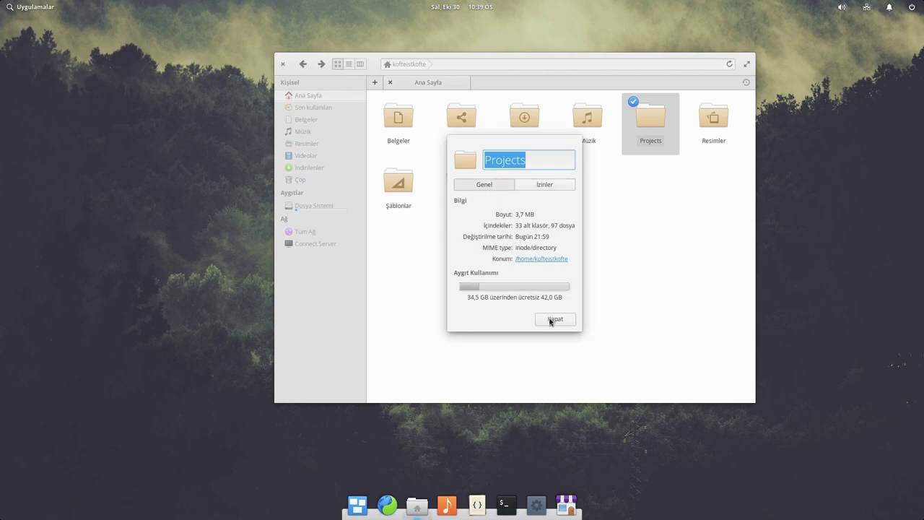
pyautogui.click(553, 319)
# - Give the Projects folder a grey colour tag and close Files
pyautogui.rightClick(647, 131)
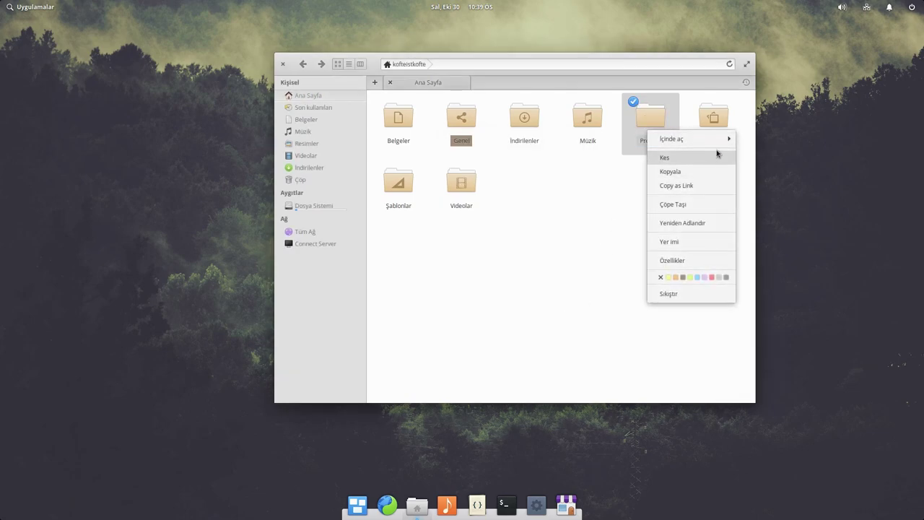
pyautogui.click(660, 278)
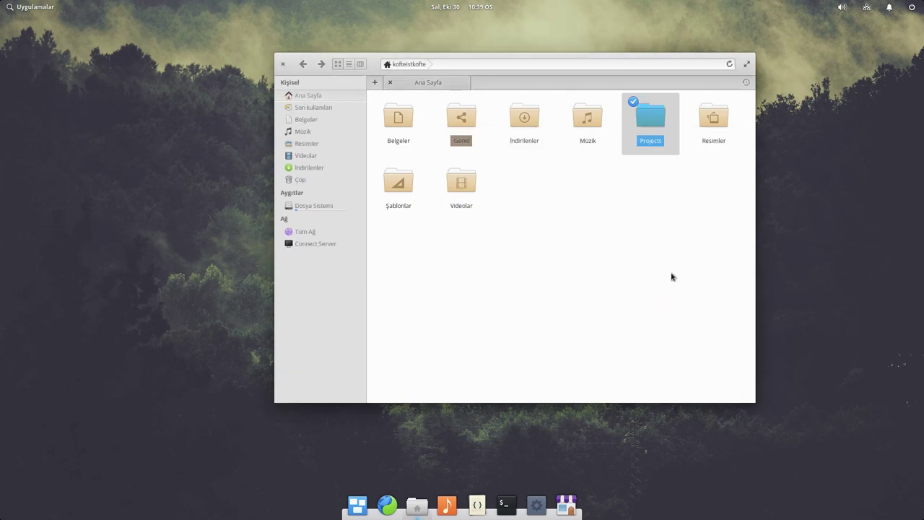
pyautogui.rightClick(665, 123)
pyautogui.click(742, 266)
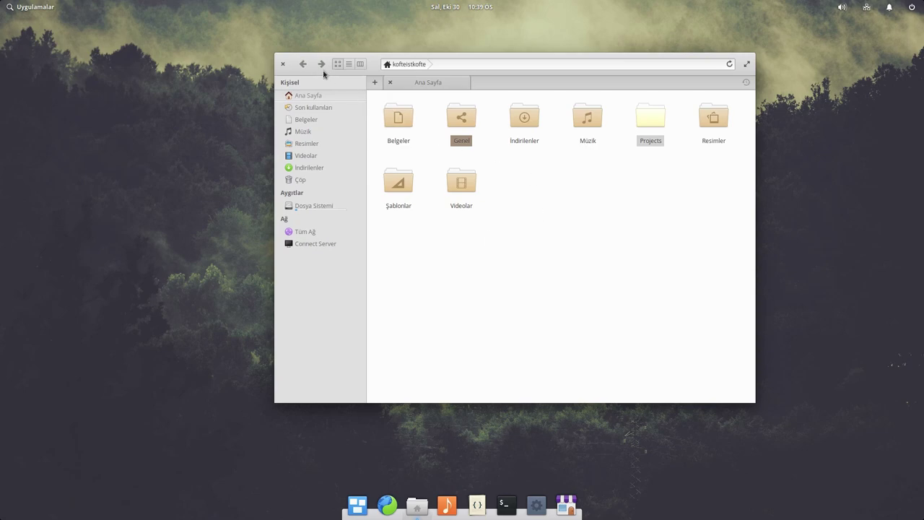
pyautogui.click(282, 63)
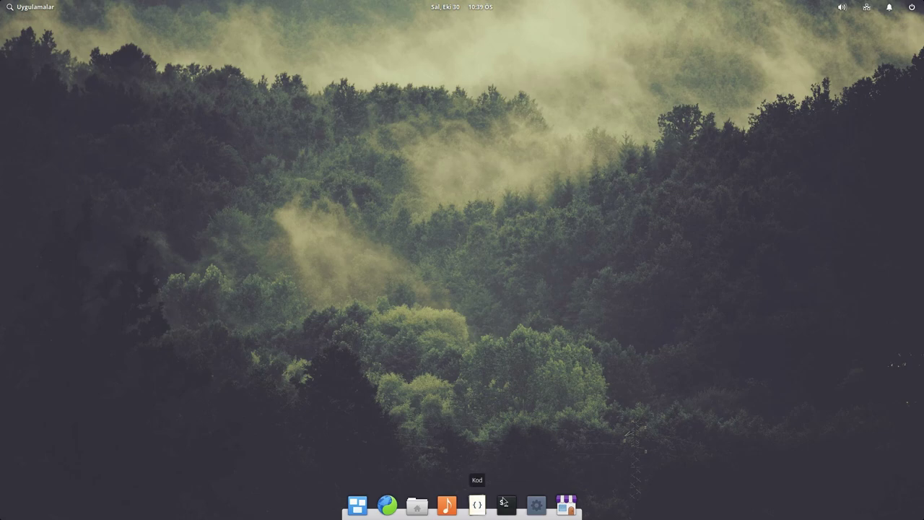
# - Launch Epiphany and open its Preferences, checking the stored-data tab before returning to General
pyautogui.click(395, 499)
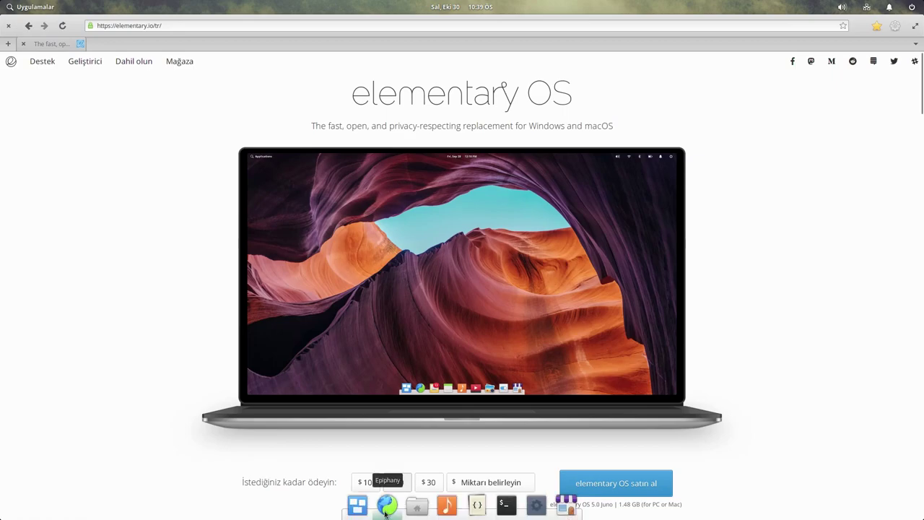
pyautogui.click(895, 28)
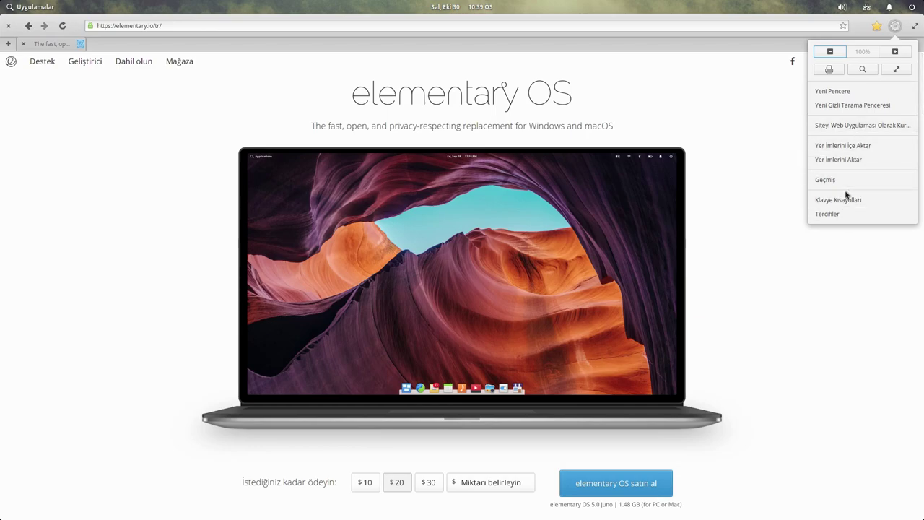
pyautogui.click(846, 216)
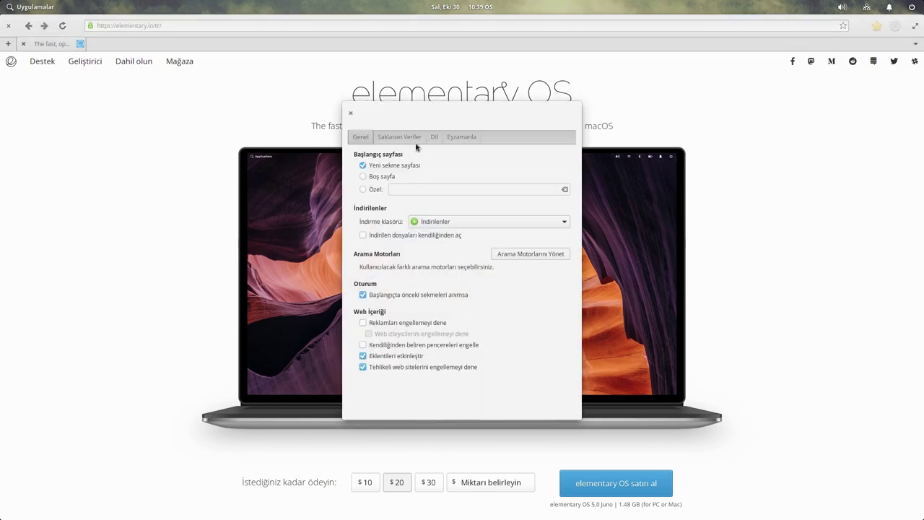
pyautogui.click(405, 138)
pyautogui.moveTo(398, 114); pyautogui.dragTo(355, 103)
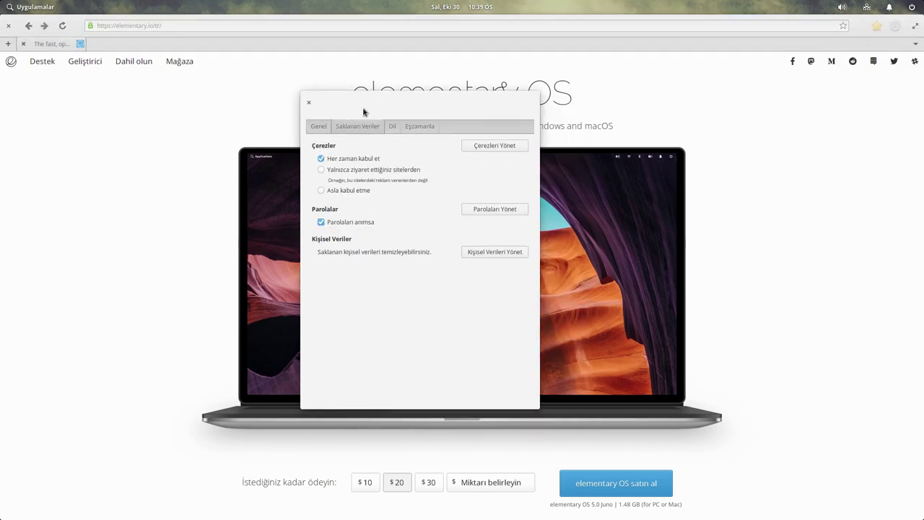
pyautogui.click(319, 128)
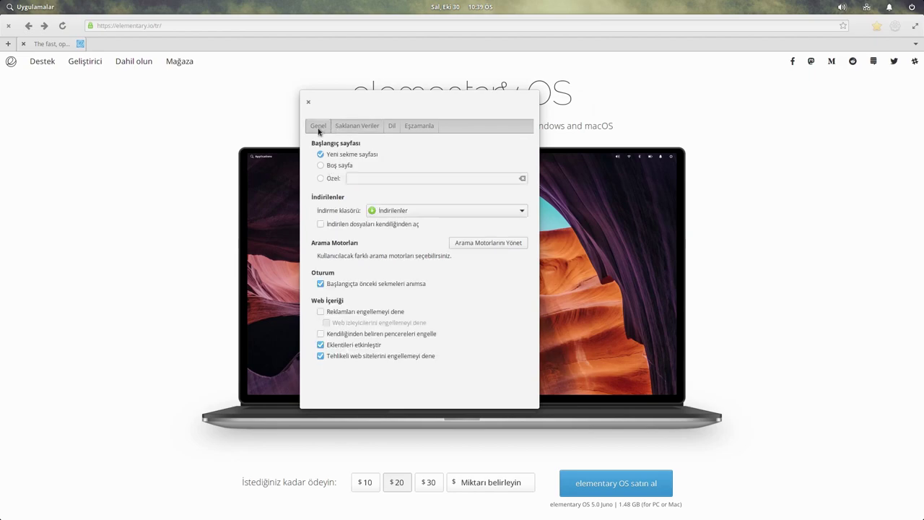
# - In the search engine manager, make DuckDuckGo the default after comparing it with Google
pyautogui.click(482, 243)
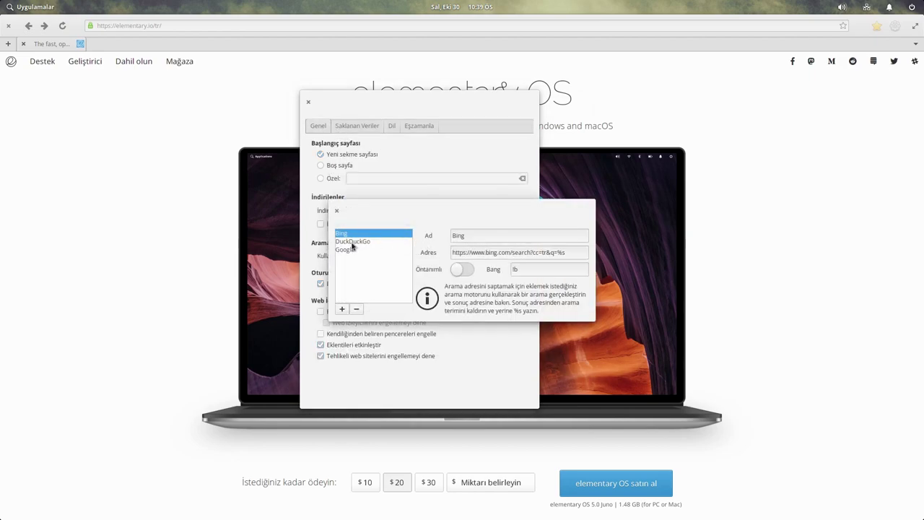
pyautogui.click(357, 242)
pyautogui.click(463, 270)
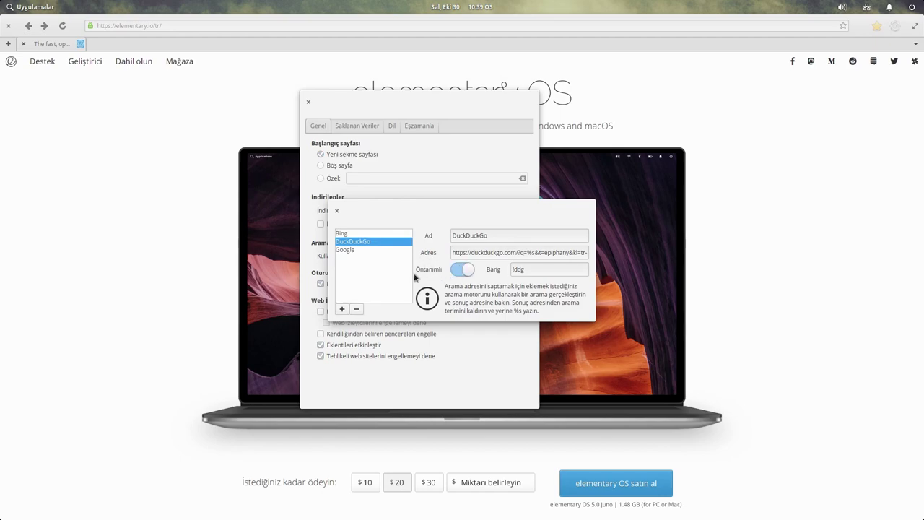
pyautogui.click(347, 250)
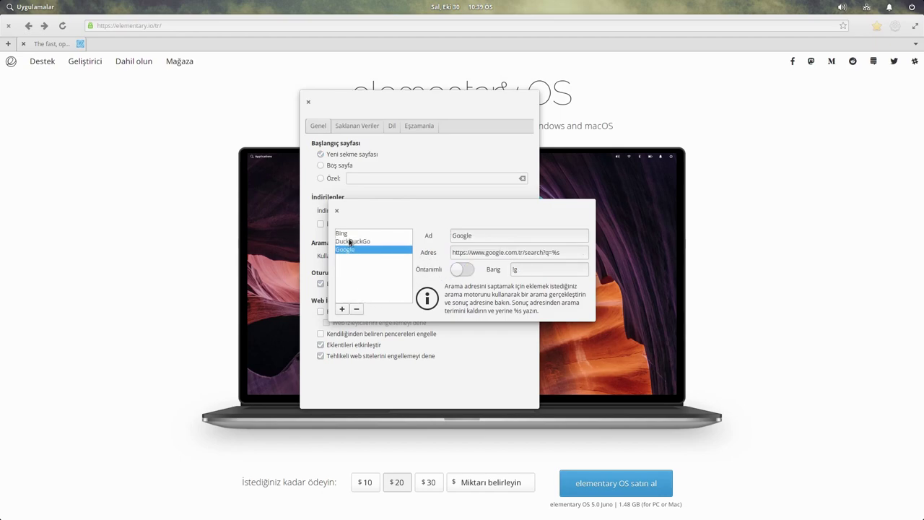
pyautogui.click(348, 235)
pyautogui.click(354, 243)
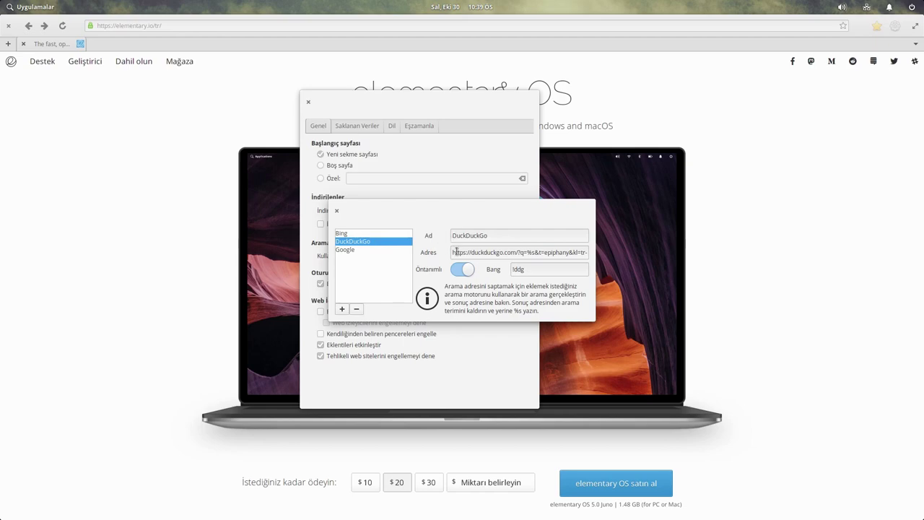
pyautogui.click(336, 211)
# - Review the Saklanan Veriler and Eşzamanla tabs, close Preferences, and bring up the gear menu
pyautogui.click(347, 128)
pyautogui.click(410, 127)
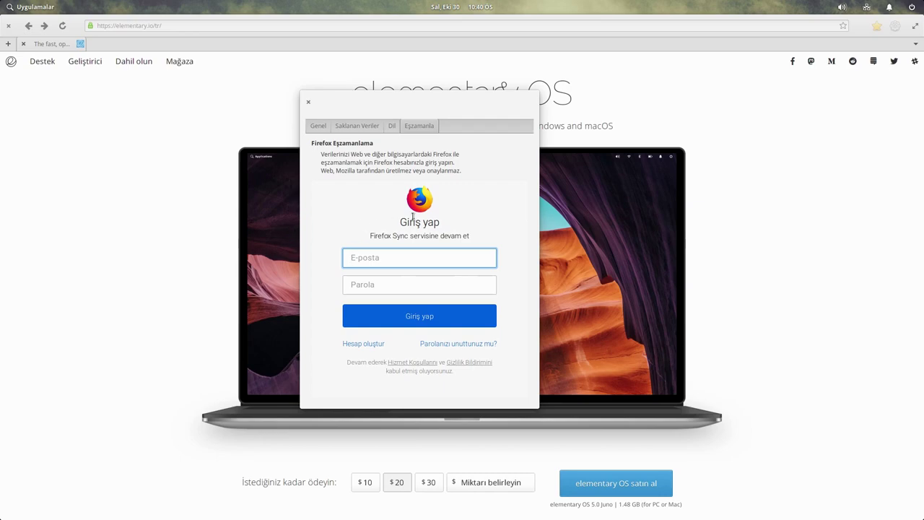
pyautogui.click(308, 103)
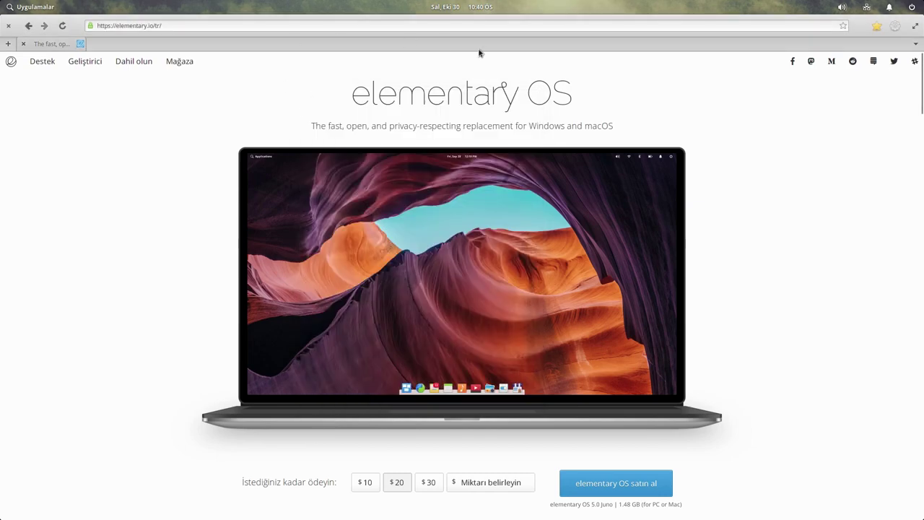
pyautogui.click(896, 26)
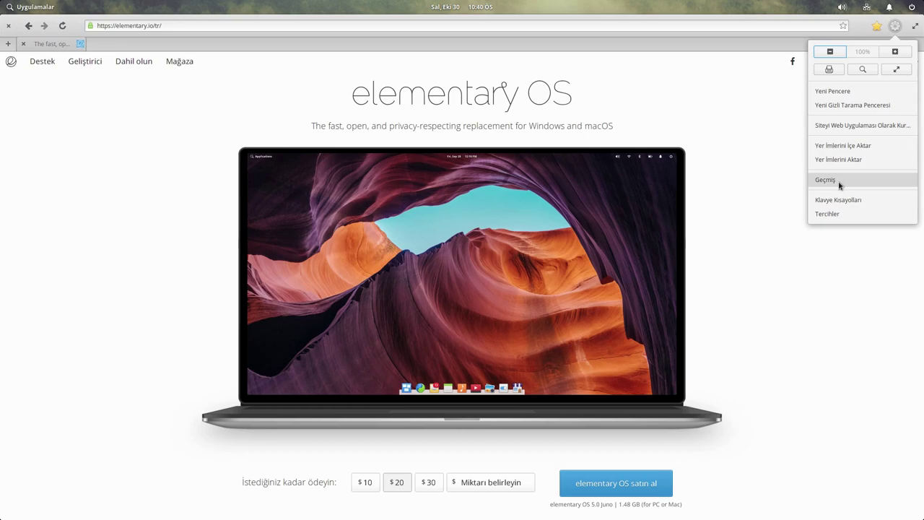
# - Browse the Saklanan Veriler, Dil and Eşzamanla preference tabs, then close Preferences and the browser
pyautogui.click(838, 215)
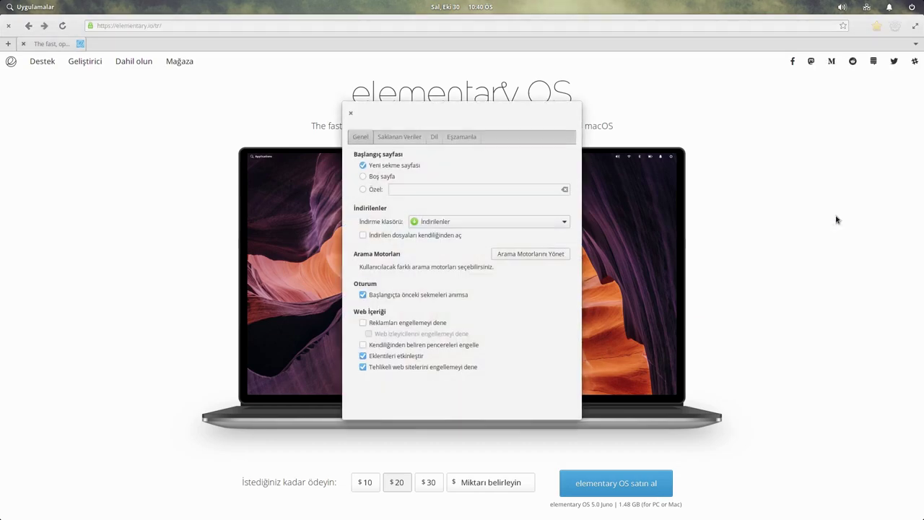
pyautogui.click(412, 138)
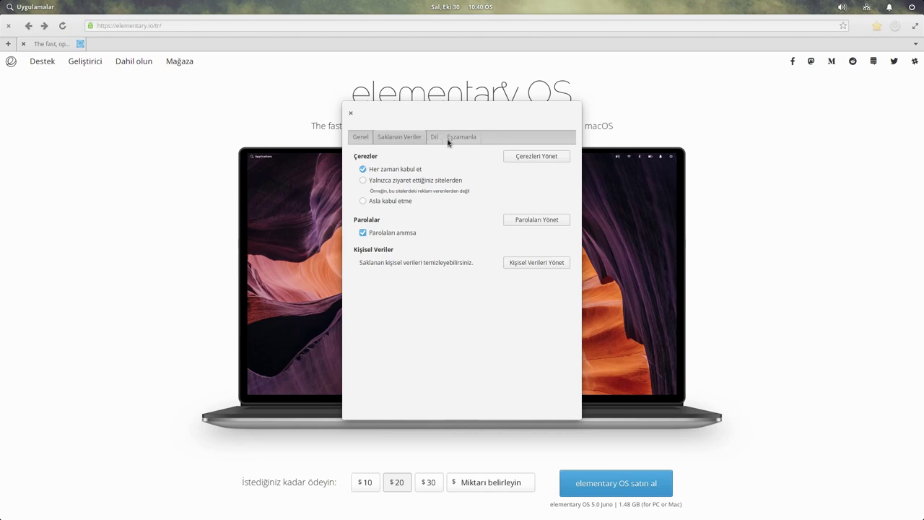
pyautogui.click(436, 138)
pyautogui.click(453, 138)
pyautogui.click(434, 137)
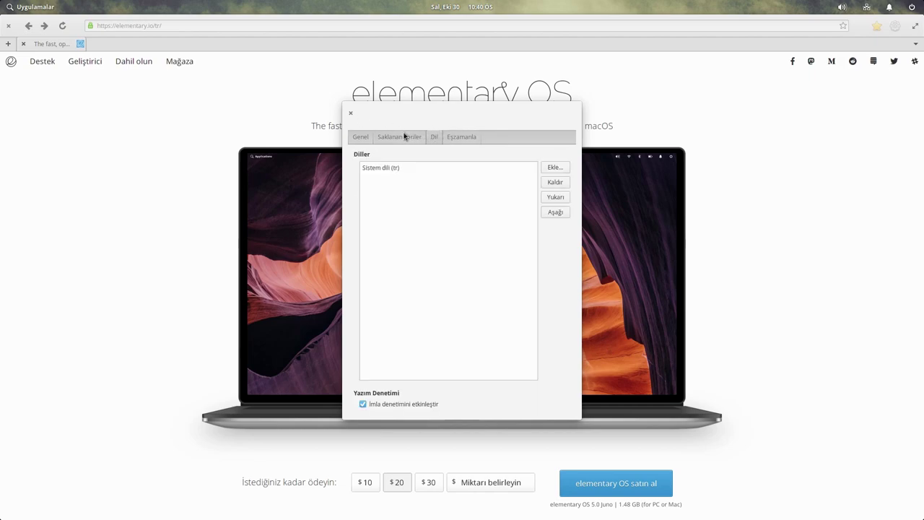
pyautogui.click(404, 136)
pyautogui.click(351, 114)
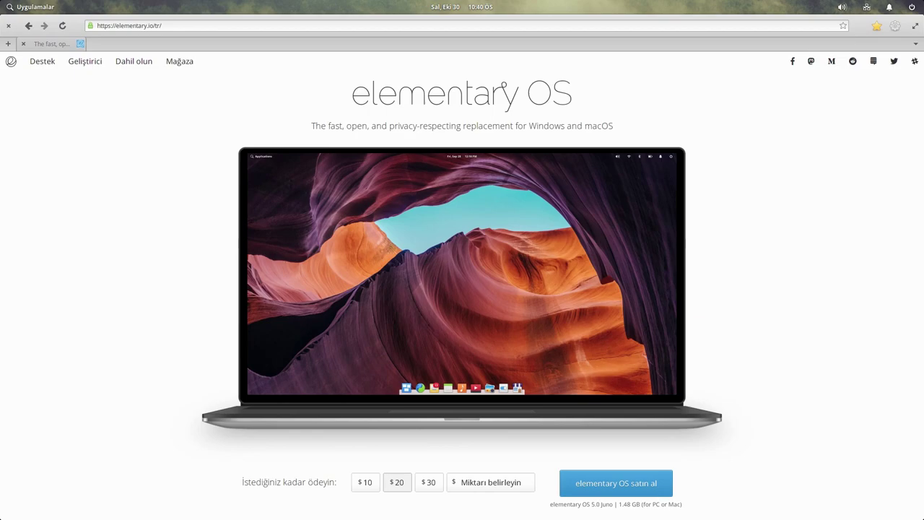
pyautogui.click(9, 26)
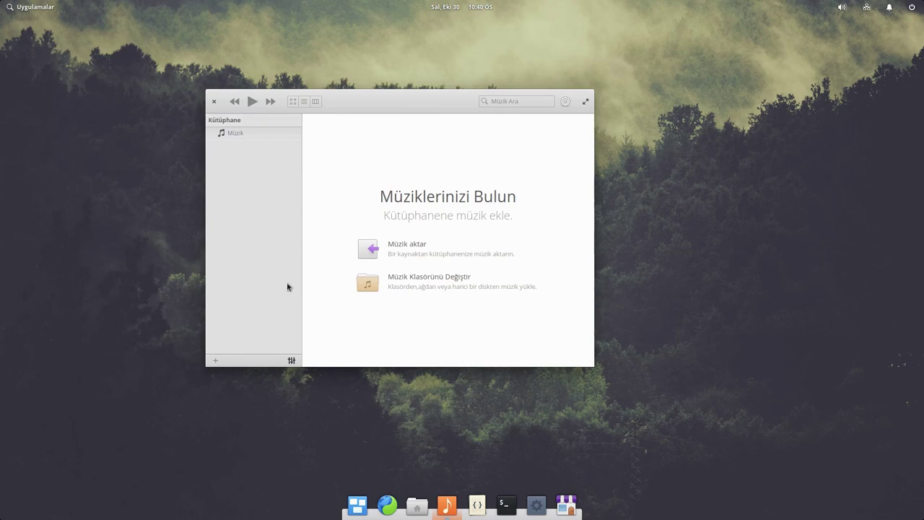
# - Toggle the Music equalizer, view the library preferences, then close the Music player
pyautogui.click(292, 360)
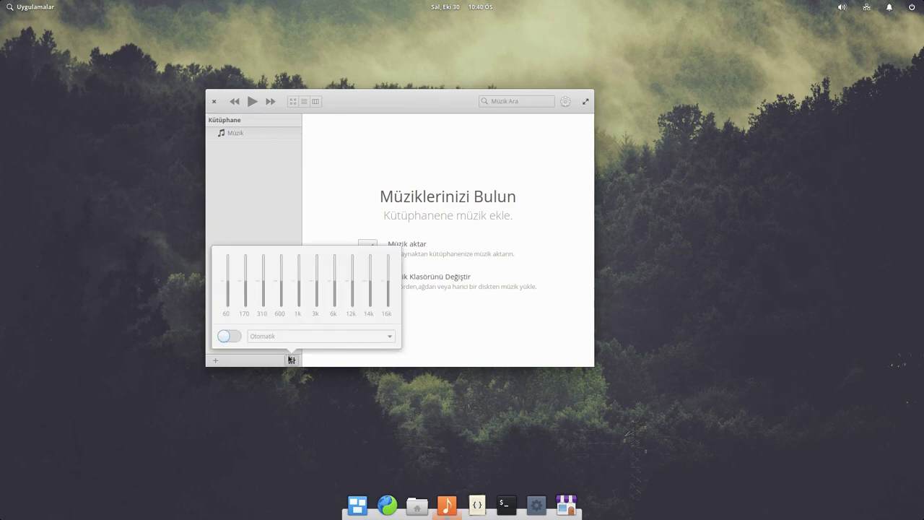
pyautogui.click(291, 360)
pyautogui.click(564, 102)
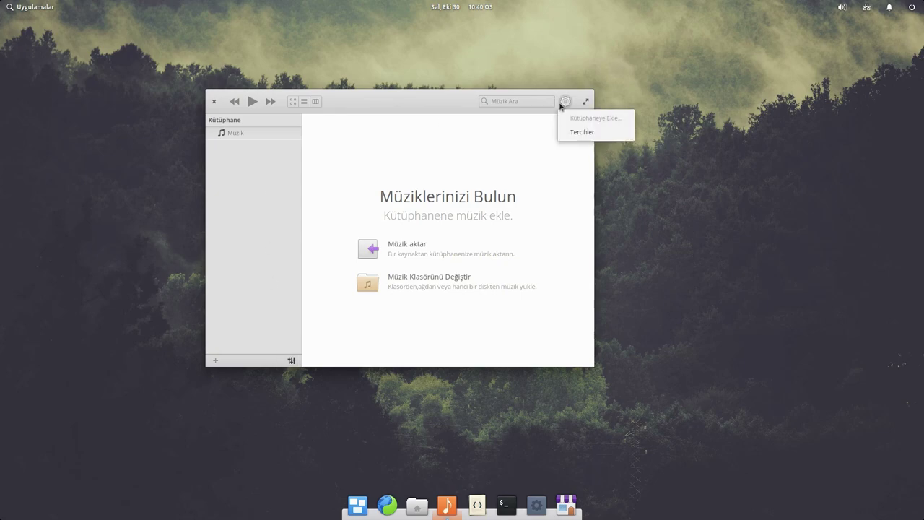
pyautogui.click(578, 132)
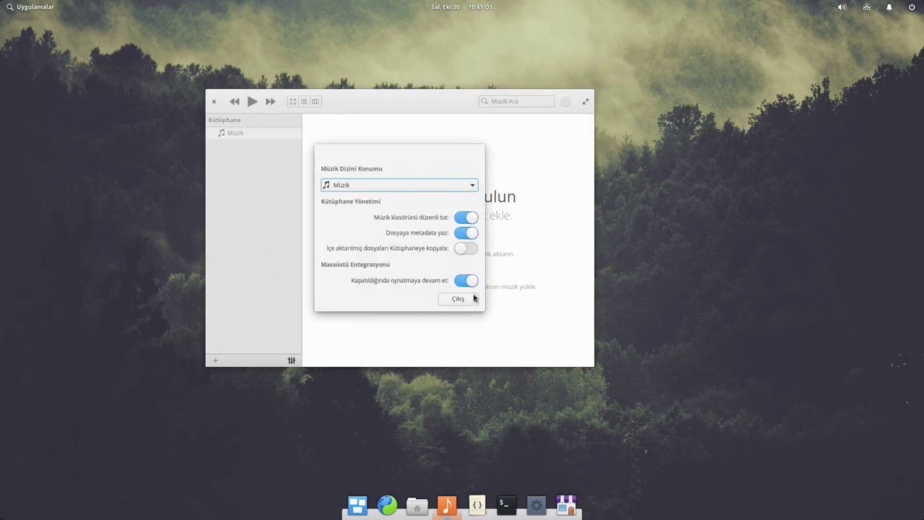
pyautogui.click(466, 302)
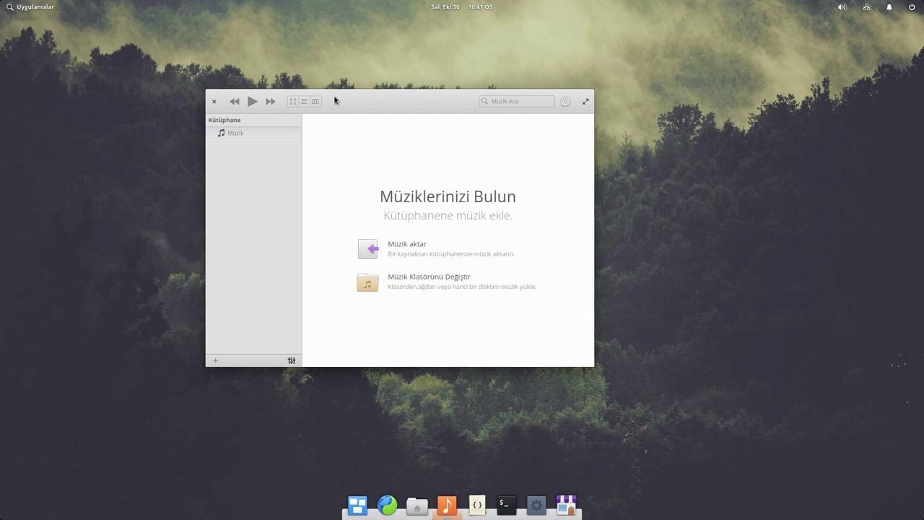
pyautogui.click(214, 101)
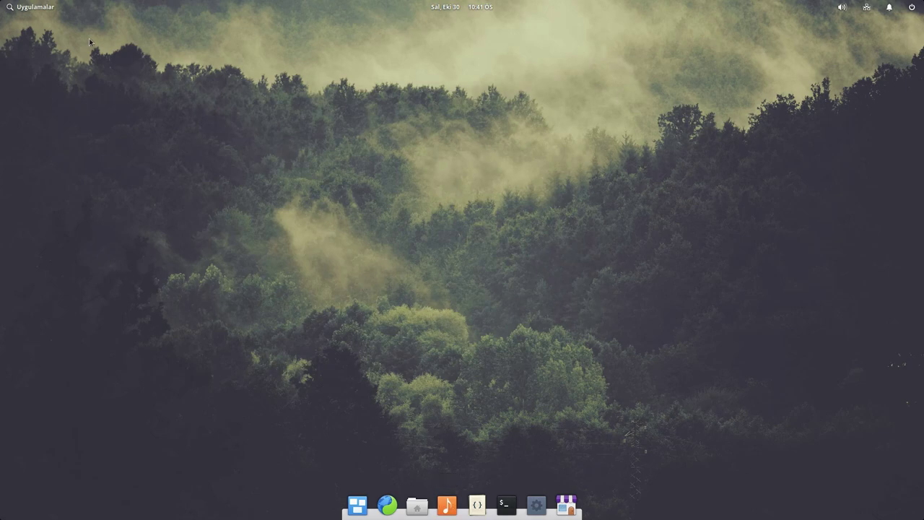
pyautogui.click(29, 7)
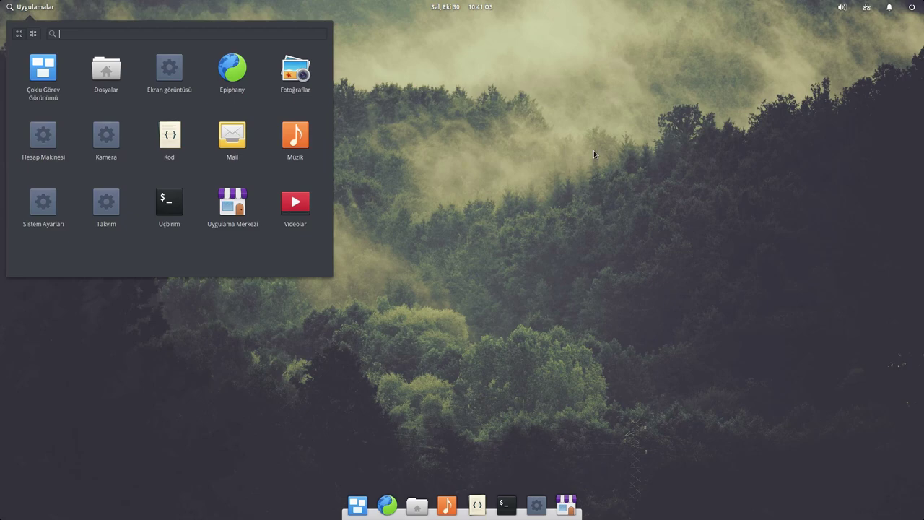
pyautogui.click(291, 215)
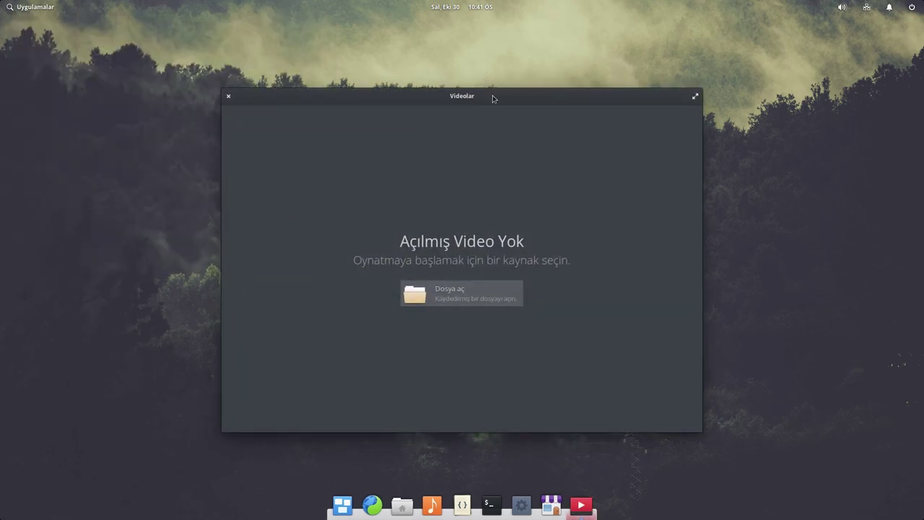
pyautogui.moveTo(493, 98); pyautogui.dragTo(472, 96)
pyautogui.click(208, 96)
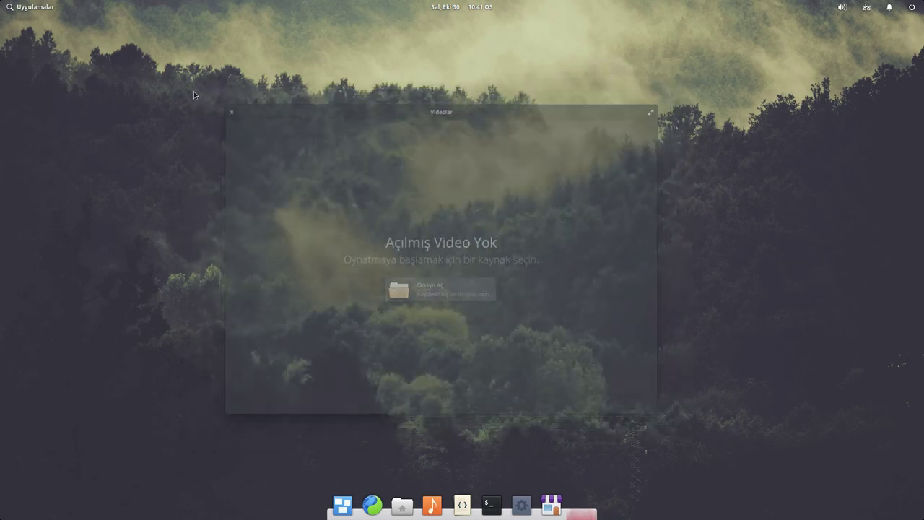
pyautogui.click(27, 5)
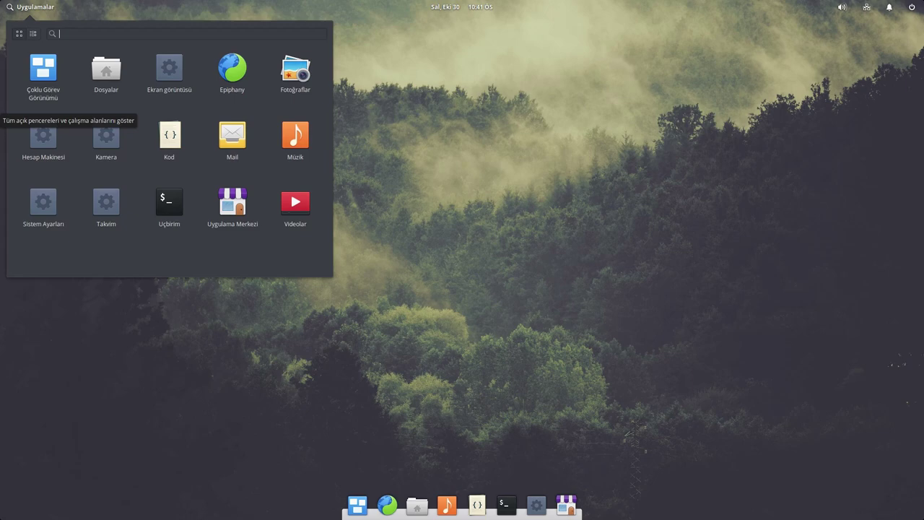
pyautogui.click(293, 70)
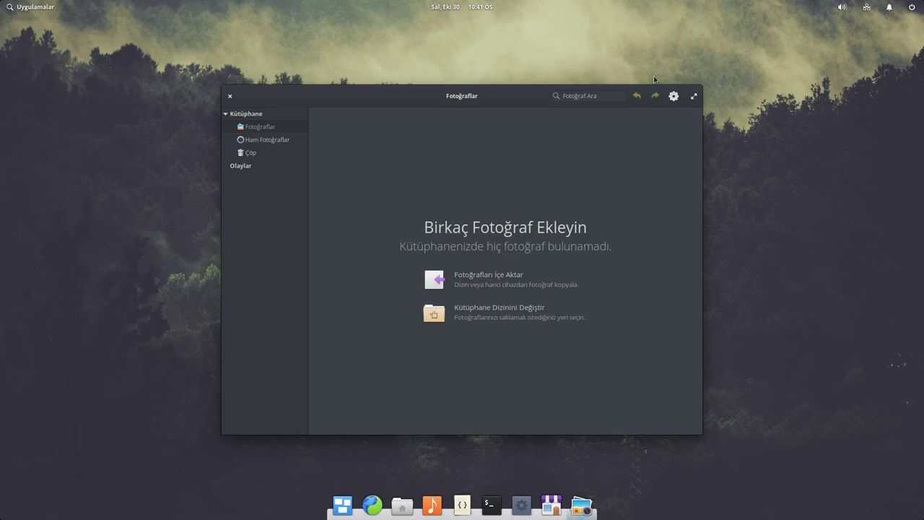
pyautogui.click(674, 96)
pyautogui.click(699, 127)
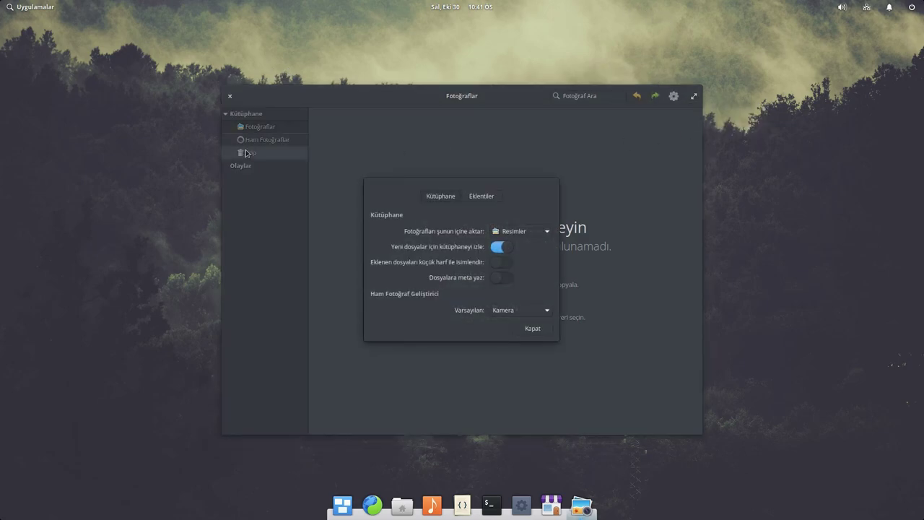
pyautogui.click(533, 328)
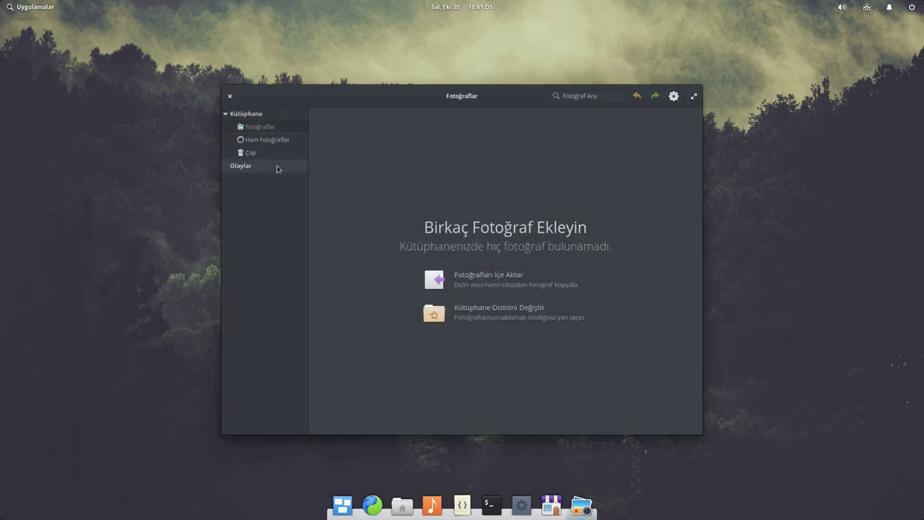
pyautogui.click(256, 139)
pyautogui.click(265, 130)
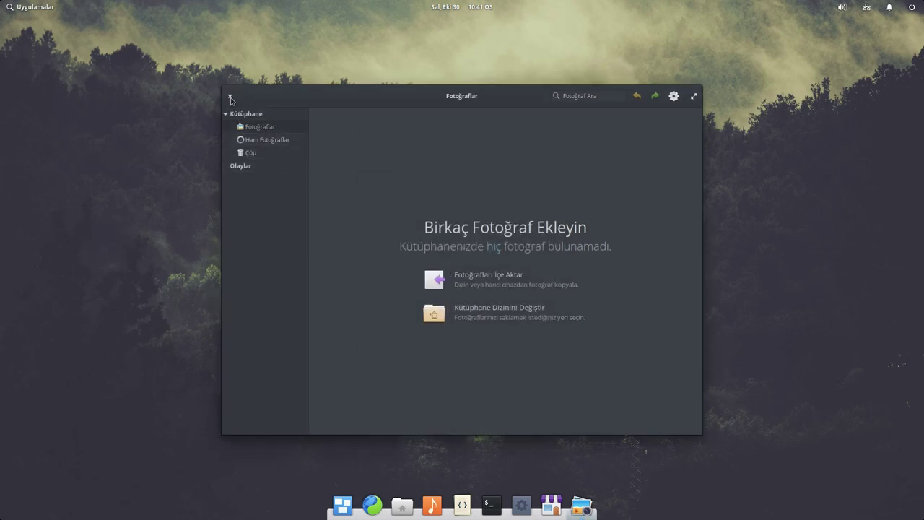
pyautogui.click(229, 97)
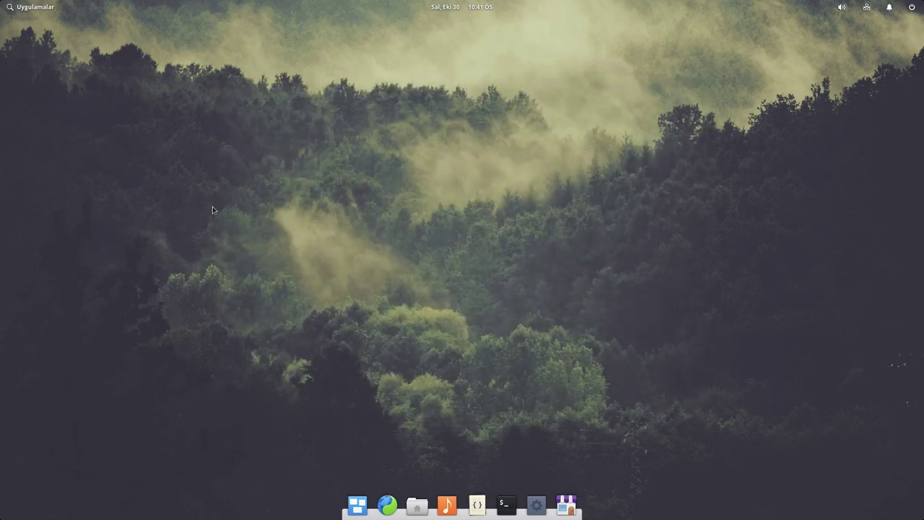
# - Launch Hesap Makinesi and calculate 42+42
pyautogui.click(34, 10)
pyautogui.click(44, 151)
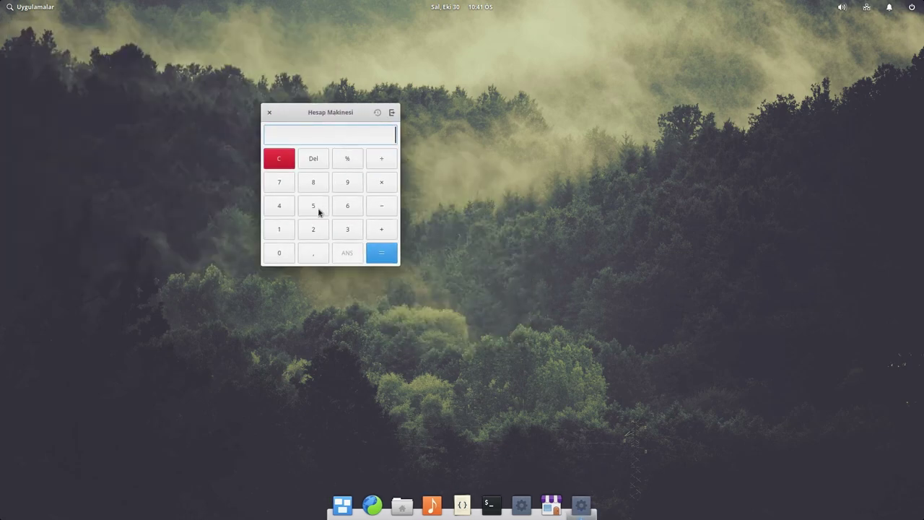
pyautogui.click(276, 208)
pyautogui.click(317, 229)
pyautogui.click(377, 230)
pyautogui.click(277, 205)
pyautogui.click(311, 228)
pyautogui.click(383, 251)
# - Show the calculator's advanced functions and history, then close the calculator
pyautogui.click(391, 114)
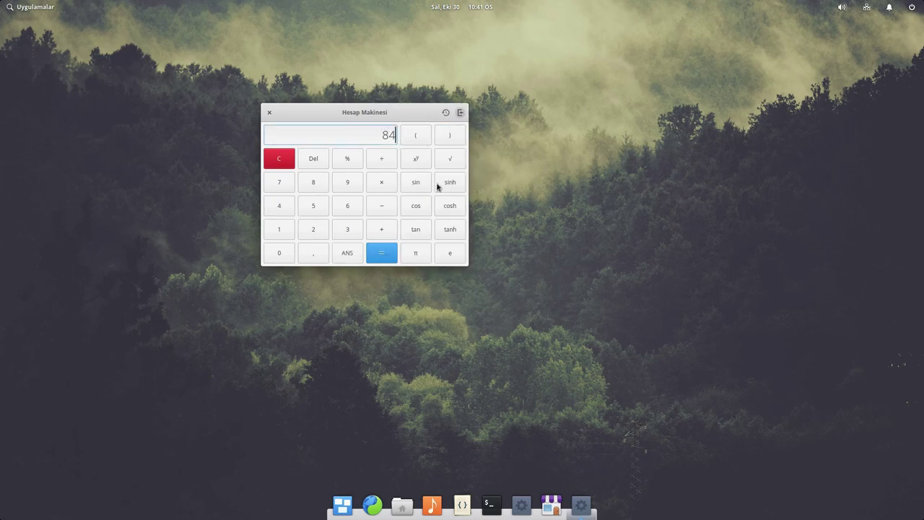
pyautogui.click(446, 112)
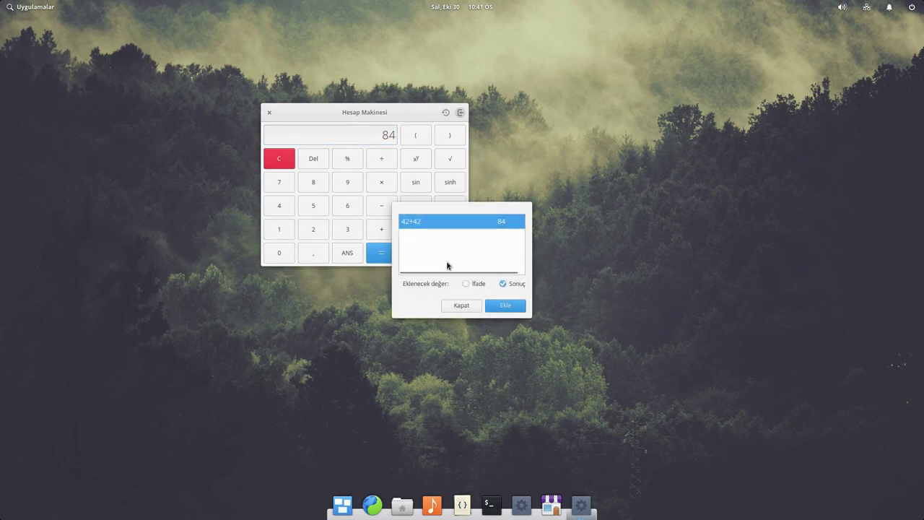
pyautogui.click(465, 306)
pyautogui.click(270, 112)
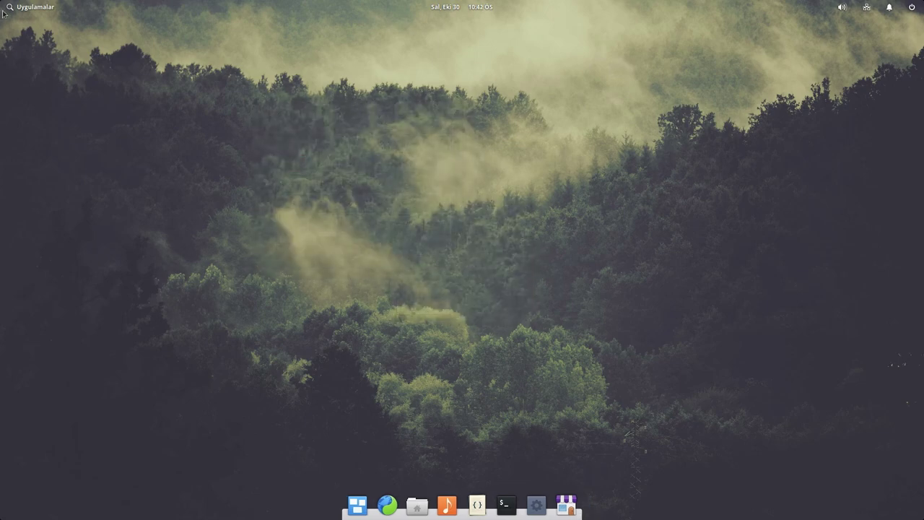
# - Launch Takvim, reposition and enlarge its window, and peek at the calendars list
pyautogui.click(14, 5)
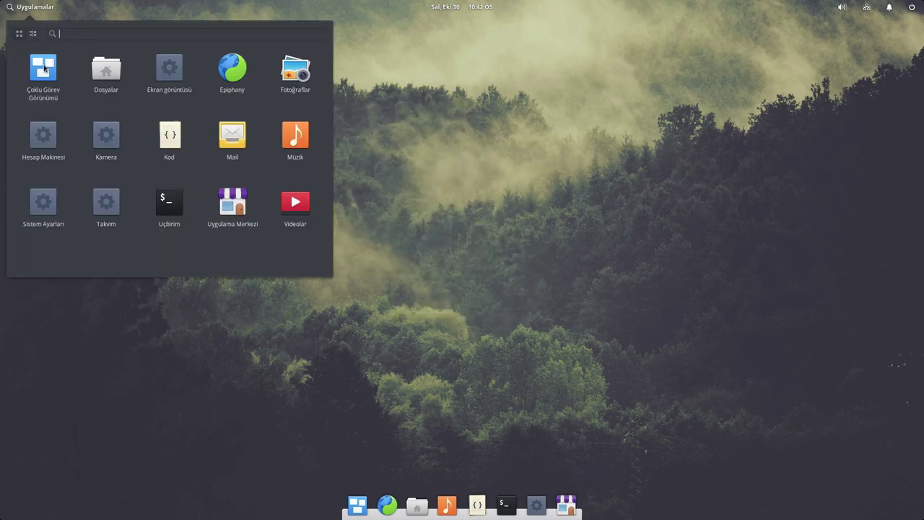
pyautogui.click(107, 208)
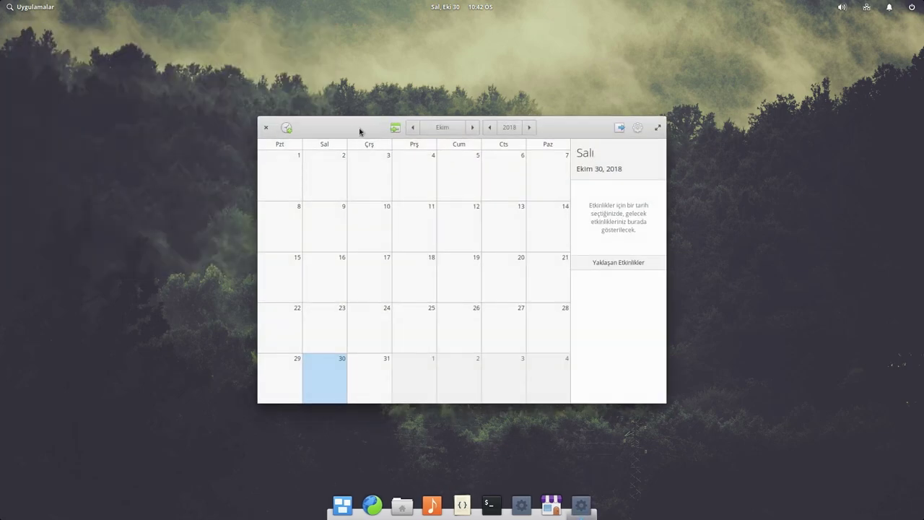
pyautogui.moveTo(360, 131); pyautogui.dragTo(236, 76)
pyautogui.click(515, 73)
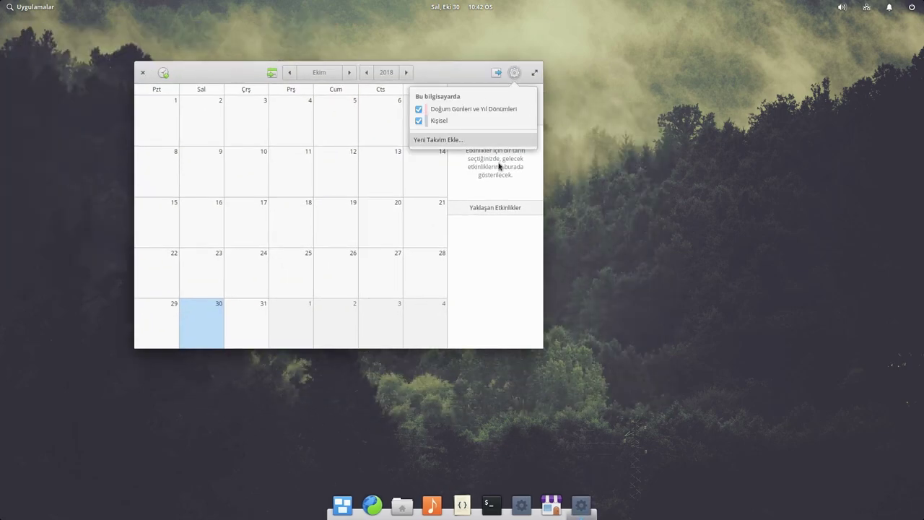
pyautogui.click(538, 346)
pyautogui.moveTo(541, 347); pyautogui.dragTo(712, 421)
# - Start a new event, refuse location access, discard the event and close Takvim
pyautogui.click(164, 73)
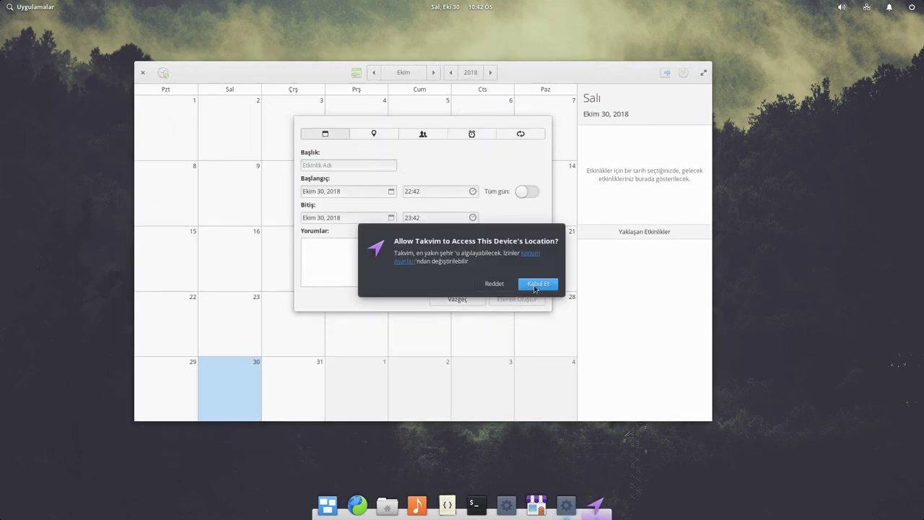
pyautogui.click(505, 285)
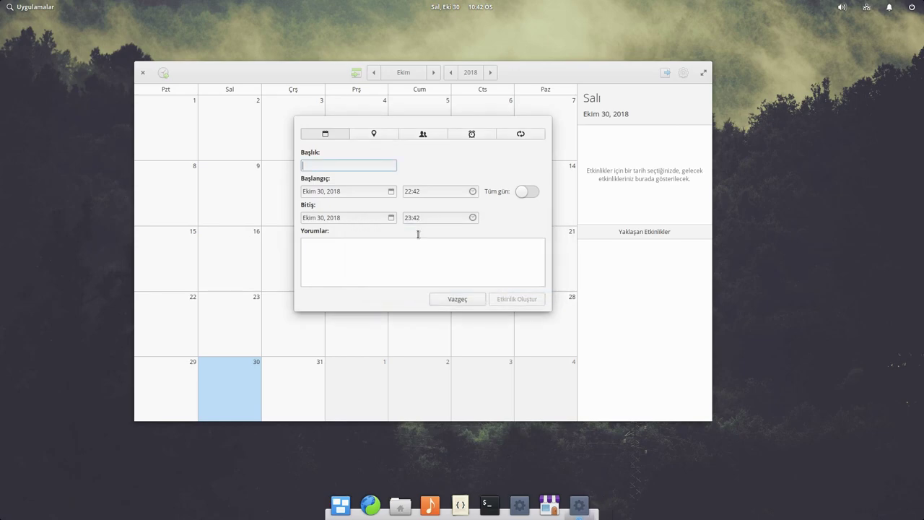
pyautogui.click(471, 303)
pyautogui.click(142, 72)
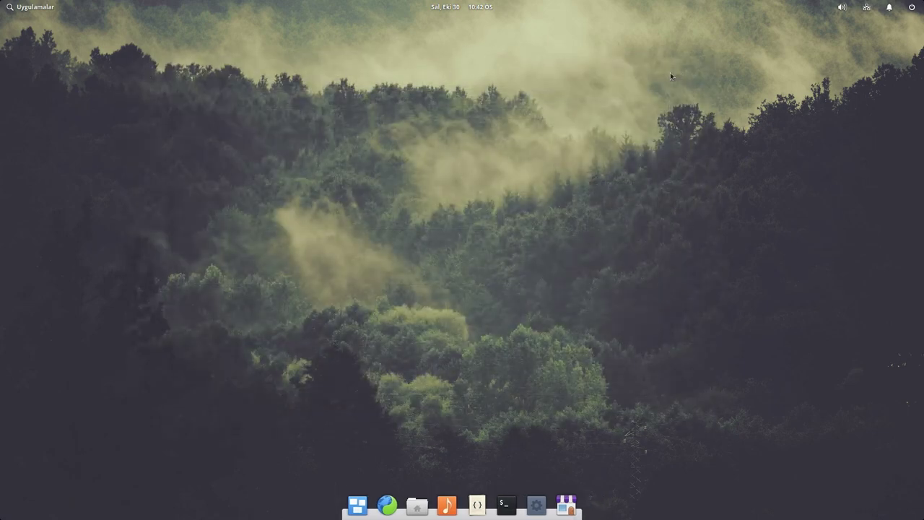
# - Launch Kamera, which finds no supported camera, close it, and start the Mail app
pyautogui.click(43, 6)
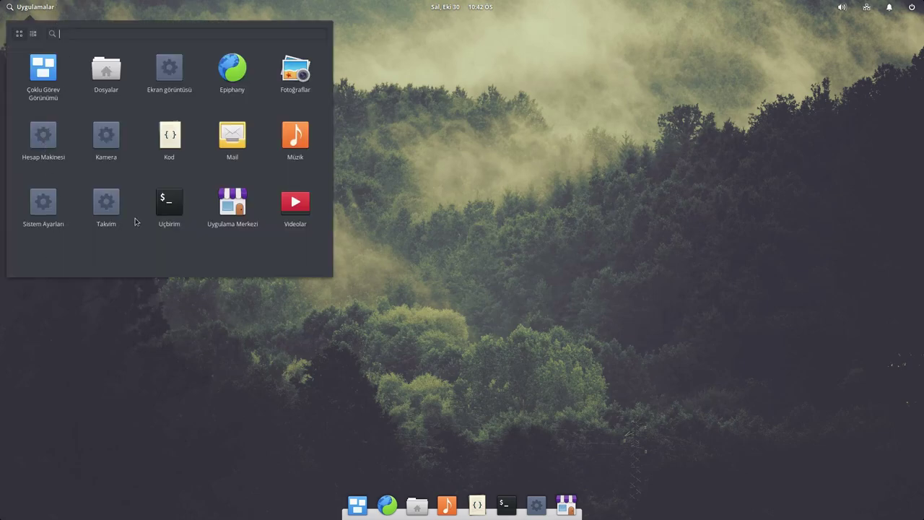
pyautogui.click(108, 136)
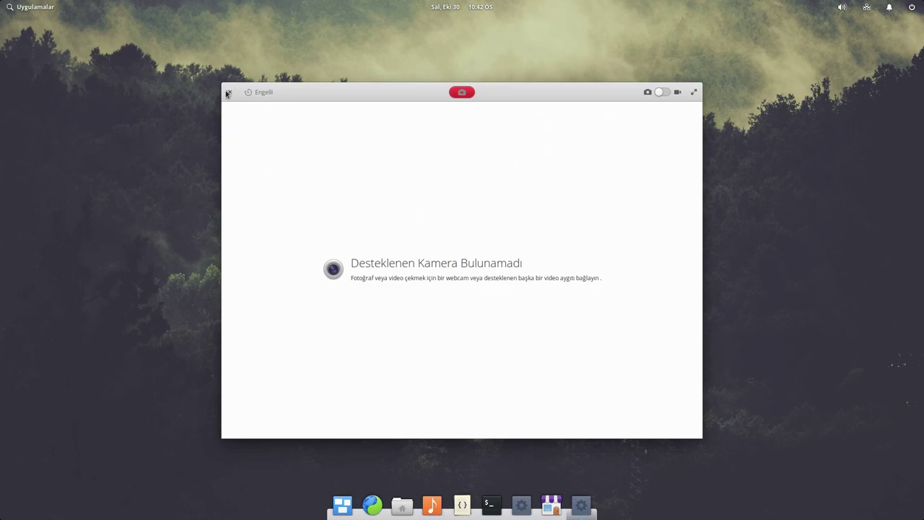
pyautogui.click(229, 94)
pyautogui.click(31, 7)
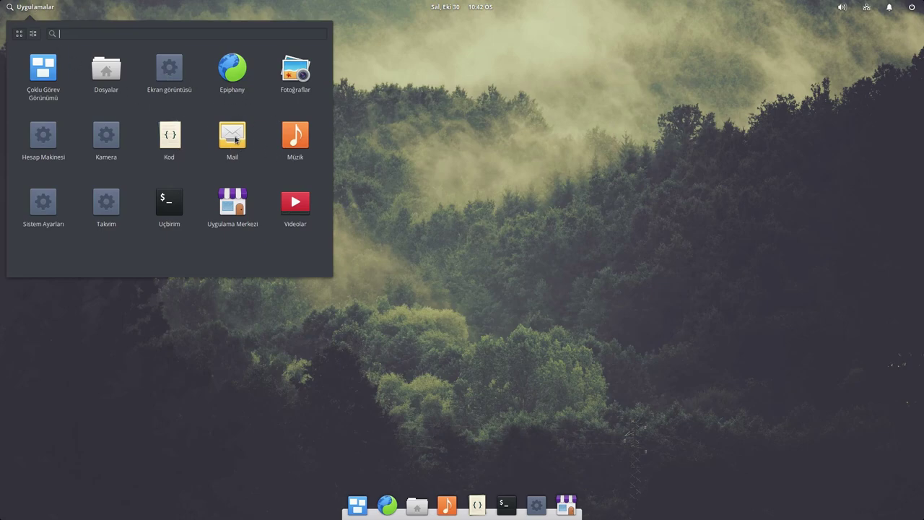
pyautogui.click(234, 139)
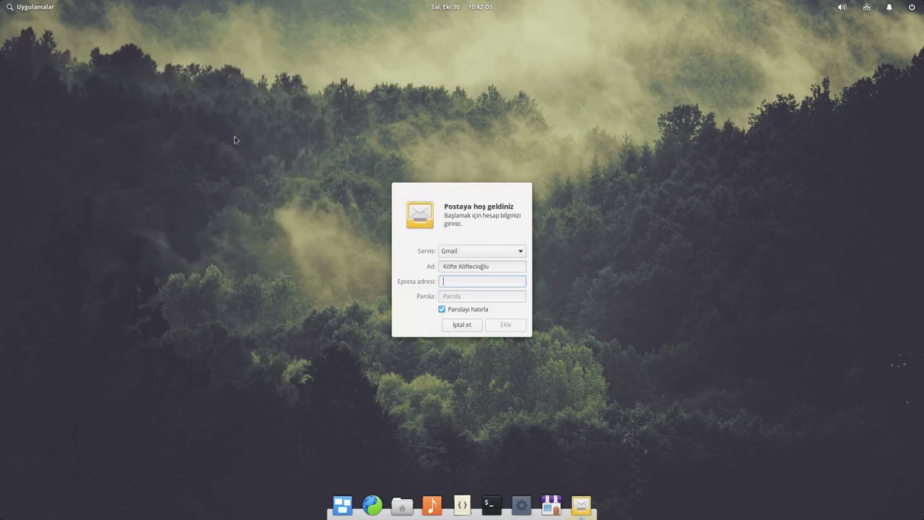
# - Cancel the Mail welcome dialog with İptal et and reopen Uygulamalar
pyautogui.click(462, 325)
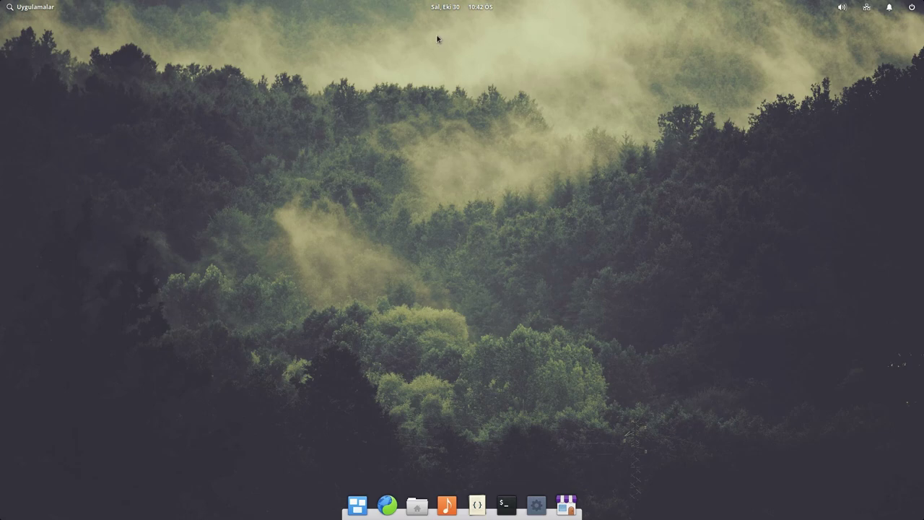
pyautogui.click(2, 5)
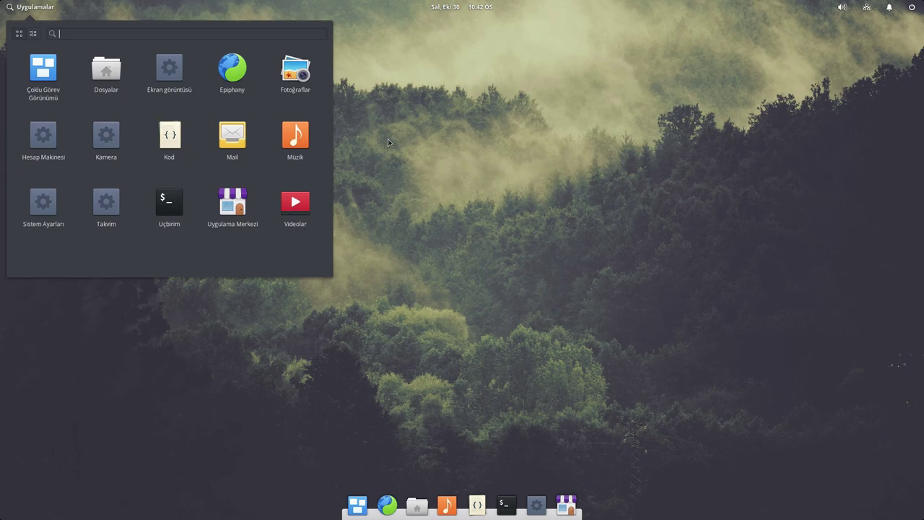
# - Launch Uçbirim, move its window, and glance at its context menu, settings and search
pyautogui.click(179, 207)
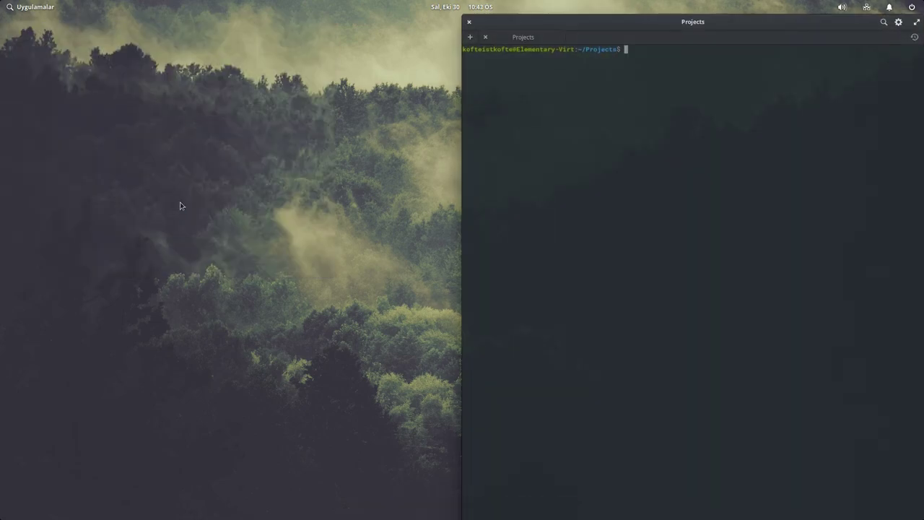
pyautogui.moveTo(637, 21); pyautogui.dragTo(438, 68)
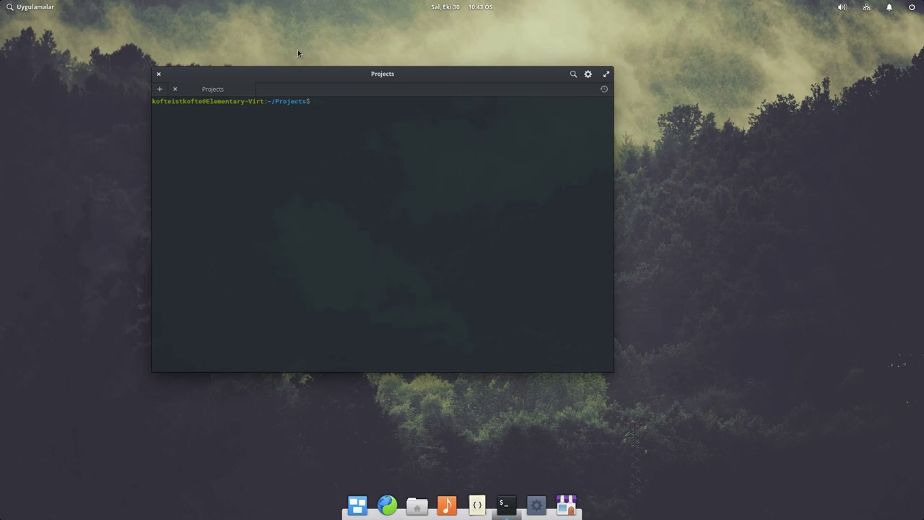
pyautogui.rightClick(437, 150)
pyautogui.click(367, 137)
pyautogui.click(587, 74)
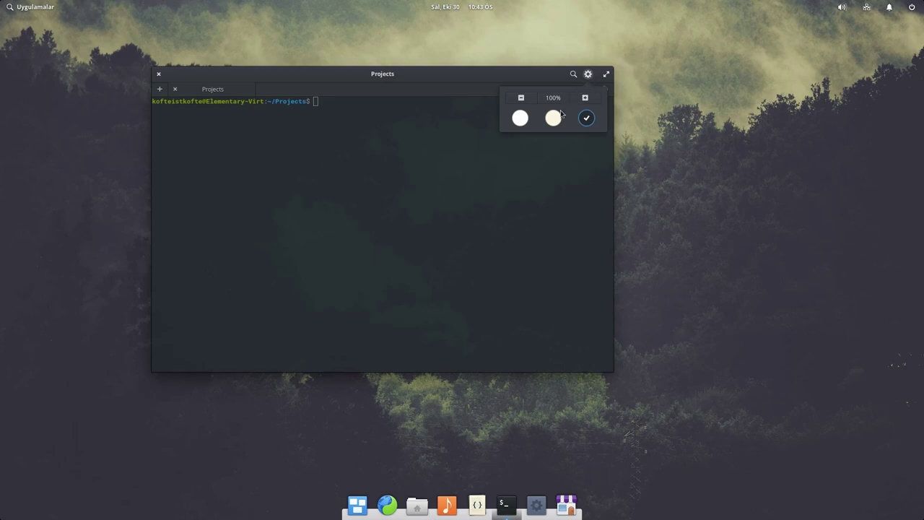
pyautogui.click(489, 173)
pyautogui.click(573, 75)
pyautogui.click(573, 74)
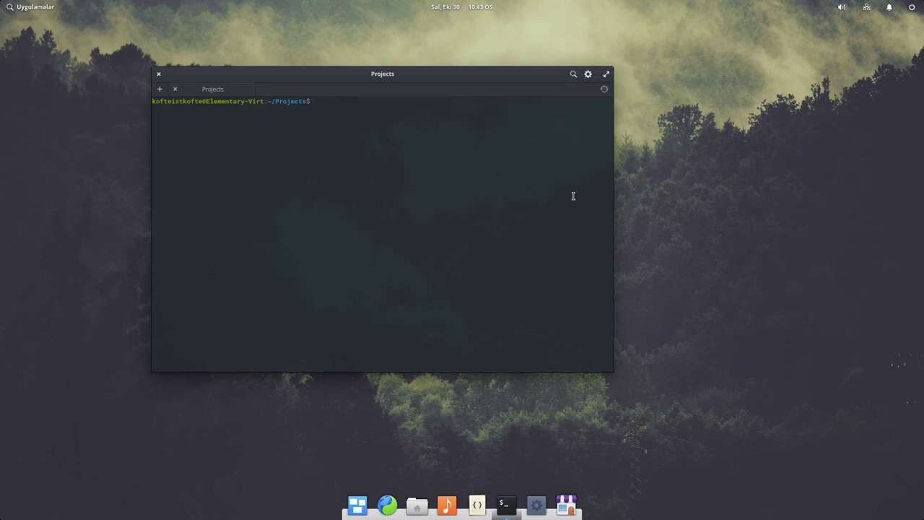
pyautogui.rightClick(554, 204)
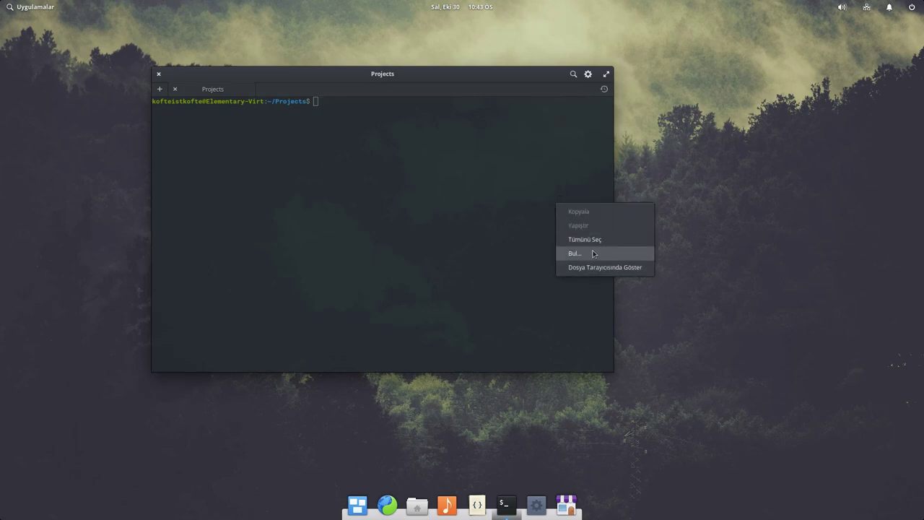
pyautogui.click(373, 187)
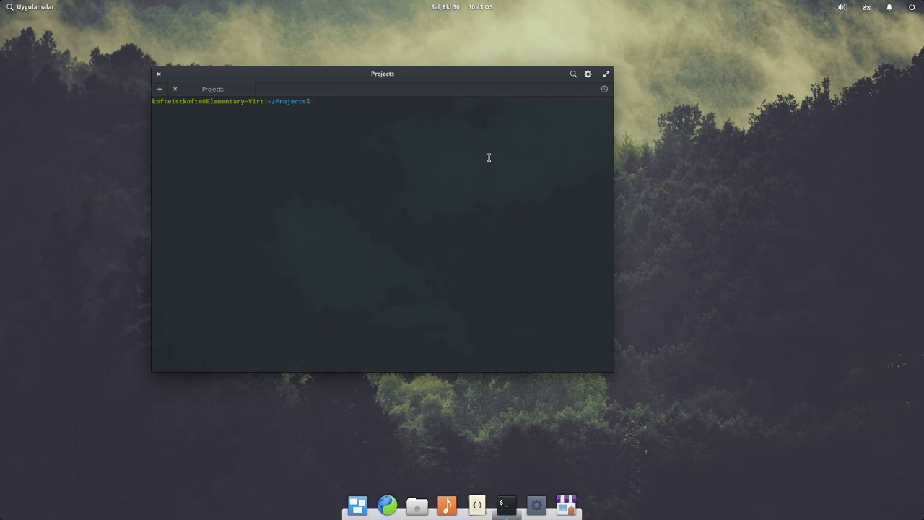
# - Open a Home tab, tear it into its own window and close it, then zoom text back to 100%
pyautogui.doubleClick(275, 87)
pyautogui.moveTo(299, 89); pyautogui.dragTo(454, 149)
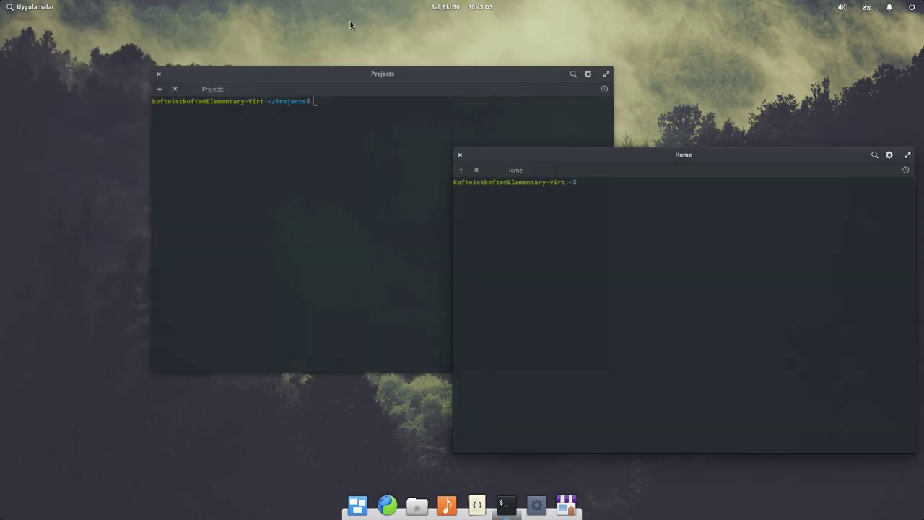
pyautogui.click(460, 155)
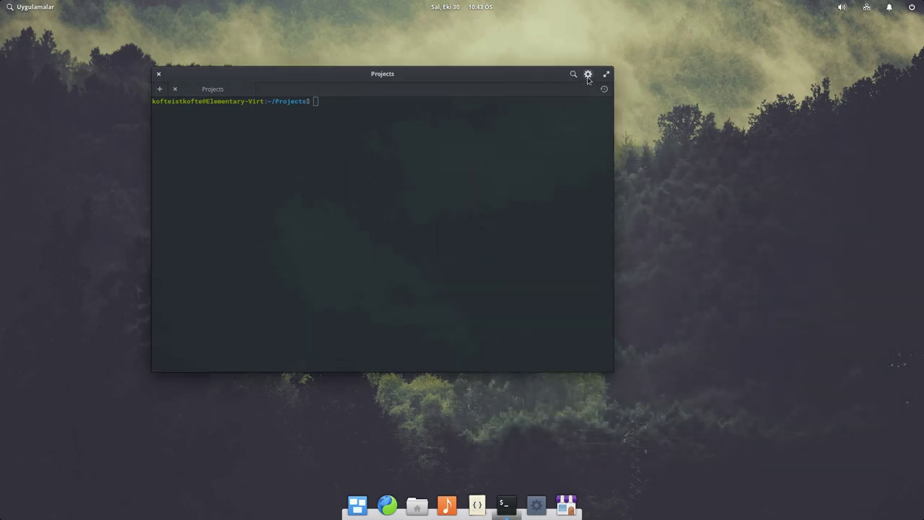
pyautogui.click(587, 74)
pyautogui.click(585, 98)
pyautogui.click(585, 97)
pyautogui.click(525, 99)
pyautogui.click(525, 99)
pyautogui.click(524, 75)
# - Maximise the Projects terminal, check its settings and tab options, then close it
pyautogui.doubleClick(397, 78)
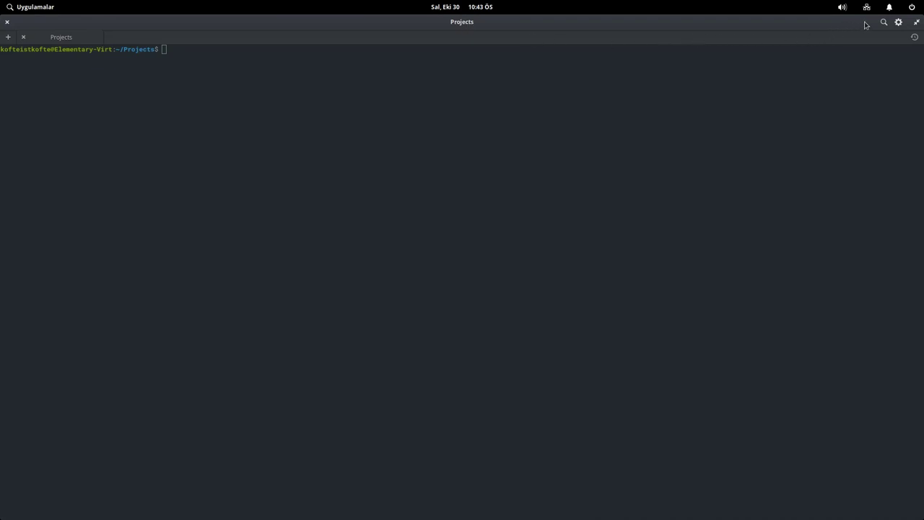
pyautogui.click(898, 23)
pyautogui.click(124, 46)
pyautogui.rightClick(145, 46)
pyautogui.press('Escape')
pyautogui.rightClick(143, 43)
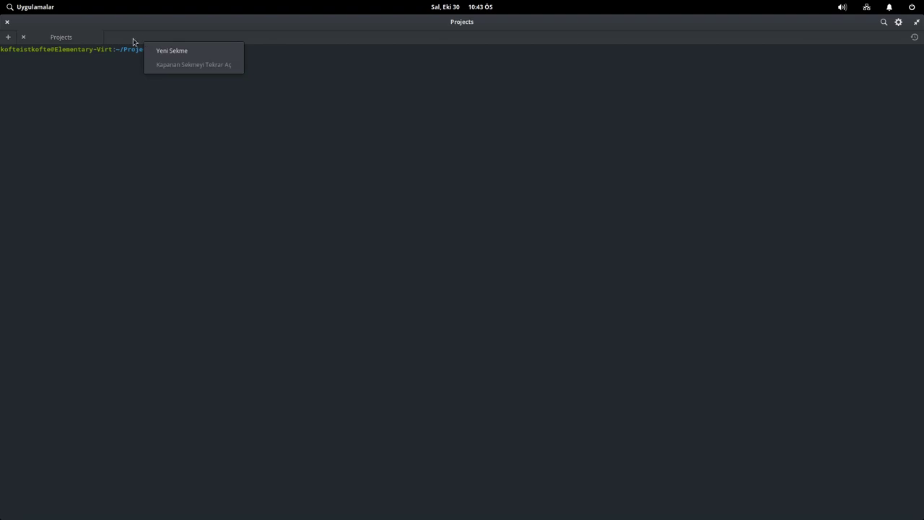
pyautogui.click(143, 85)
pyautogui.click(226, 108)
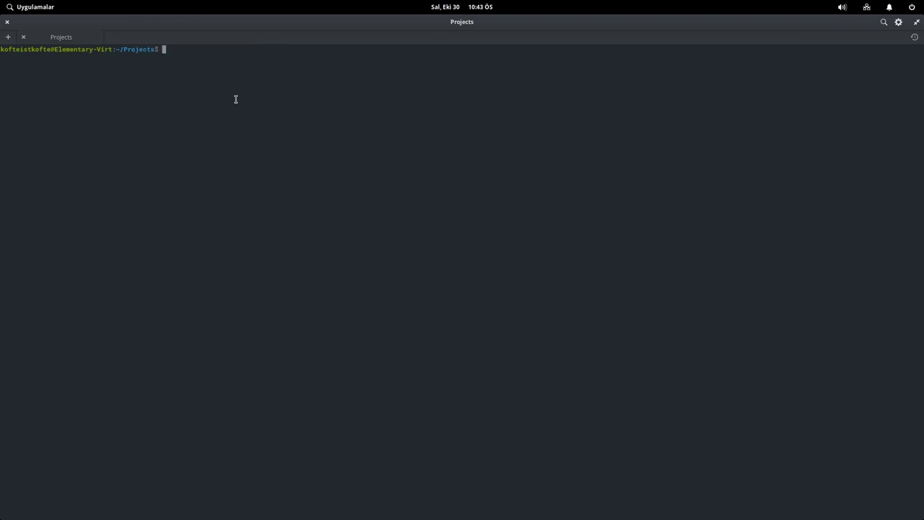
pyautogui.click(23, 37)
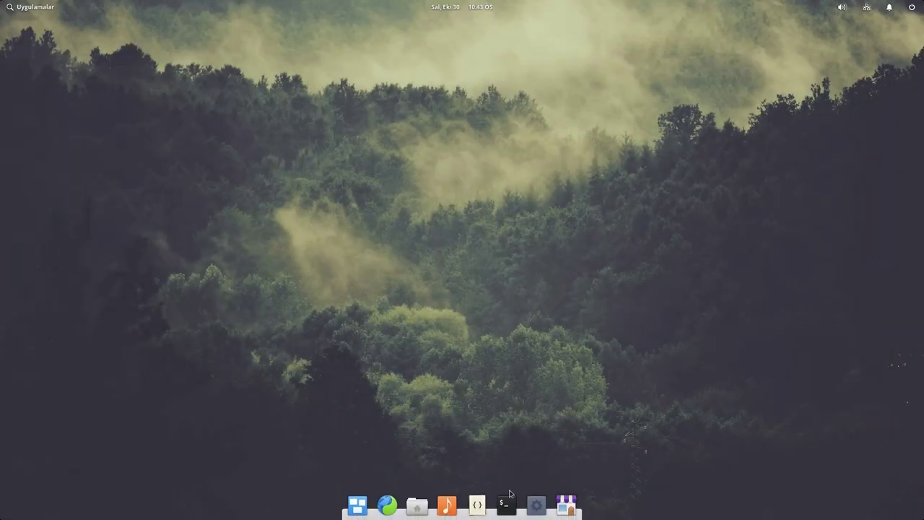
# - Launch Code maximised and open manage.py in a new tab
pyautogui.click(477, 504)
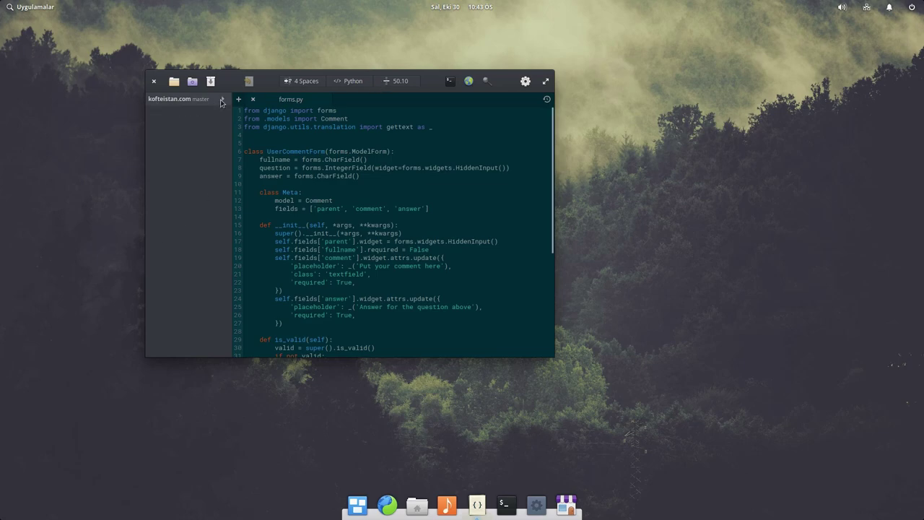
pyautogui.doubleClick(433, 82)
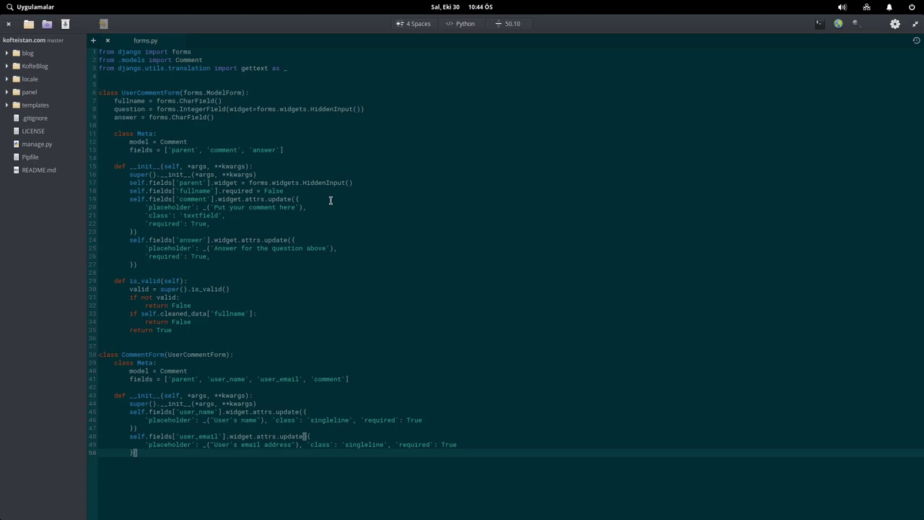
pyautogui.click(373, 223)
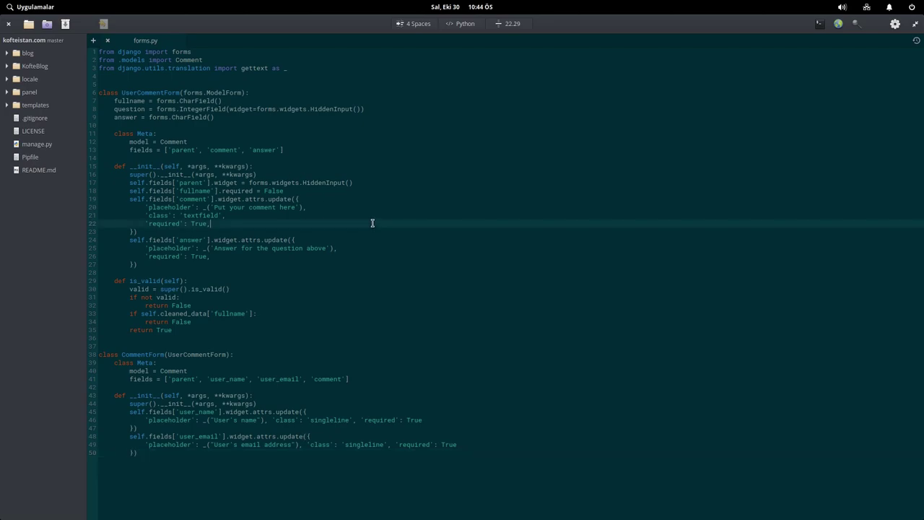
pyautogui.click(152, 101)
pyautogui.click(39, 145)
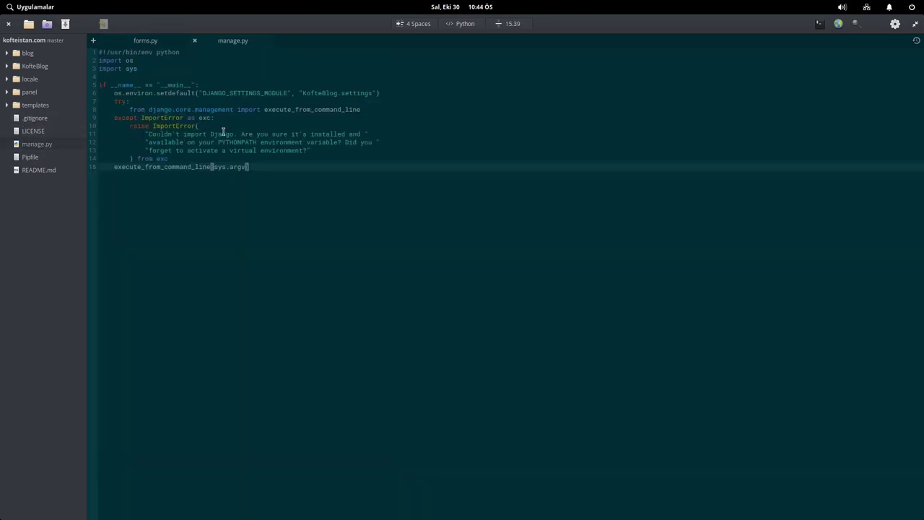
# - Open templates/base.html and switch its highlighting language to Django Şablonu
pyautogui.click(30, 92)
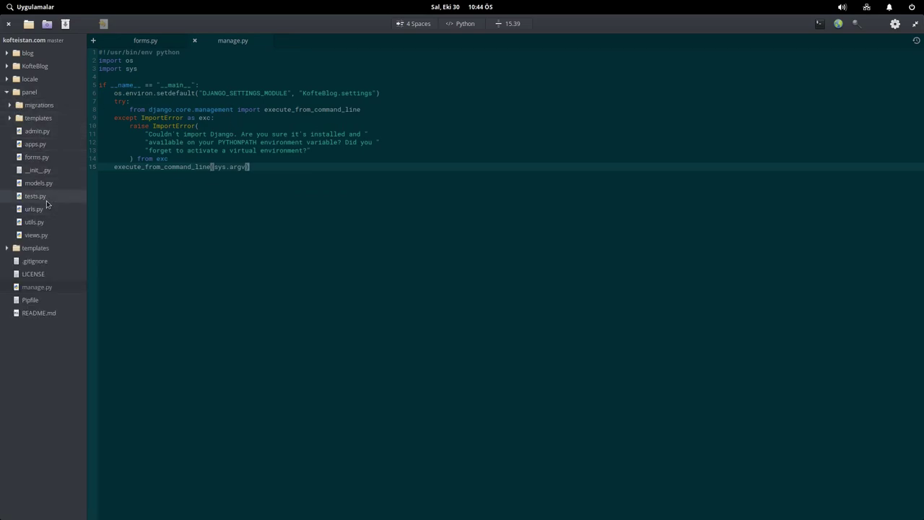
pyautogui.click(40, 249)
pyautogui.click(42, 299)
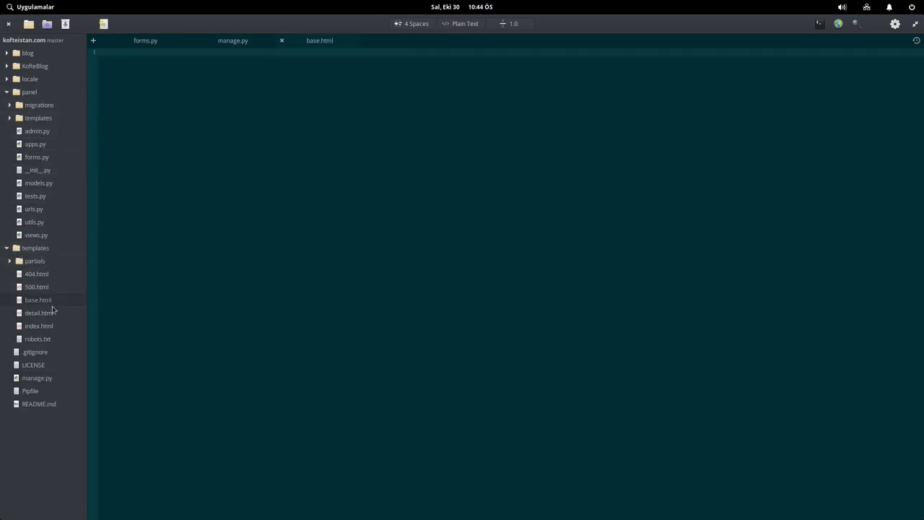
pyautogui.click(457, 26)
pyautogui.write('djan')
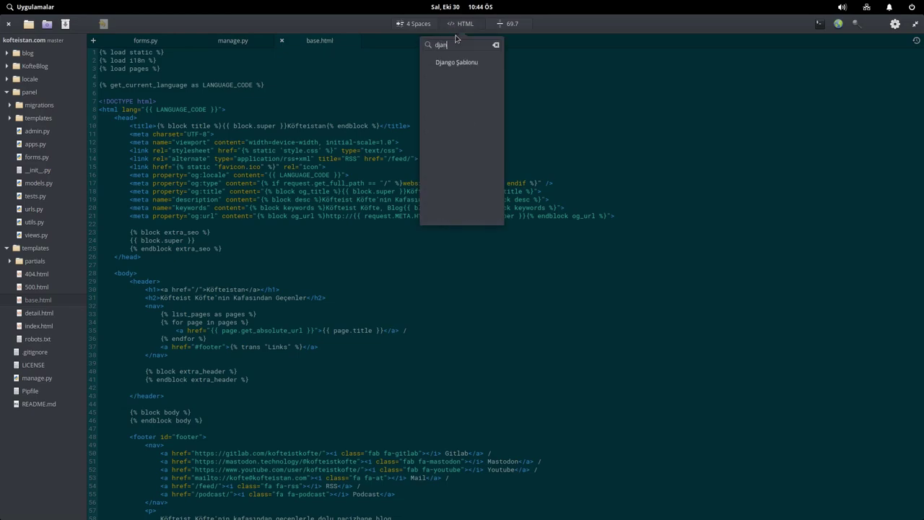
pyautogui.click(455, 63)
pyautogui.click(695, 193)
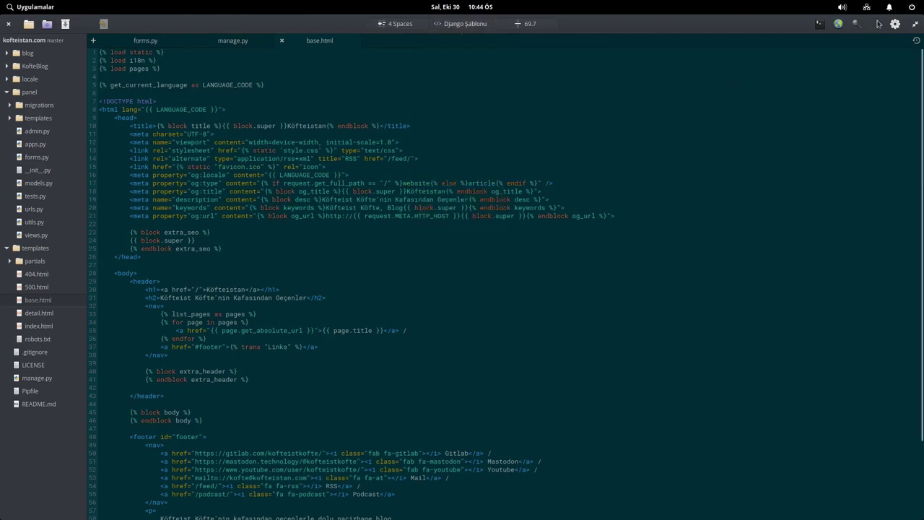
# - Show the integrated terminal below the code, resize it, then hide it again
pyautogui.click(819, 25)
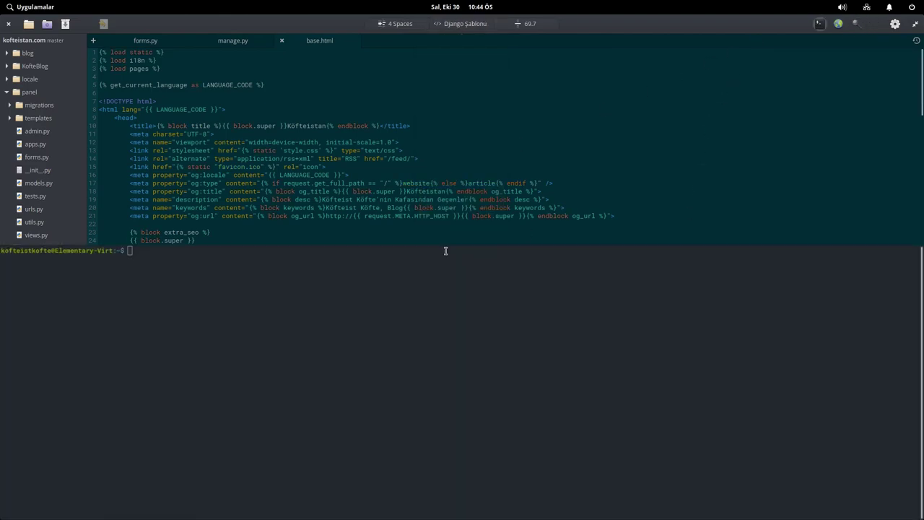
pyautogui.moveTo(446, 245); pyautogui.dragTo(458, 348)
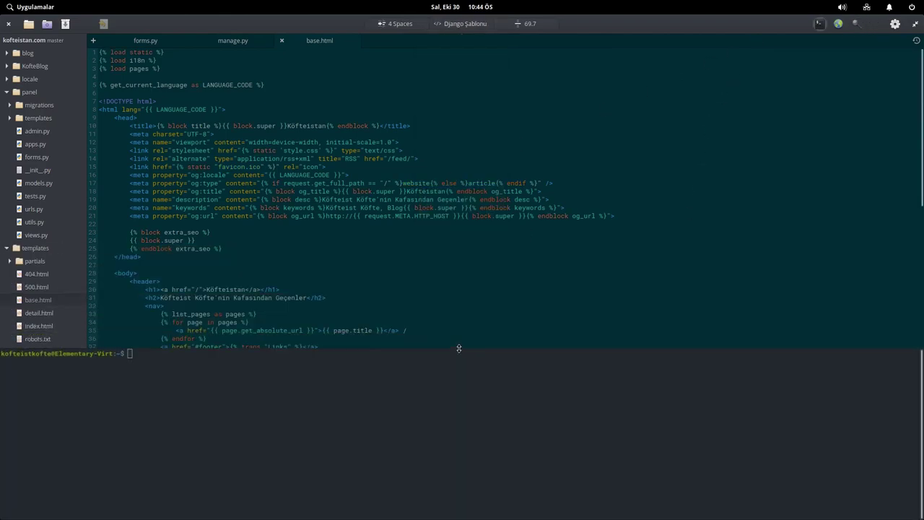
pyautogui.click(819, 25)
# - Show and widen the live web preview of base.html, then hide it
pyautogui.click(838, 24)
pyautogui.moveTo(829, 81); pyautogui.dragTo(553, 144)
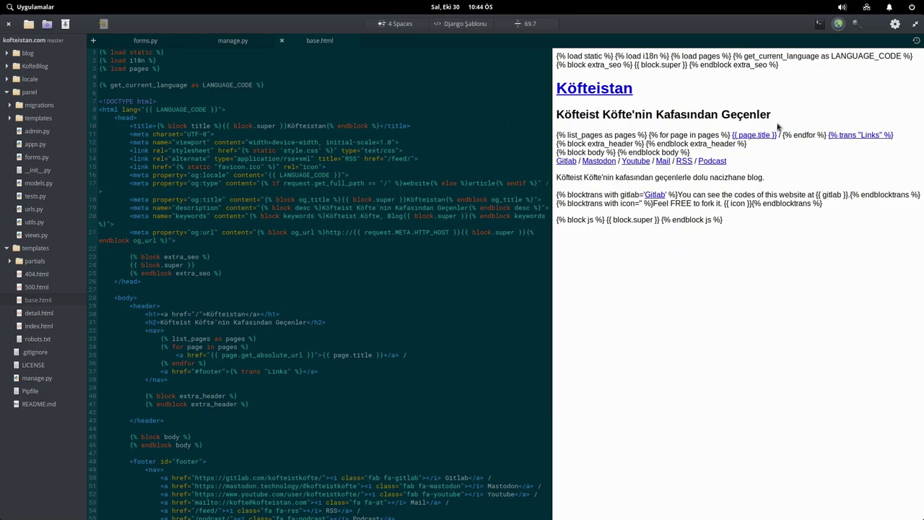
pyautogui.click(838, 26)
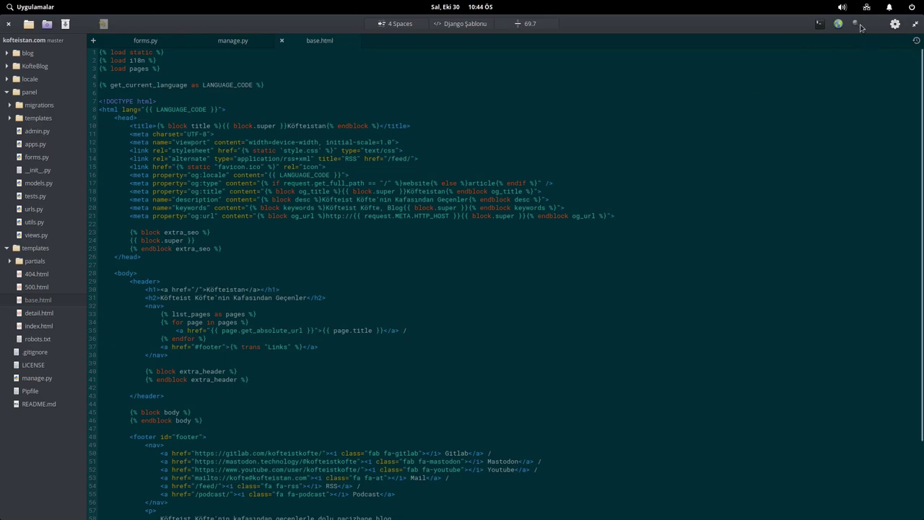
pyautogui.click(527, 29)
pyautogui.click(526, 154)
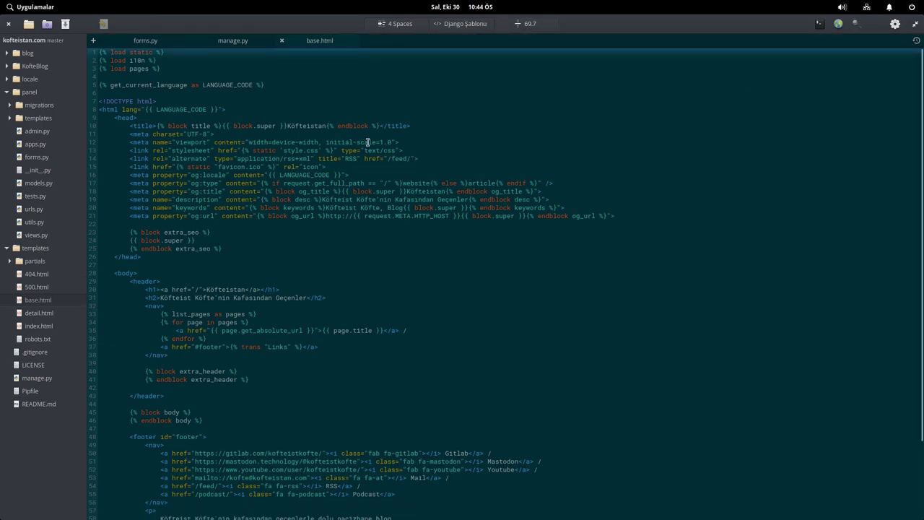
# - Scroll through the Eklentiler plugin list in Code's preferences, then close them
pyautogui.click(895, 24)
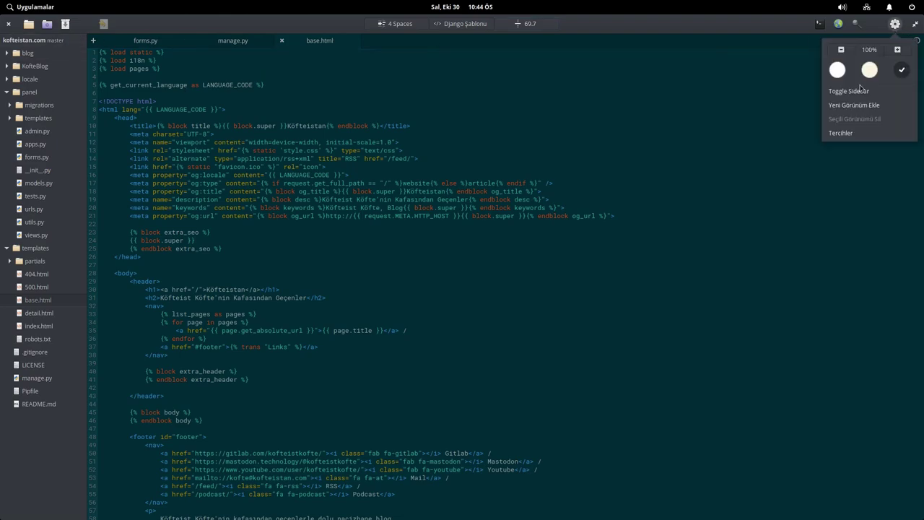
pyautogui.click(851, 134)
pyautogui.click(498, 193)
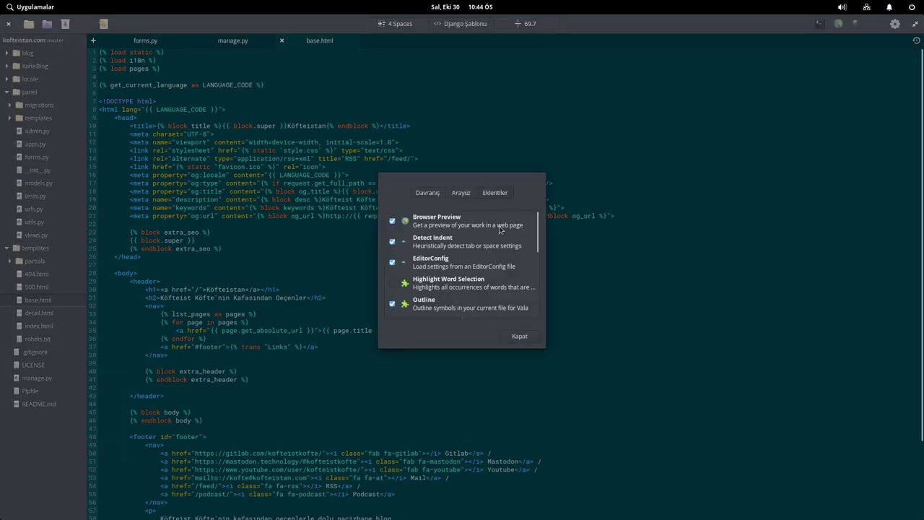
pyautogui.scroll(-2, 464, 246)
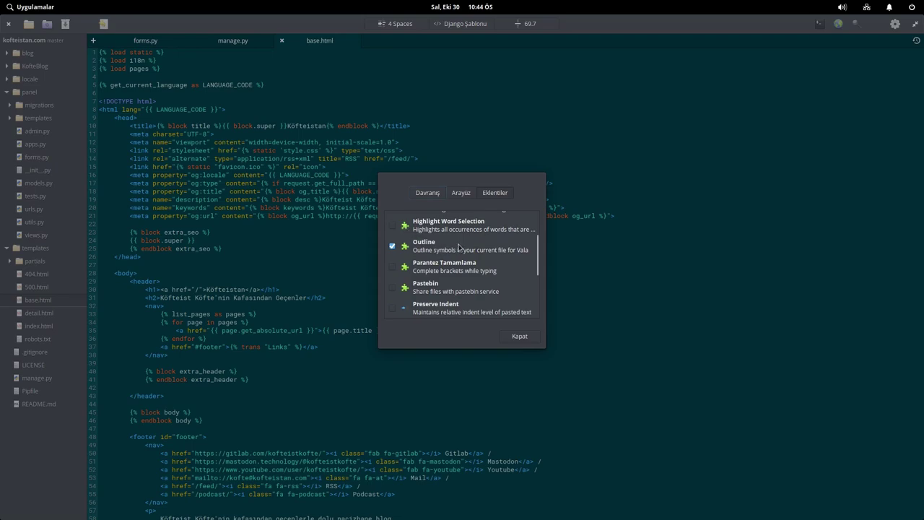
pyautogui.scroll(-3, 459, 248)
pyautogui.click(520, 336)
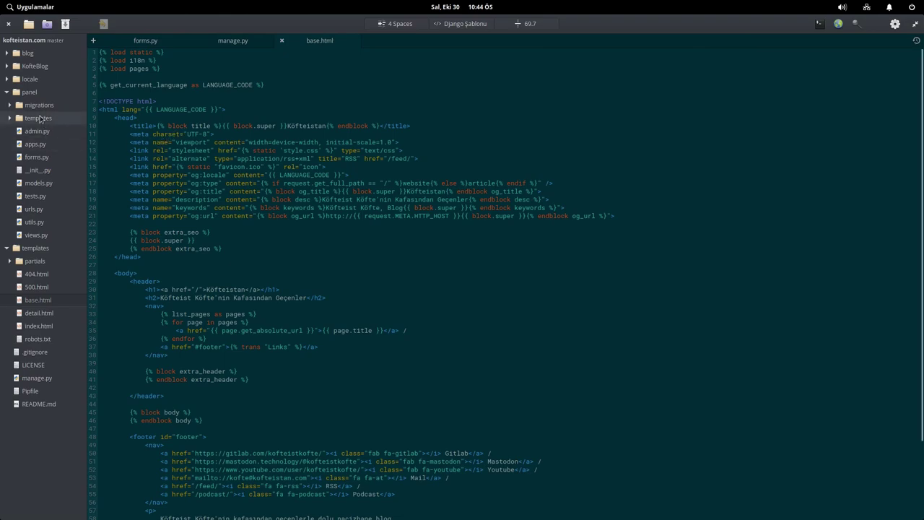
# - Collapse the panel folder, place the caret on lines 34 and 30, then close Code
pyautogui.click(6, 92)
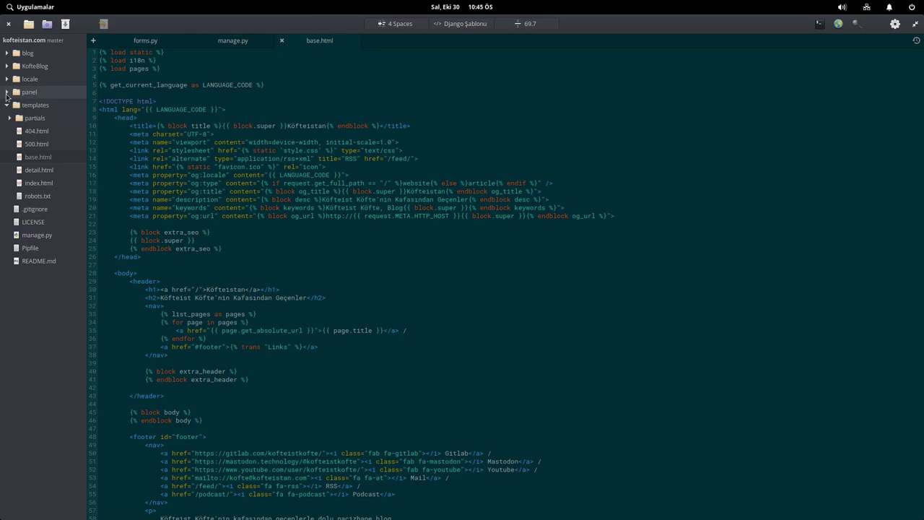
pyautogui.click(358, 321)
pyautogui.click(264, 287)
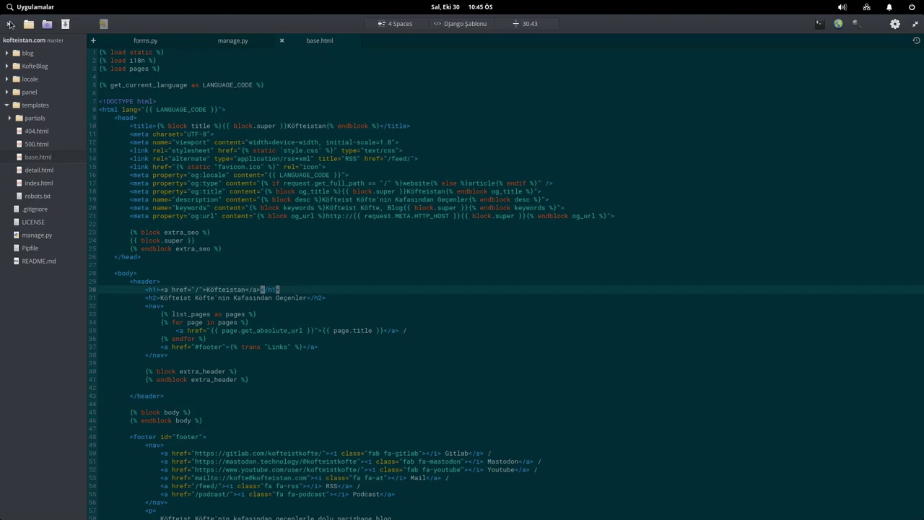
pyautogui.click(10, 24)
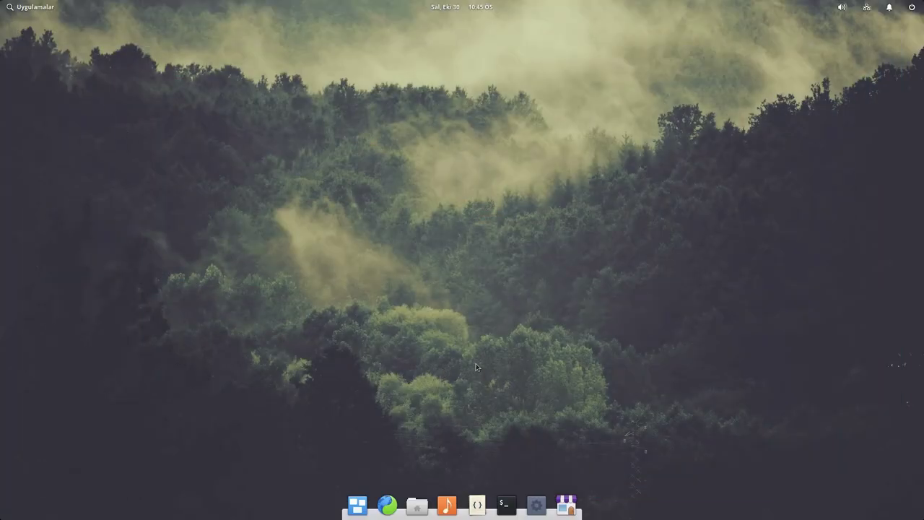
# - Try the canyon, waves and mountain wallpapers, then set the green fern photo as wallpaper
pyautogui.click(537, 505)
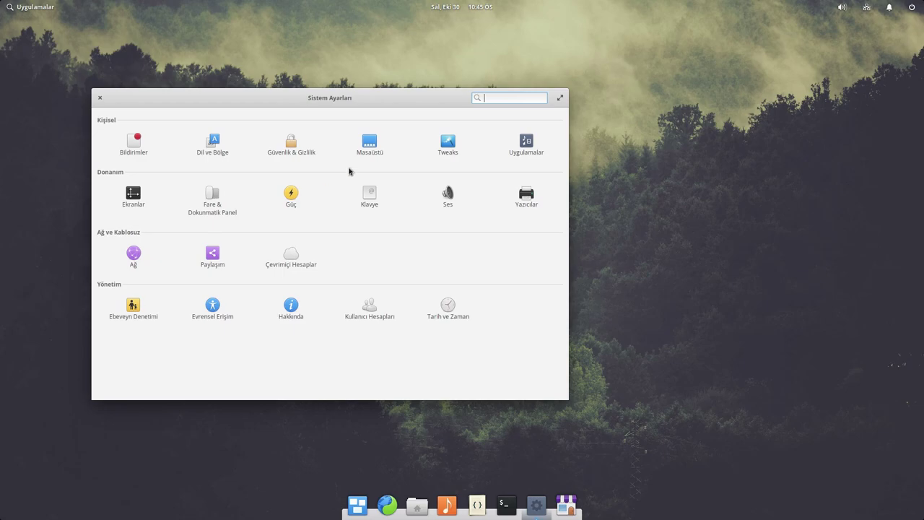
pyautogui.click(371, 147)
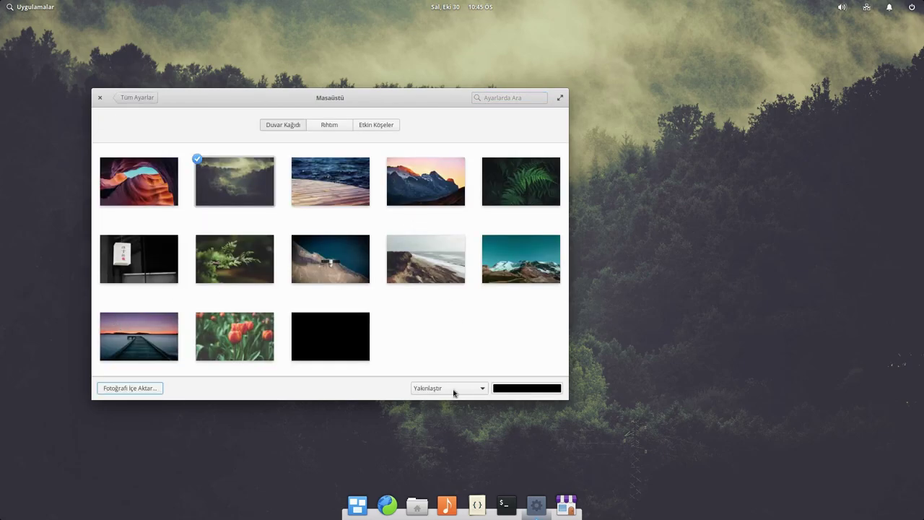
pyautogui.click(132, 174)
pyautogui.click(351, 185)
pyautogui.click(433, 187)
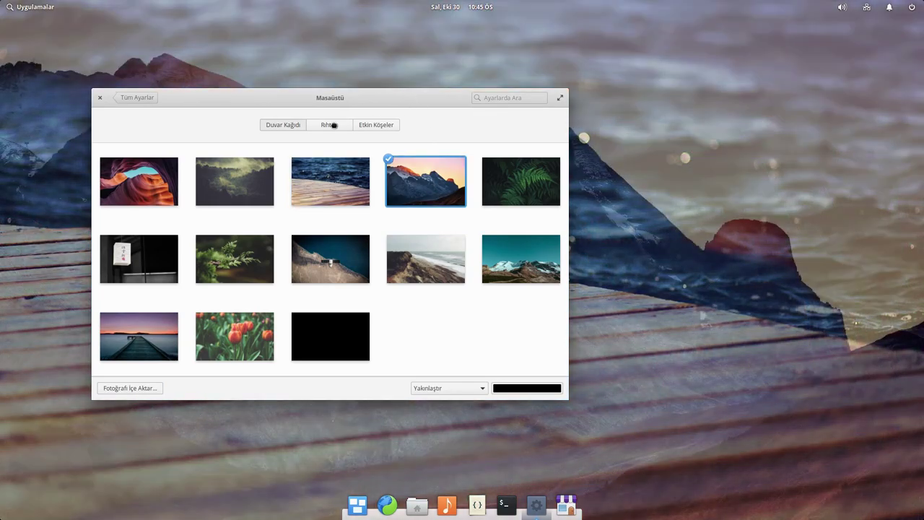
pyautogui.moveTo(366, 124); pyautogui.dragTo(275, 155)
pyautogui.click(444, 189)
pyautogui.moveTo(361, 127); pyautogui.dragTo(530, 83)
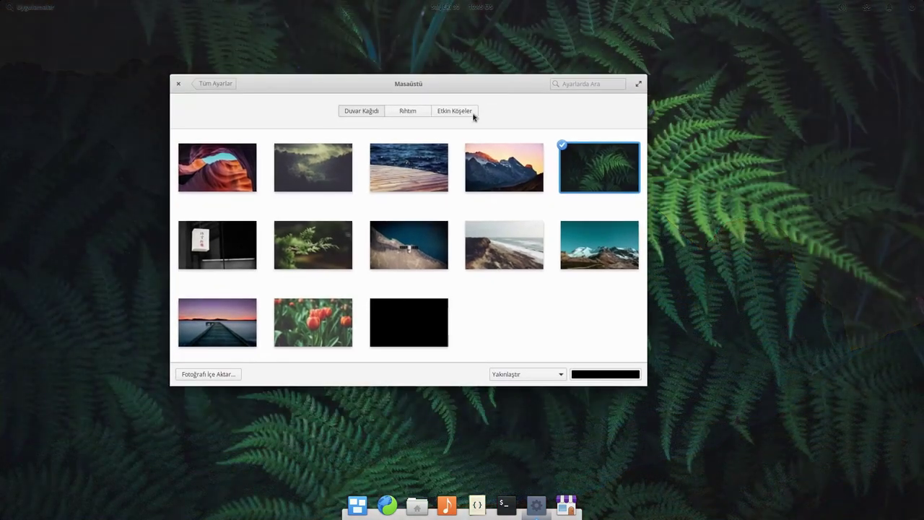
pyautogui.click(409, 112)
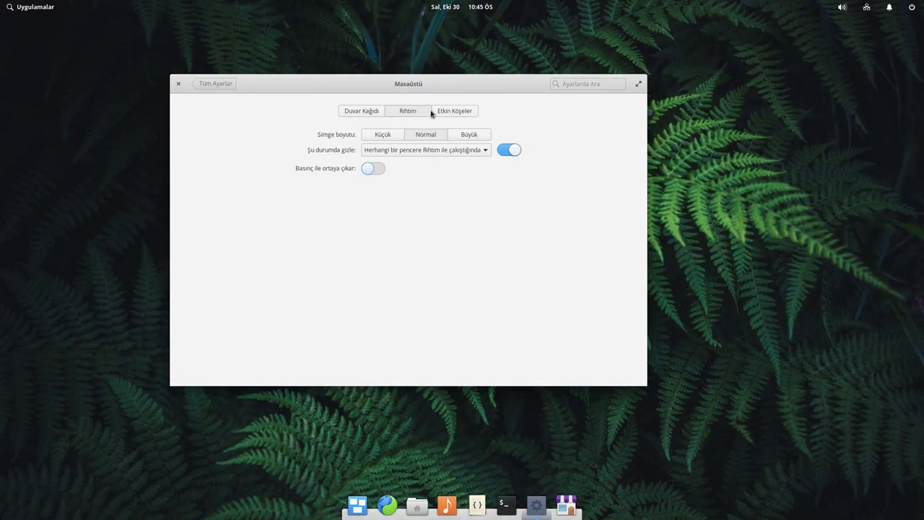
# - Make the dock icons Büyük and, after trying each hide option, hide the dock when any window overlaps
pyautogui.click(476, 134)
pyautogui.click(464, 151)
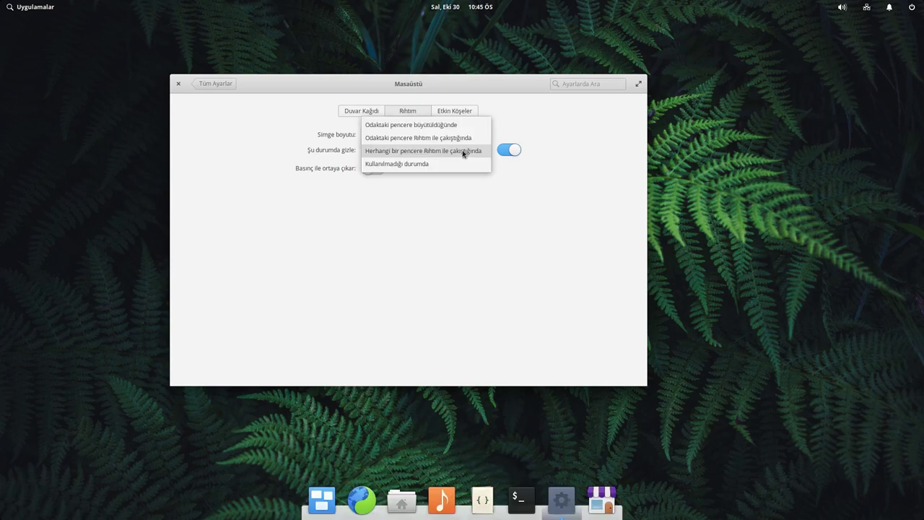
pyautogui.click(411, 138)
pyautogui.click(450, 155)
pyautogui.click(440, 165)
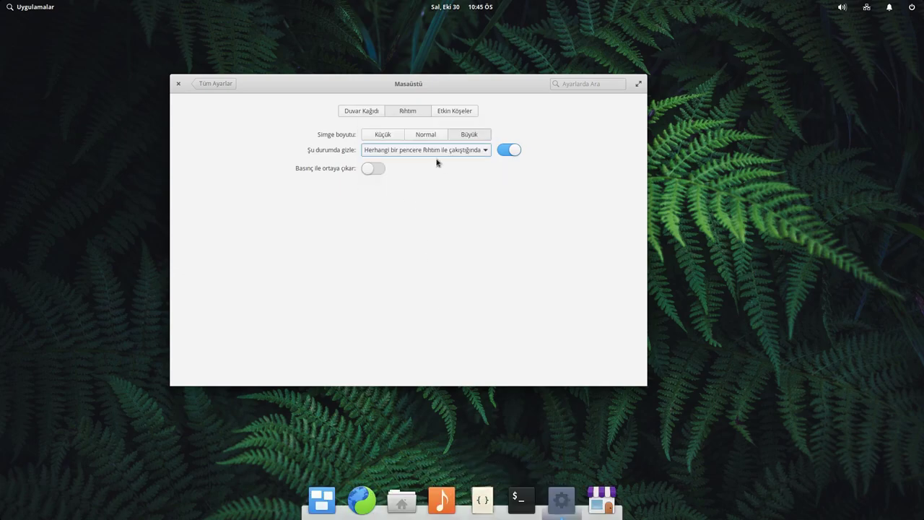
pyautogui.click(436, 150)
pyautogui.click(424, 127)
pyautogui.click(439, 150)
pyautogui.click(431, 189)
pyautogui.click(437, 150)
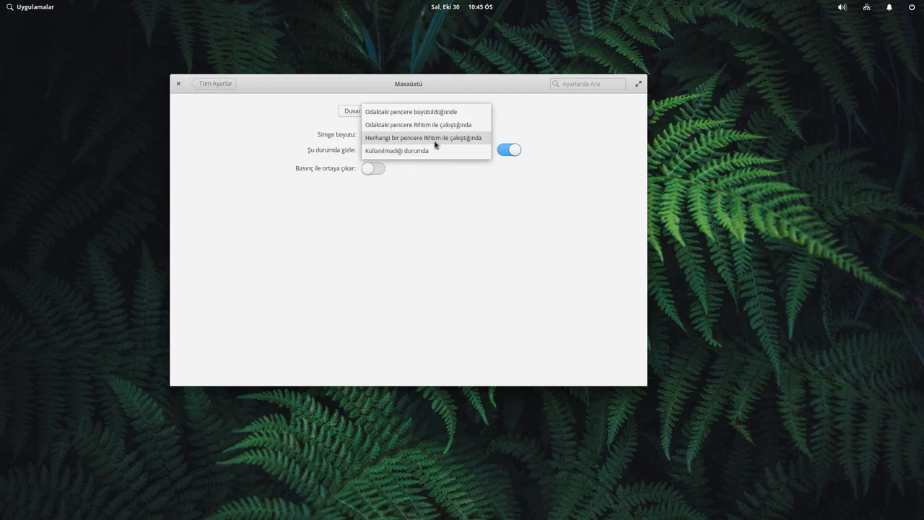
pyautogui.click(438, 141)
# - Toggle dock auto-hiding off and back on, and try pressure reveal before disabling it
pyautogui.click(510, 150)
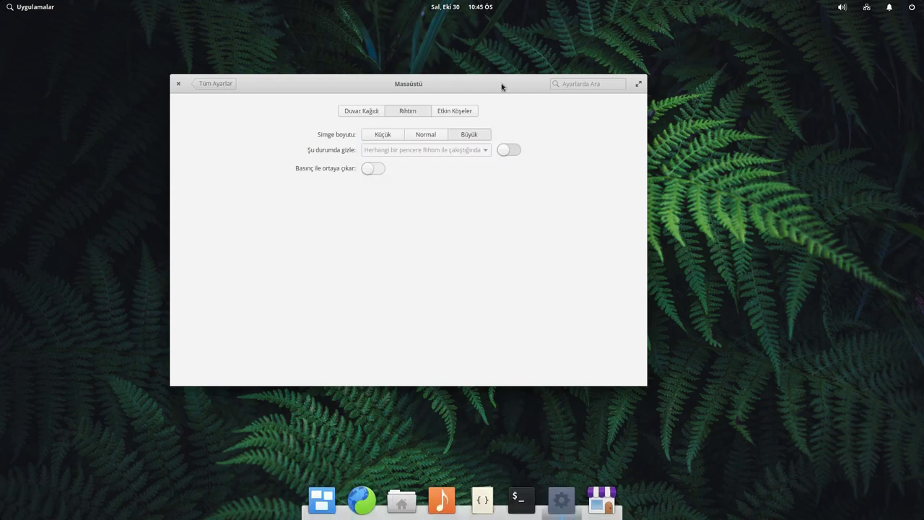
pyautogui.doubleClick(501, 83)
pyautogui.doubleClick(637, 28)
pyautogui.doubleClick(471, 86)
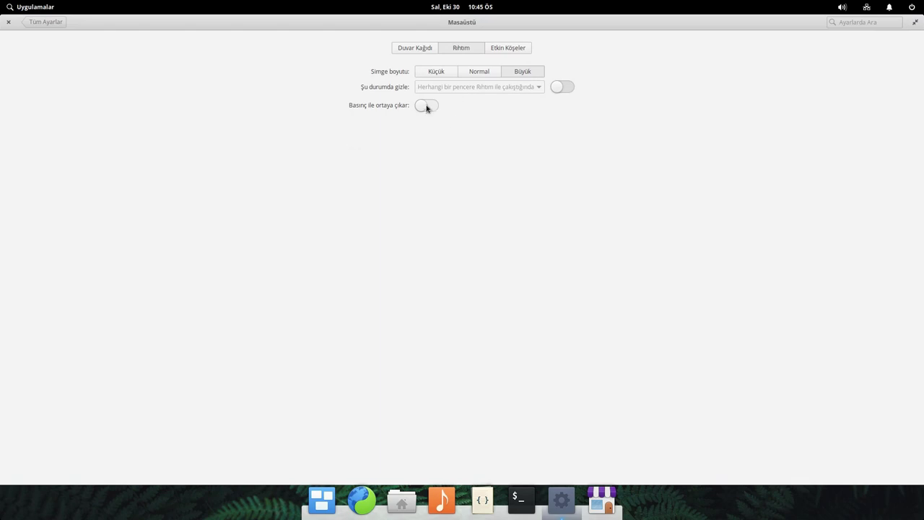
pyautogui.click(570, 89)
pyautogui.click(420, 107)
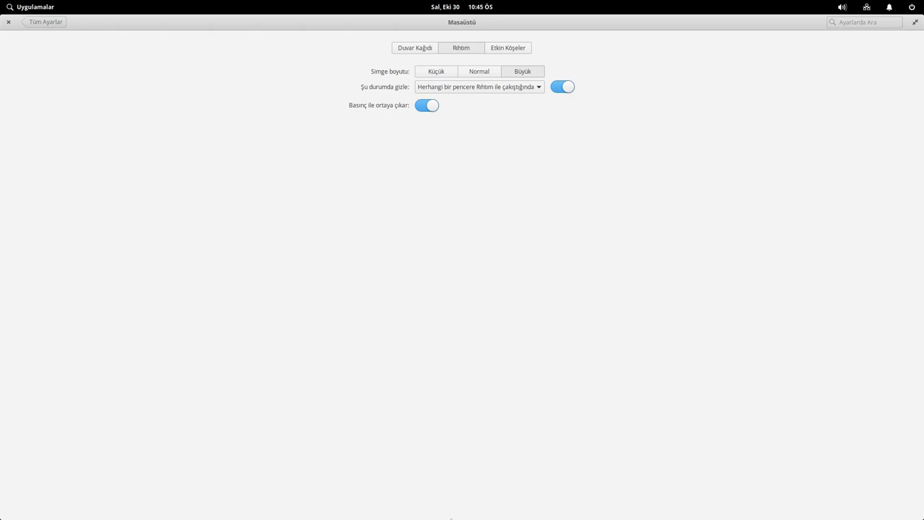
pyautogui.click(426, 105)
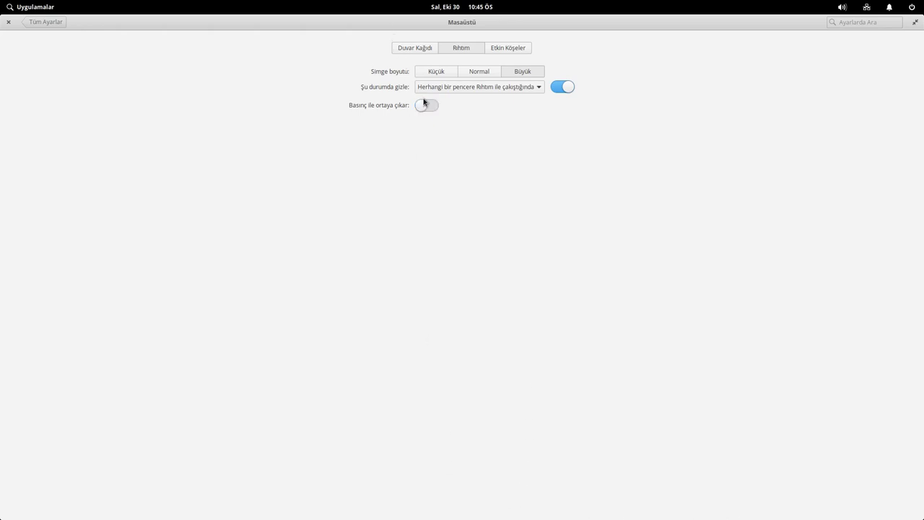
pyautogui.click(494, 52)
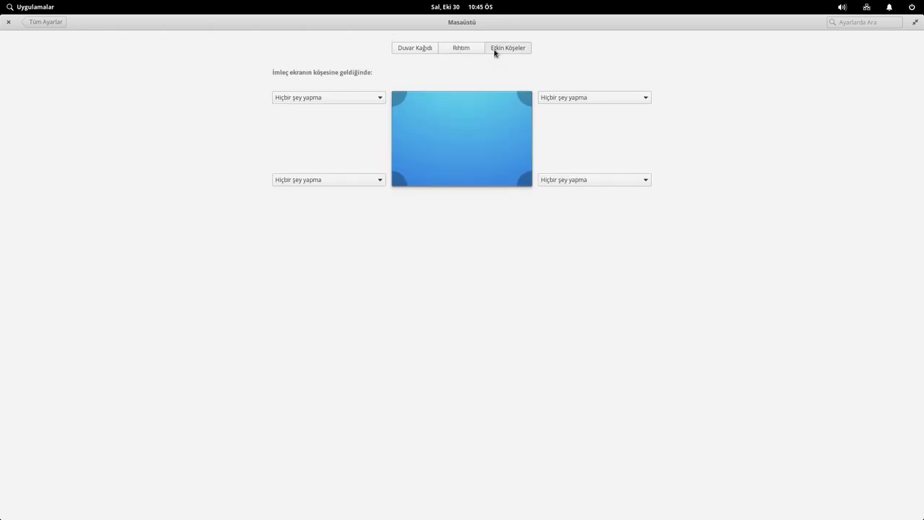
# - Test the top-left hot corner as Çoklu Görev Görünümü, then reset it to Hiçbir şey yapma
pyautogui.click(350, 102)
pyautogui.click(348, 113)
pyautogui.moveTo(1, 2)
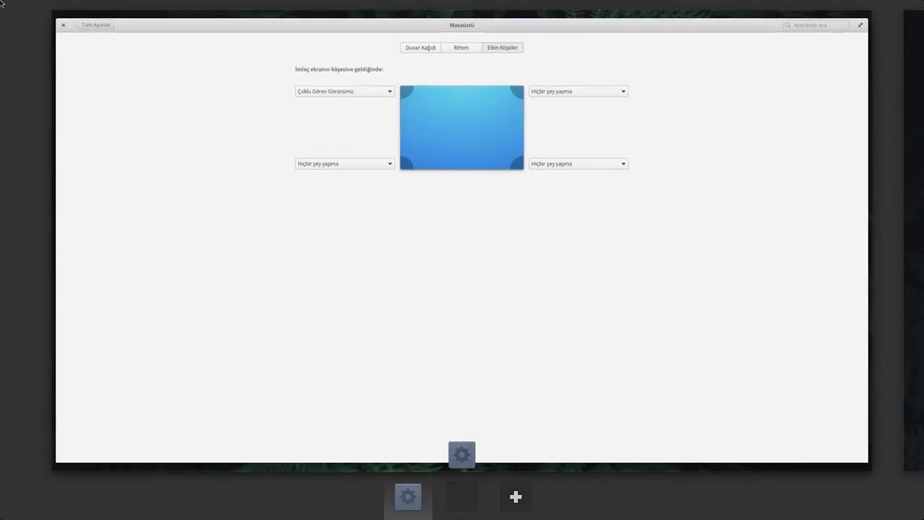
pyautogui.click(349, 96)
pyautogui.click(336, 85)
# - View the Uygulamalar default apps and Başlangıç startup list, then return to all settings
pyautogui.click(47, 24)
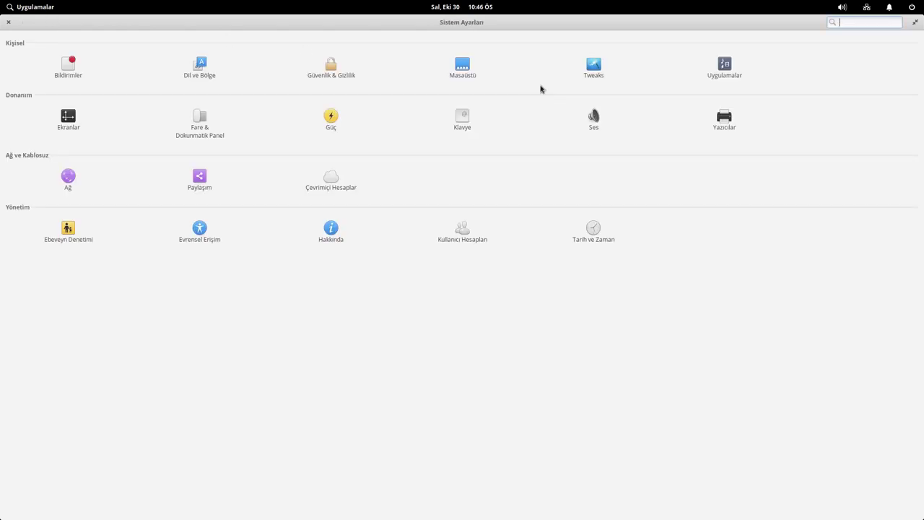
pyautogui.click(725, 64)
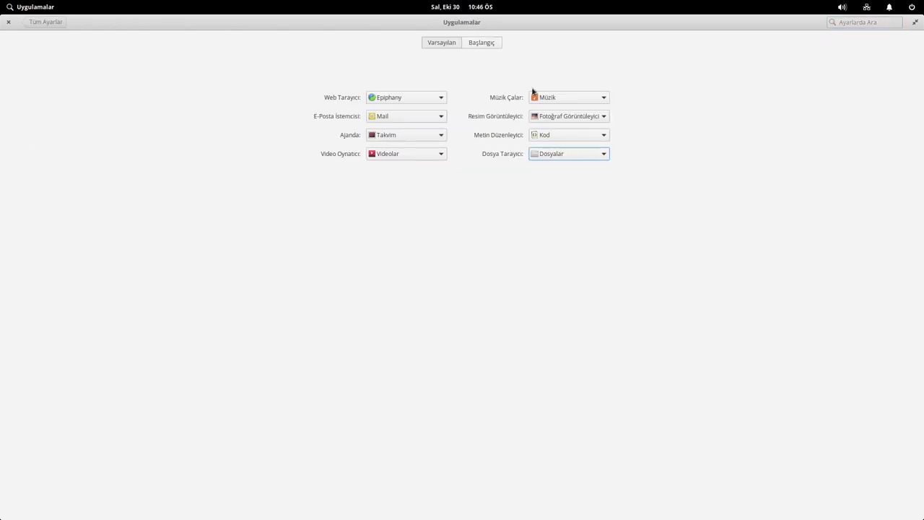
pyautogui.click(482, 44)
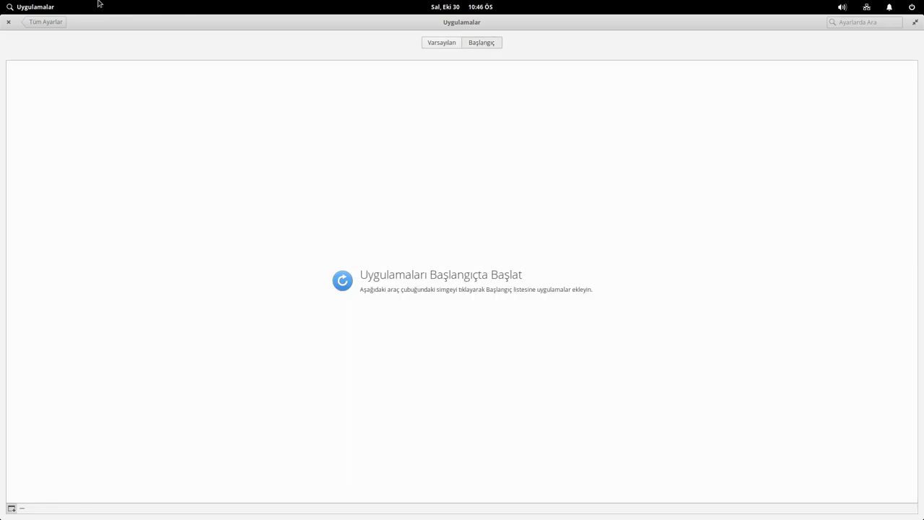
pyautogui.click(45, 23)
# - Browse notification settings for Mail, Müzik, Takvim, Uygulama Merkezi, Uçbirim, other apps and Arşiv Yöneticisi
pyautogui.click(57, 68)
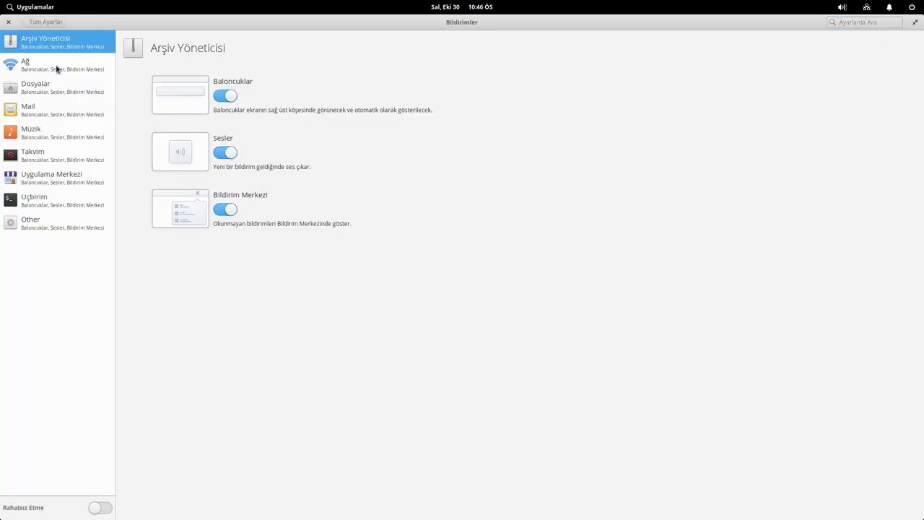
pyautogui.moveTo(536, 25); pyautogui.dragTo(486, 69)
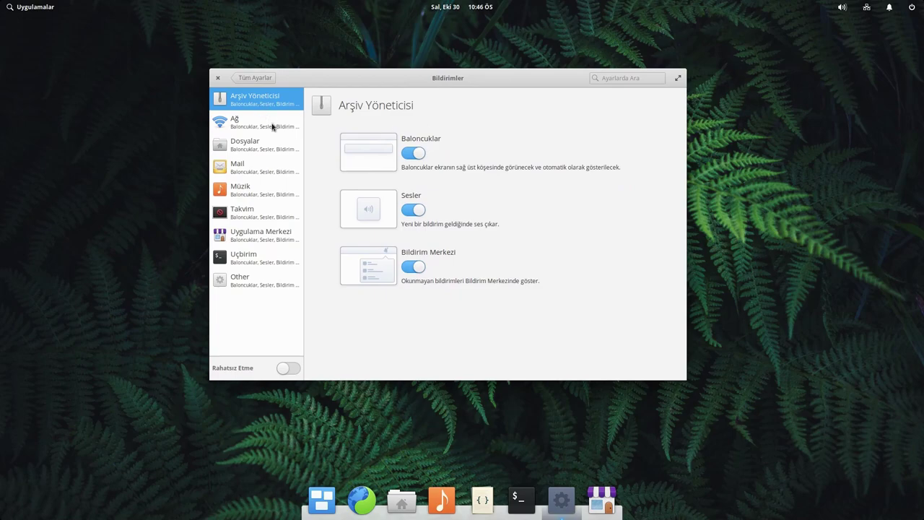
pyautogui.click(257, 170)
pyautogui.click(254, 190)
pyautogui.click(257, 214)
pyautogui.click(257, 235)
pyautogui.click(251, 258)
pyautogui.click(245, 285)
pyautogui.click(241, 106)
pyautogui.click(260, 80)
# - Set the dock icons back to normal size in Masaüstü's Rıhtım options
pyautogui.click(498, 124)
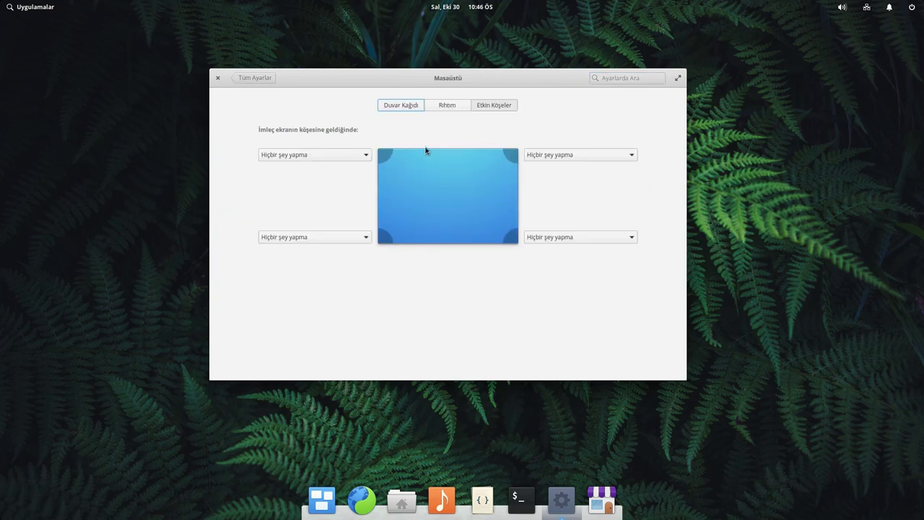
pyautogui.click(452, 107)
pyautogui.click(462, 128)
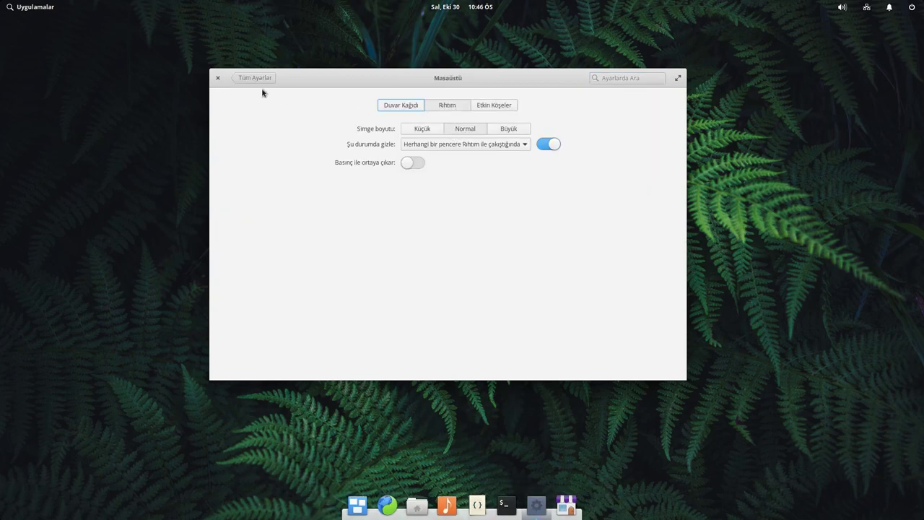
pyautogui.click(257, 78)
# - Revisit the notification settings and peek at the notifications panel
pyautogui.click(253, 121)
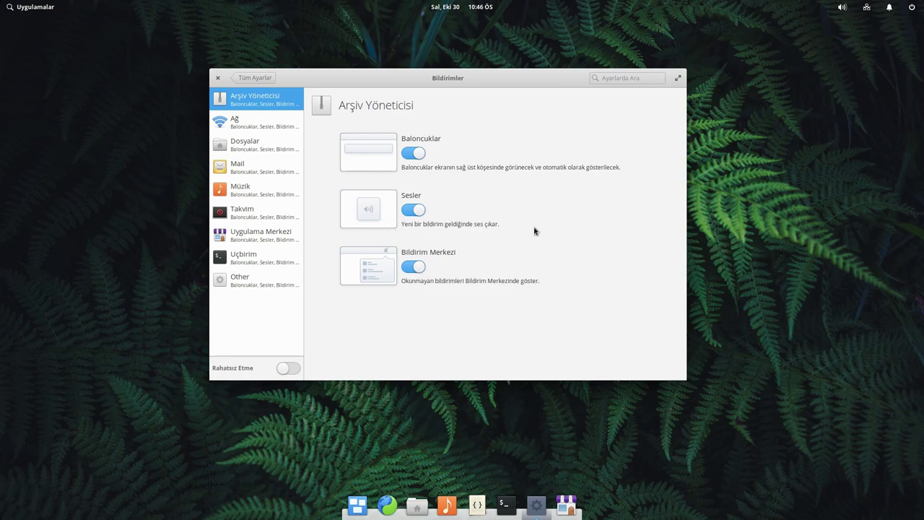
pyautogui.scroll(3, 844, 7)
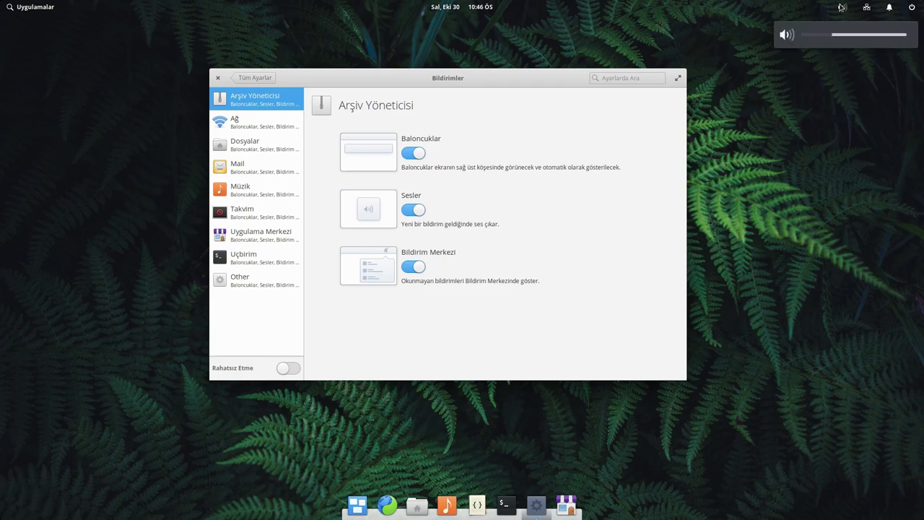
pyautogui.scroll(2, 842, 7)
pyautogui.click(890, 7)
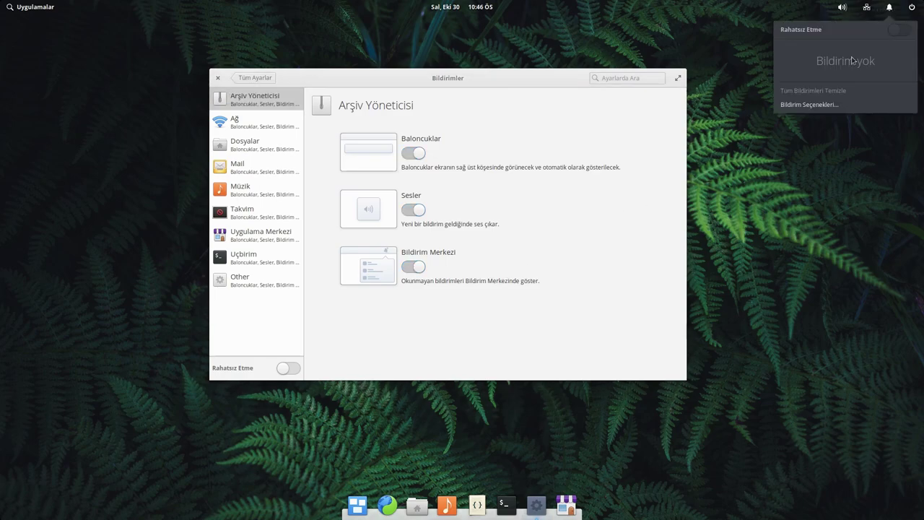
pyautogui.click(434, 336)
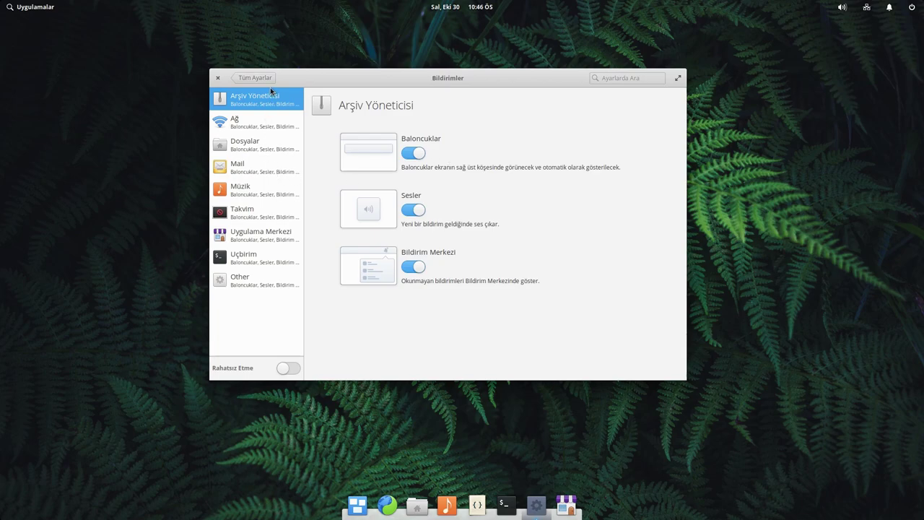
pyautogui.click(249, 79)
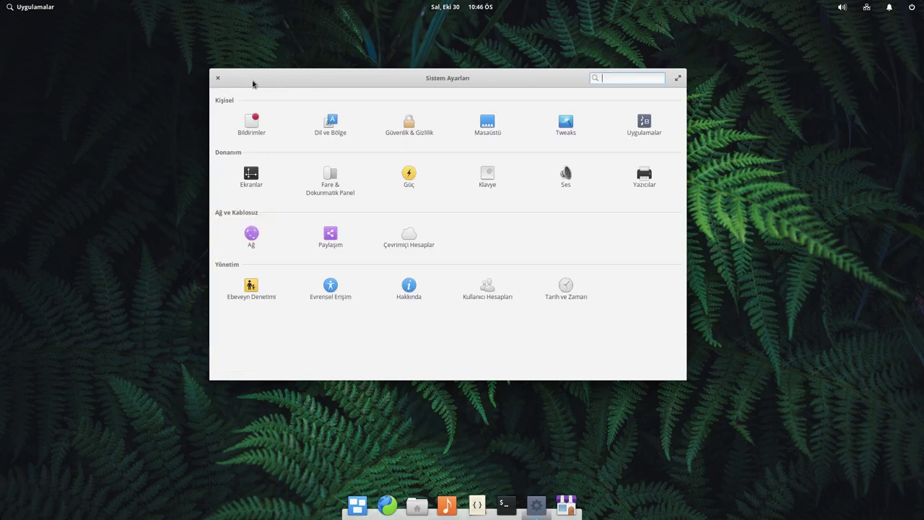
# - Turn Do Not Disturb on and back off from the notifications panel
pyautogui.click(890, 11)
pyautogui.click(898, 33)
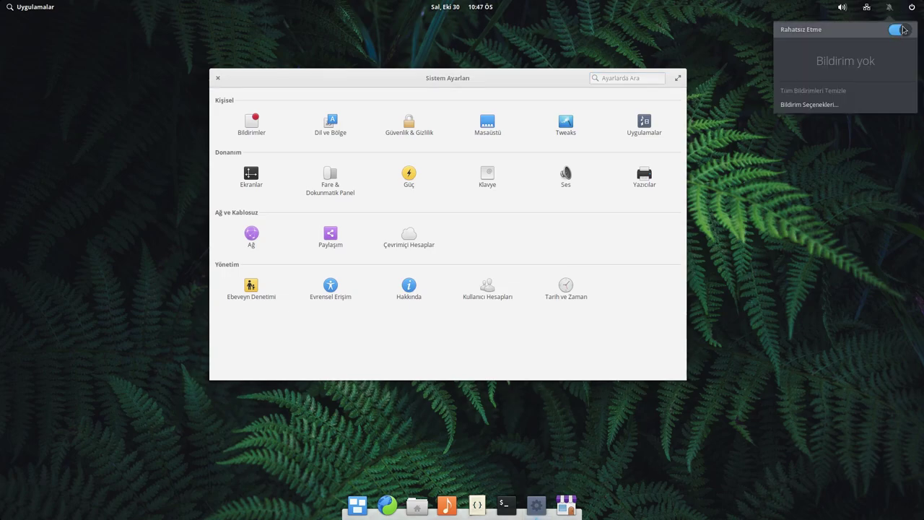
pyautogui.click(901, 30)
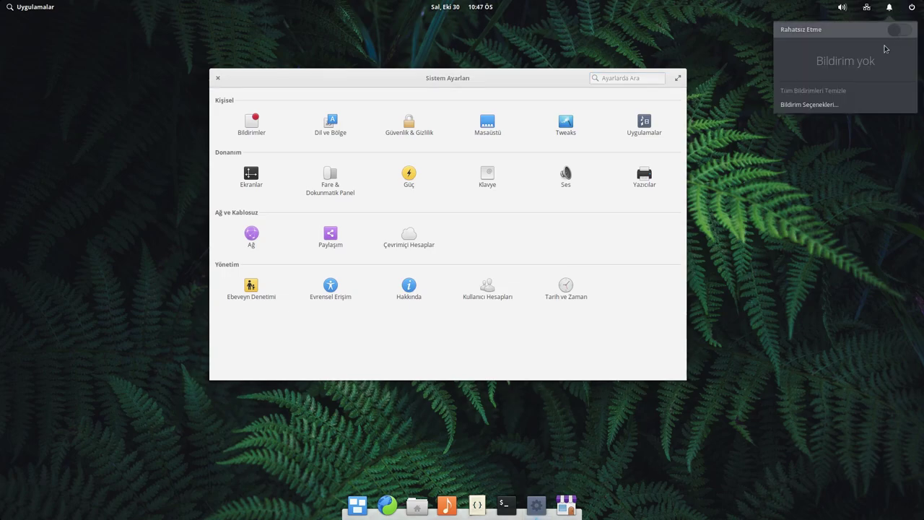
pyautogui.click(329, 127)
pyautogui.click(329, 125)
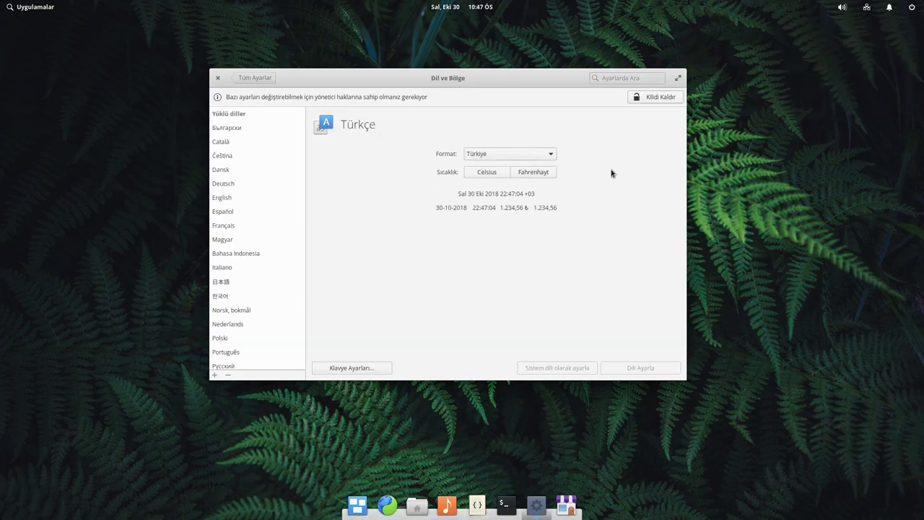
# - Browse the Klavye settings' Kısayollar and Davranış pages, then go to Güvenlik & Gizlilik
pyautogui.click(363, 367)
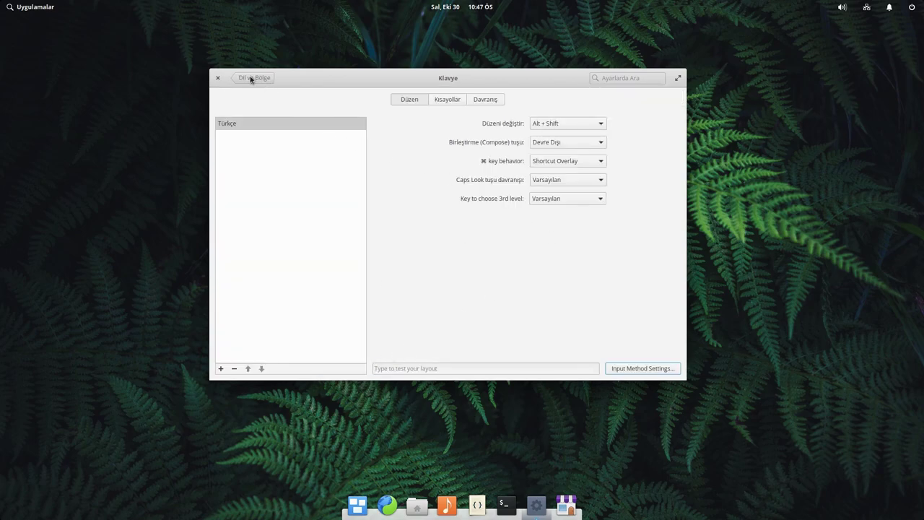
pyautogui.click(250, 77)
pyautogui.click(375, 368)
pyautogui.click(446, 98)
pyautogui.click(494, 99)
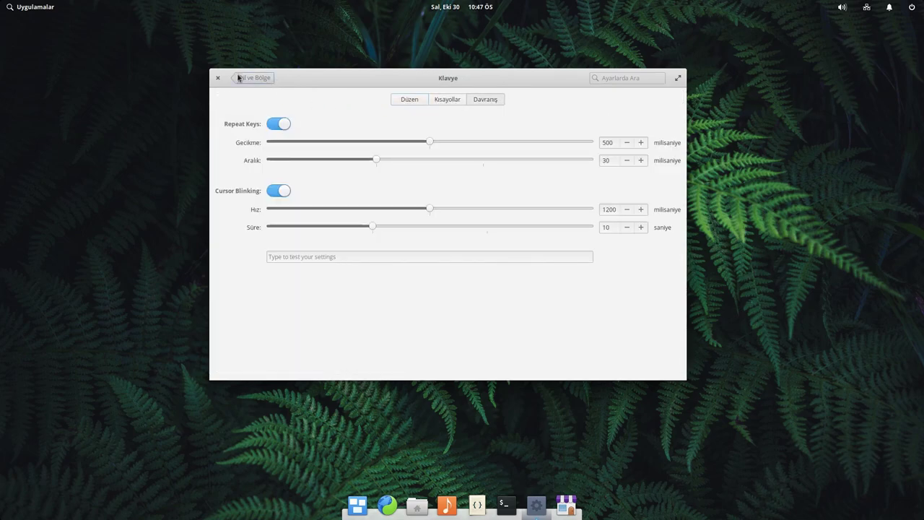
pyautogui.click(249, 78)
pyautogui.click(244, 79)
pyautogui.click(411, 121)
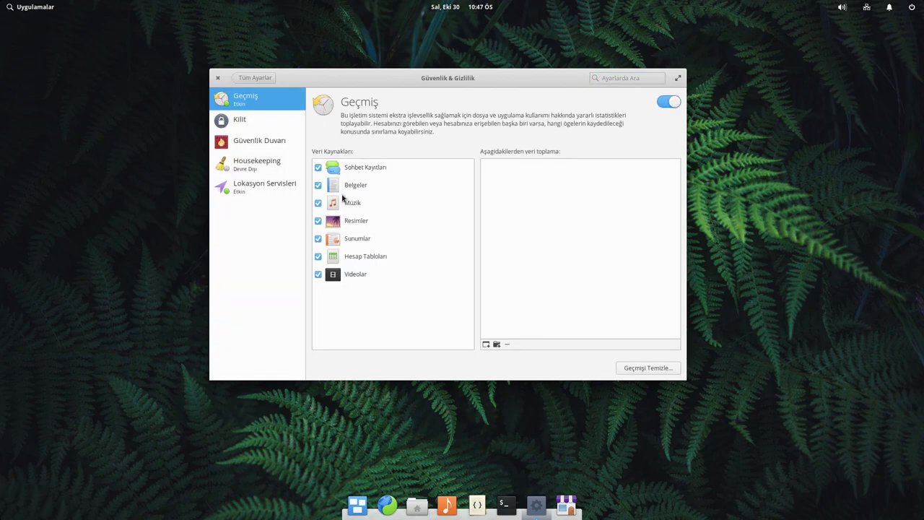
# - Review the Kilit, Güvenlik Duvarı, Housekeeping trash and Lokasyon Servisleri privacy pages
pyautogui.click(362, 172)
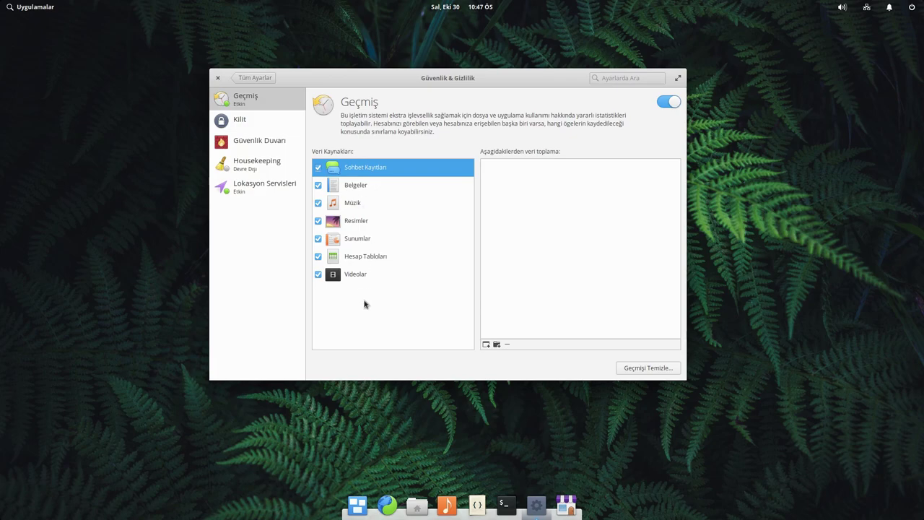
pyautogui.click(267, 129)
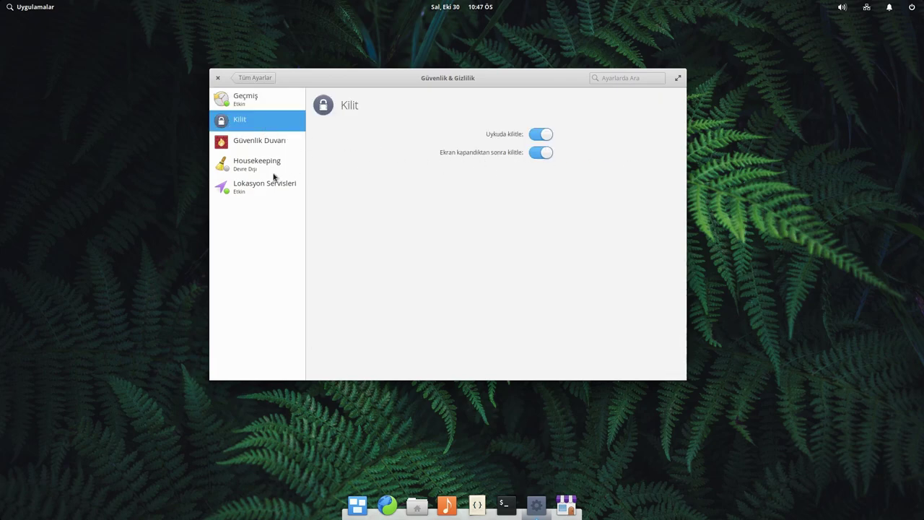
pyautogui.click(260, 143)
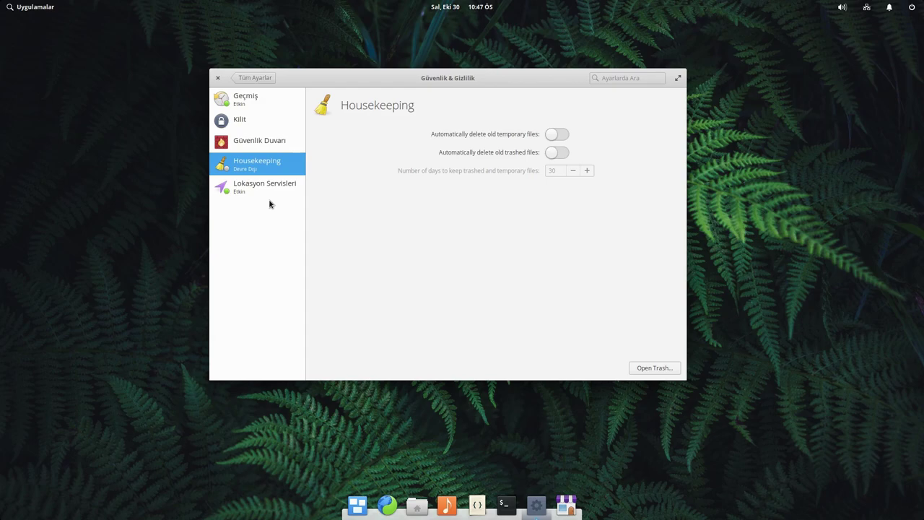
pyautogui.click(666, 369)
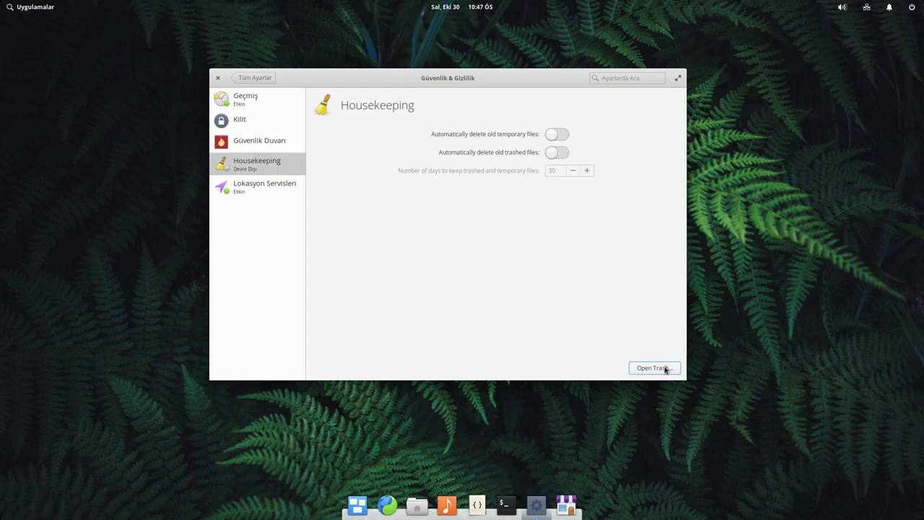
pyautogui.click(282, 64)
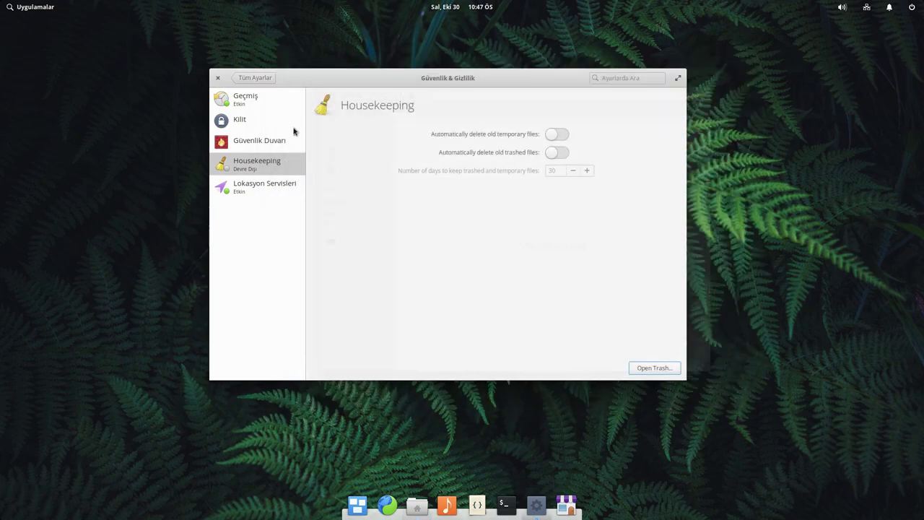
pyautogui.click(253, 190)
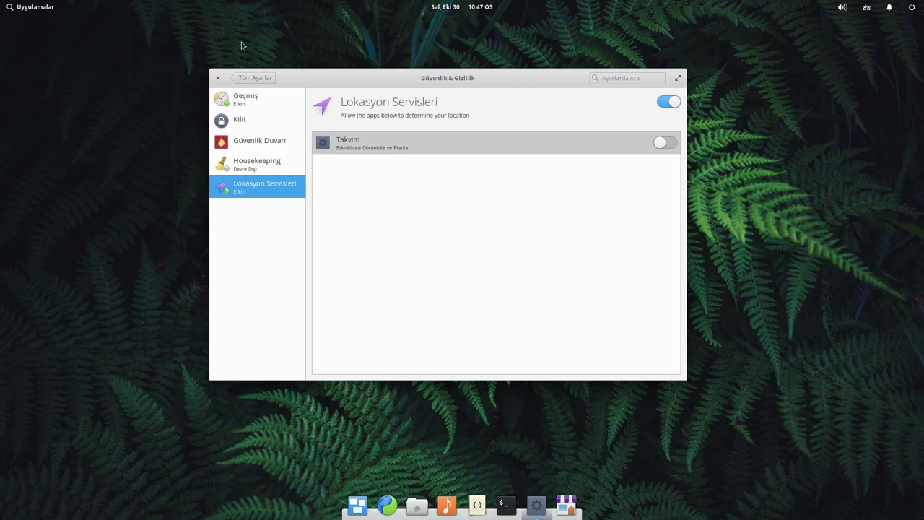
pyautogui.click(249, 78)
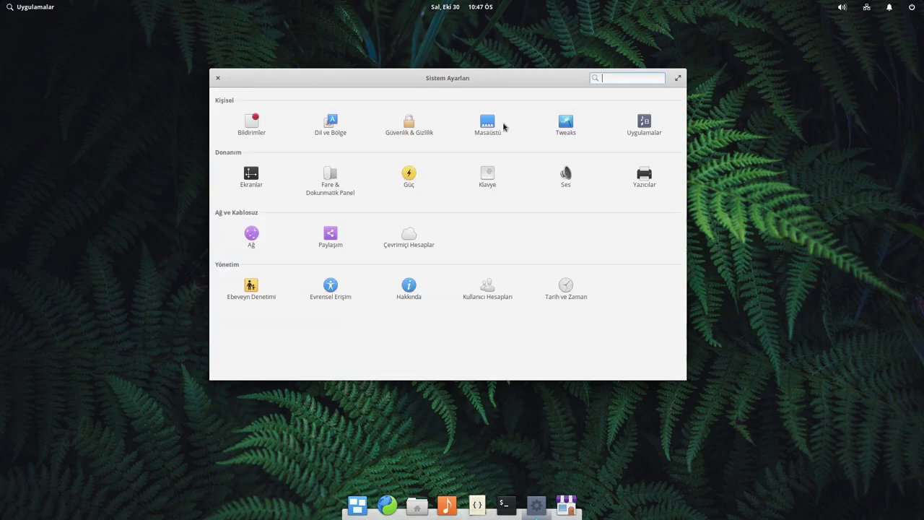
# - Glance at the Masaüstü wallpaper choices and the Uygulamalar settings
pyautogui.click(482, 127)
pyautogui.click(394, 104)
pyautogui.click(238, 77)
pyautogui.click(641, 126)
pyautogui.click(268, 80)
# - In Ekranlar, check the VBX display's Döndürme and scaling choices, keeping scaling Automatic
pyautogui.click(252, 174)
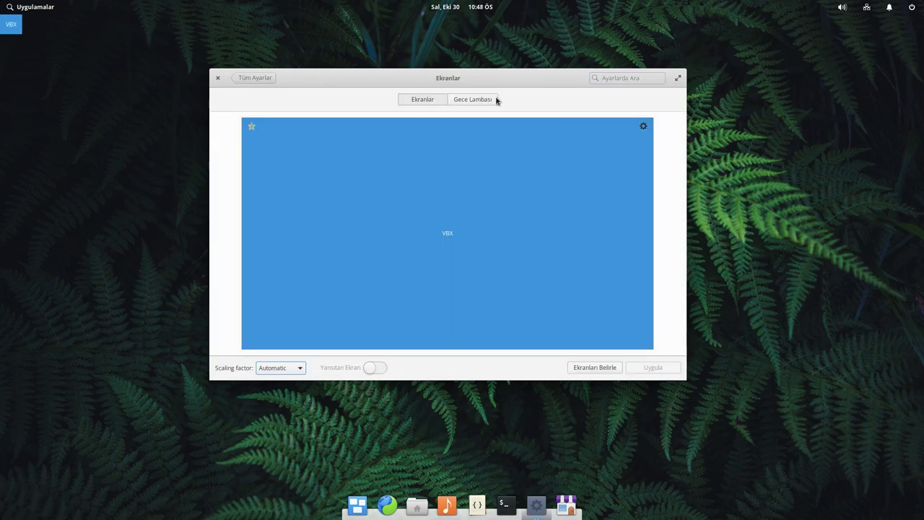
pyautogui.click(469, 99)
pyautogui.click(419, 101)
pyautogui.click(643, 127)
pyautogui.click(644, 181)
pyautogui.click(487, 216)
pyautogui.click(488, 215)
pyautogui.click(292, 370)
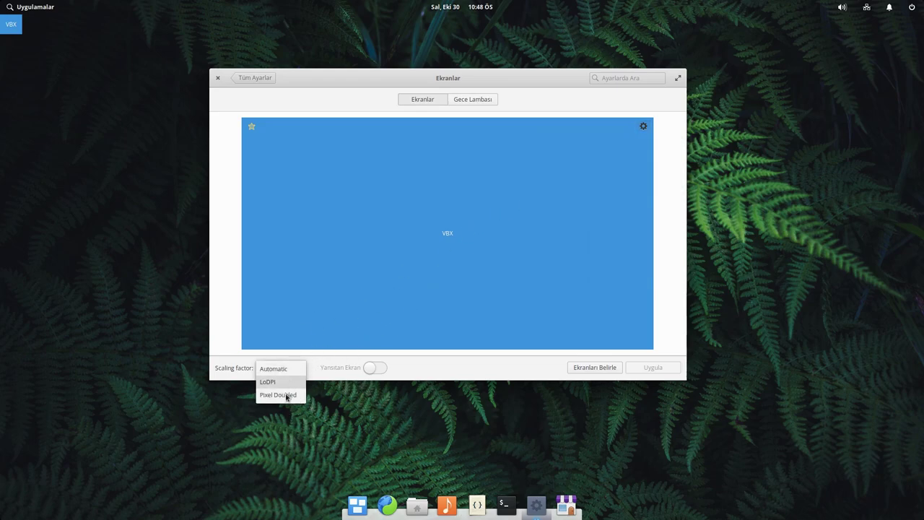
pyautogui.click(487, 361)
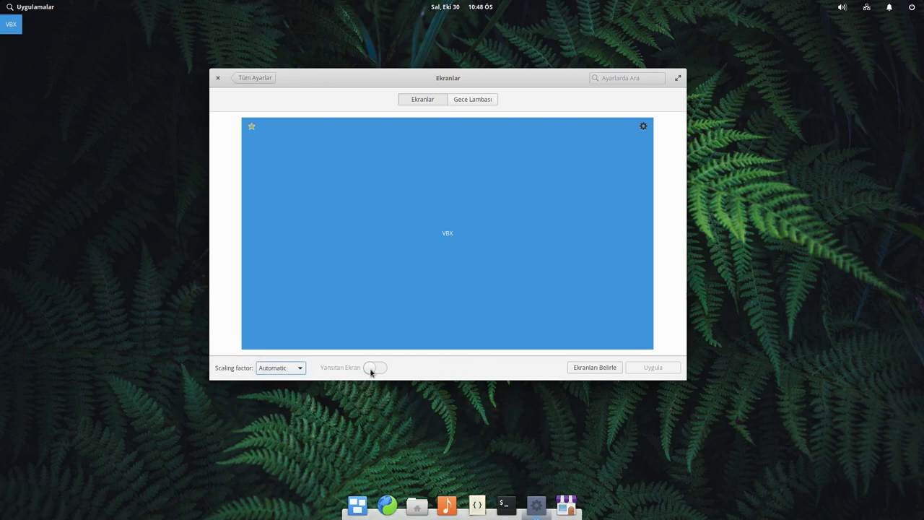
# - Turn Gece Lambası on, snooze and unsnooze it from the panel indicator, then switch it off
pyautogui.click(488, 99)
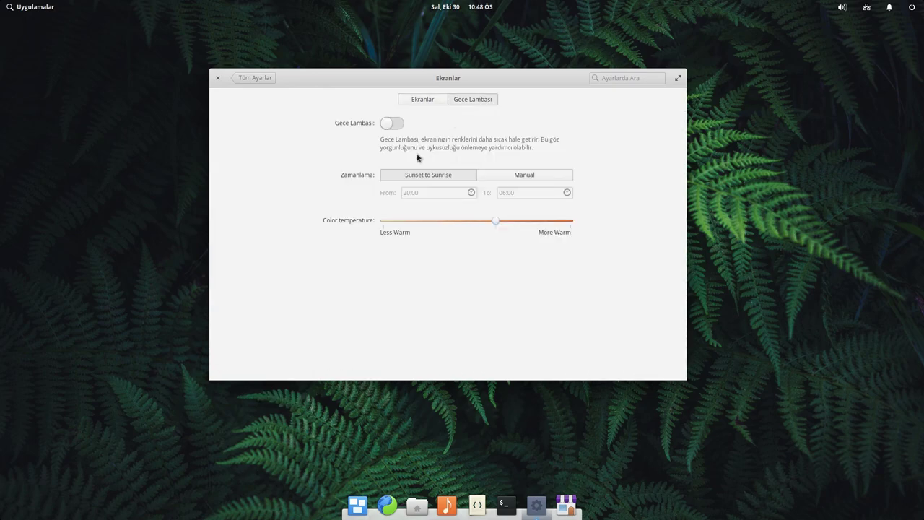
pyautogui.click(387, 122)
pyautogui.click(820, 7)
pyautogui.click(868, 33)
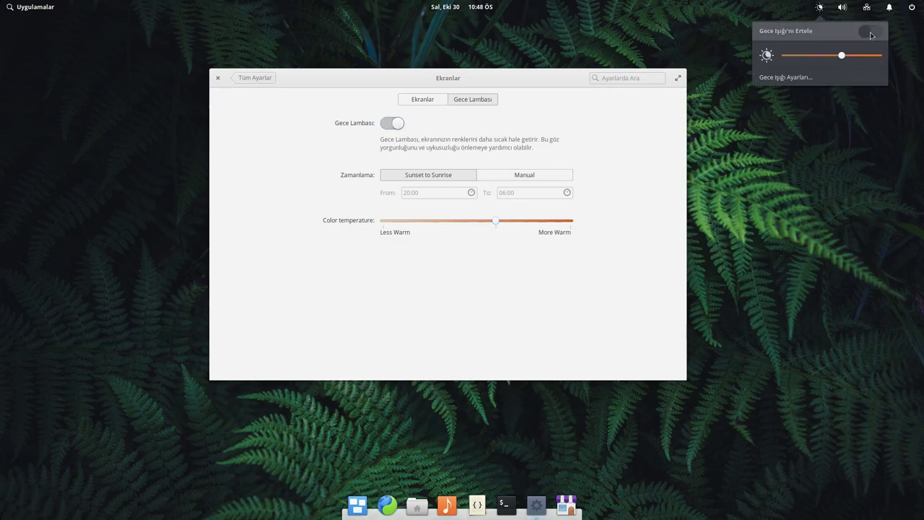
pyautogui.click(872, 34)
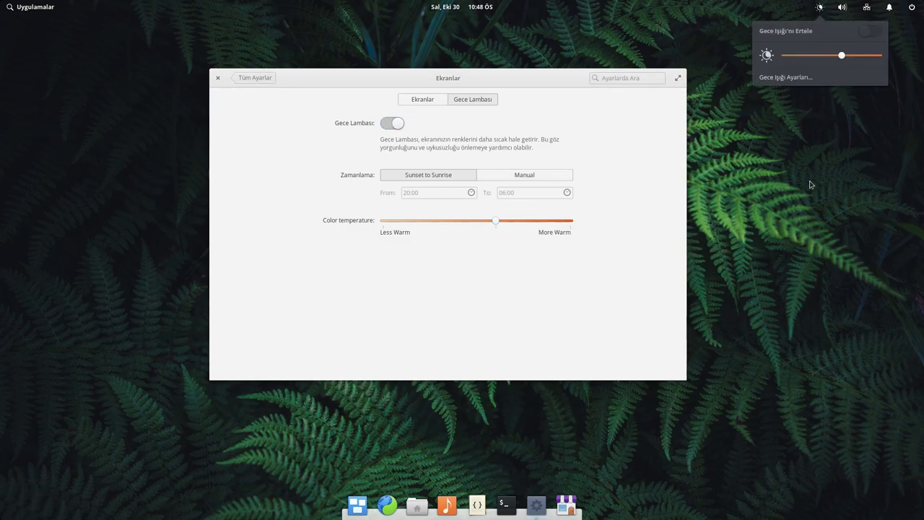
pyautogui.click(809, 181)
pyautogui.click(386, 124)
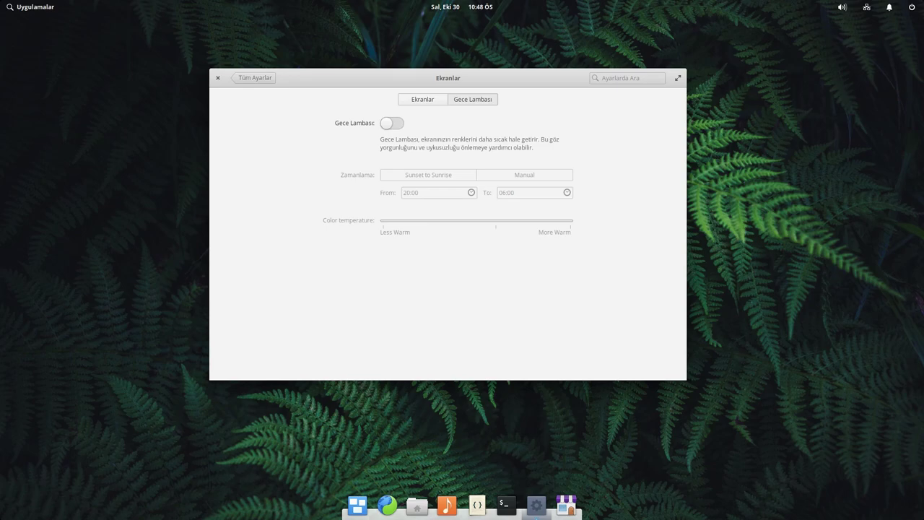
pyautogui.click(264, 78)
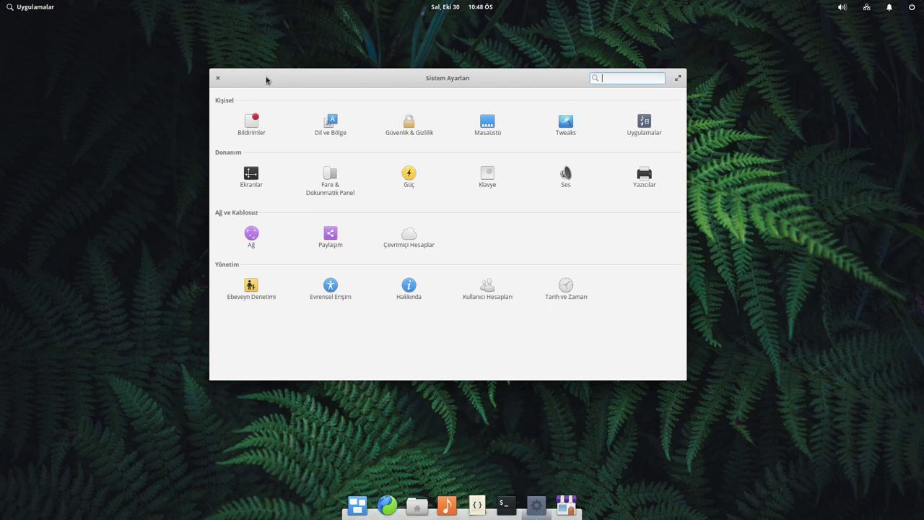
# - Look at the mouse and touchpad settings and the power settings
pyautogui.click(327, 180)
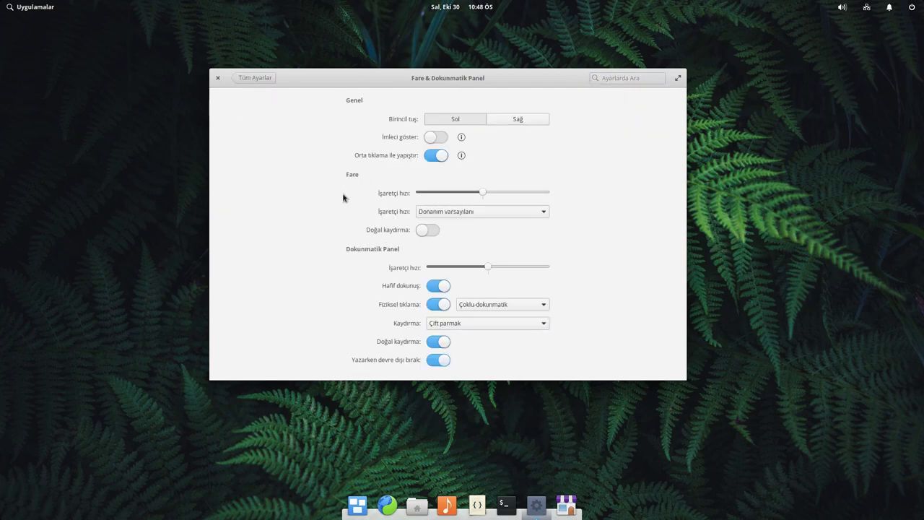
pyautogui.click(257, 78)
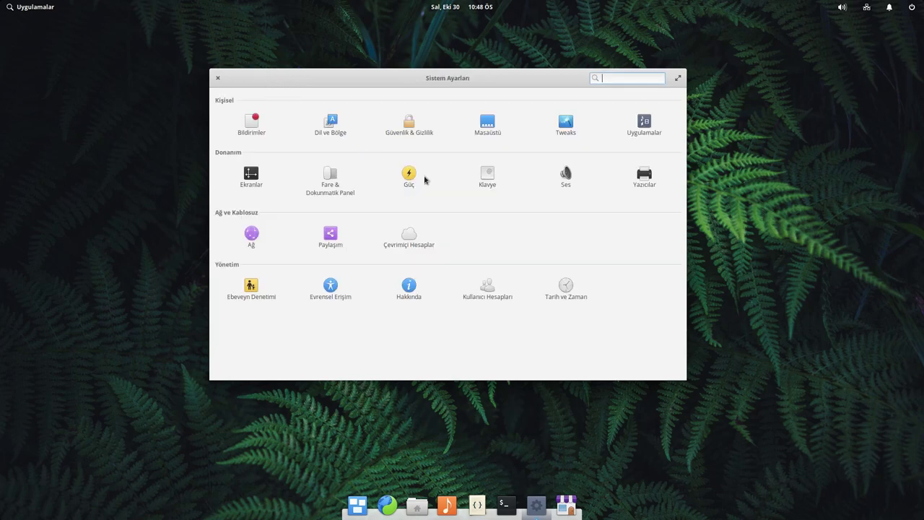
pyautogui.click(410, 177)
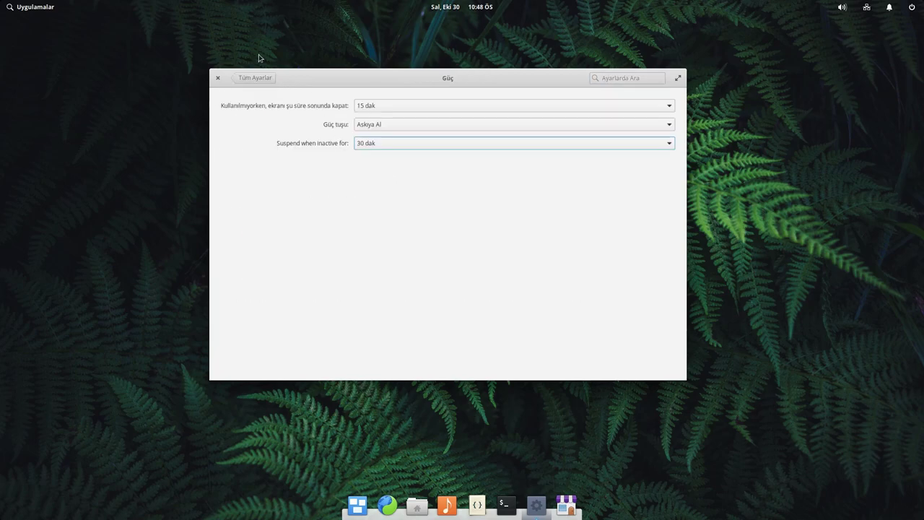
pyautogui.click(265, 77)
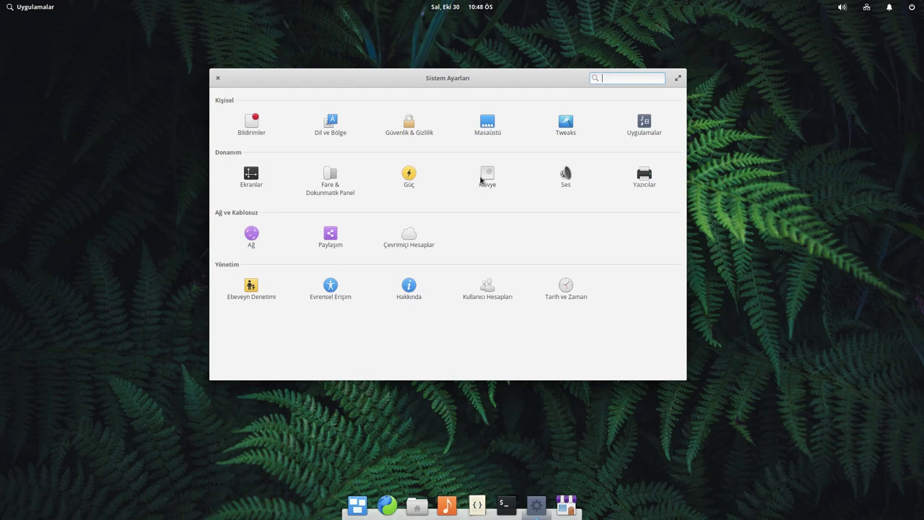
# - In Klavye > Düzen, view the ⌘ key choices and test the Shortcut Overlay
pyautogui.click(488, 179)
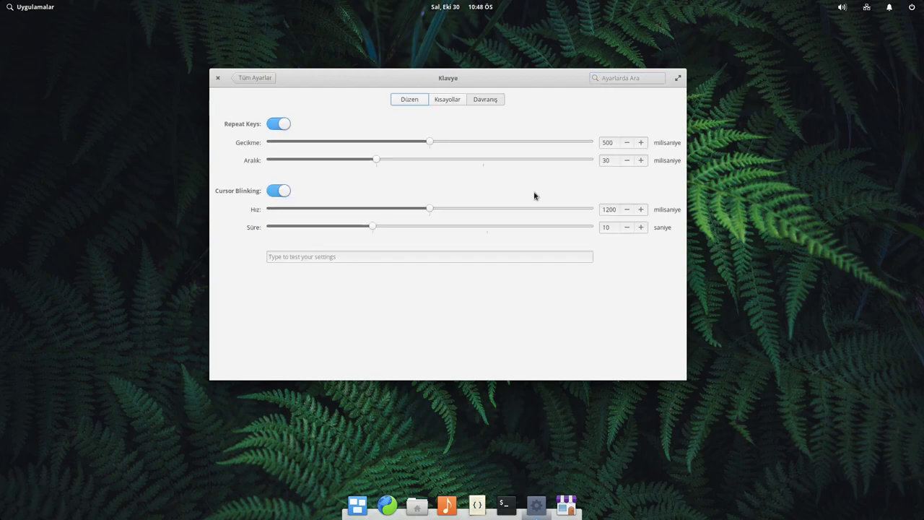
pyautogui.click(423, 101)
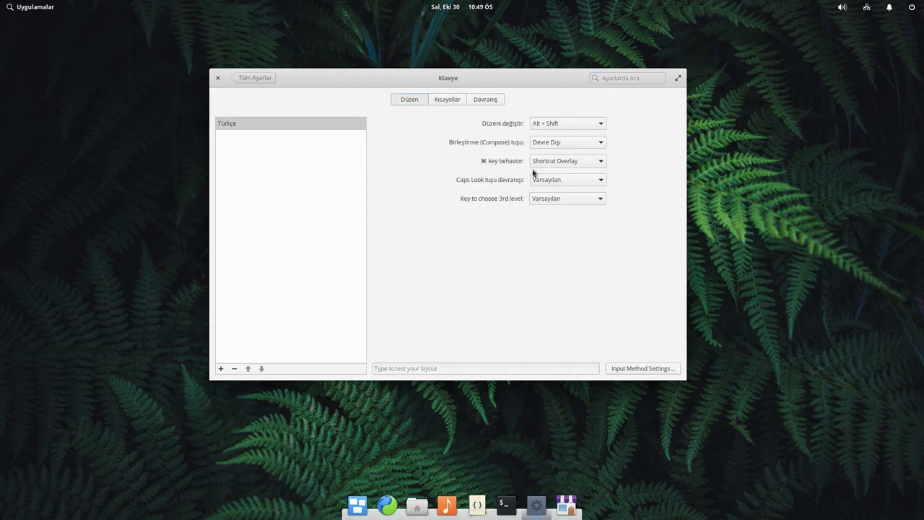
pyautogui.click(572, 163)
pyautogui.click(616, 170)
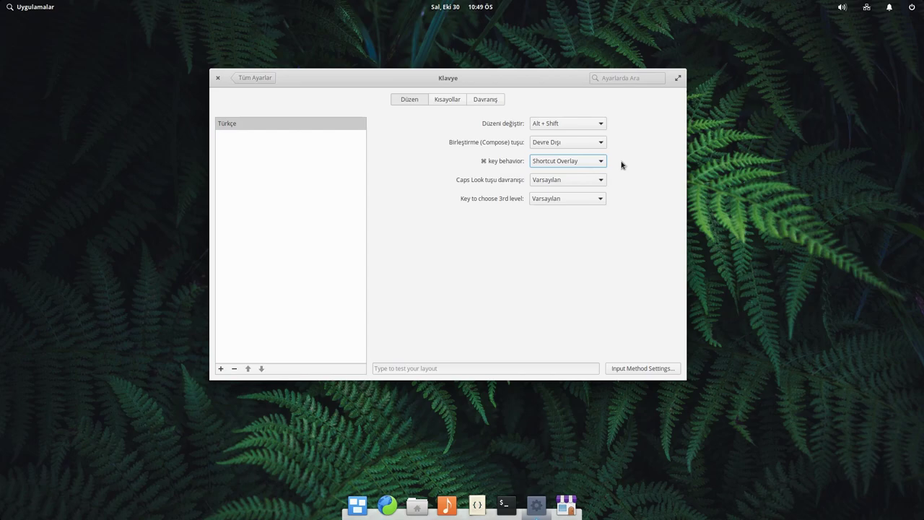
pyautogui.press('super')
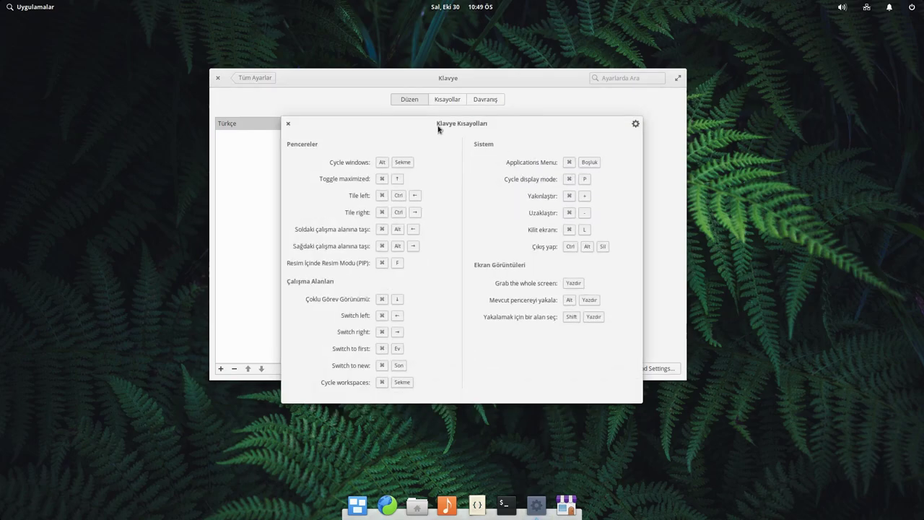
pyautogui.click(635, 124)
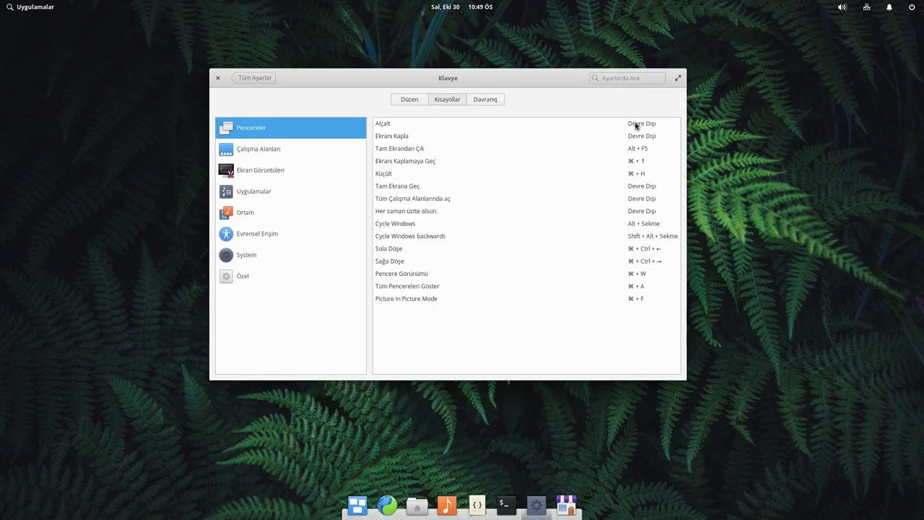
pyautogui.click(412, 101)
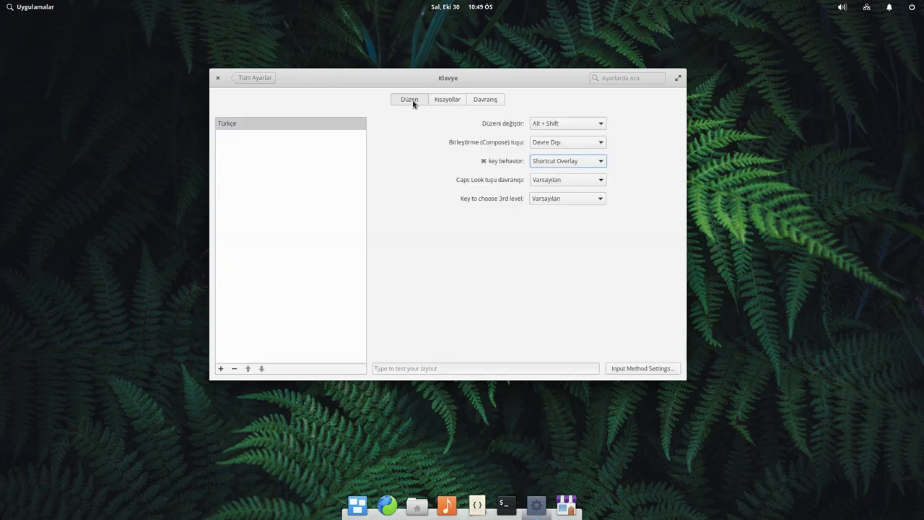
# - Compare the overlay with the applications menu, then set the ⌘ key to Uygulamalar Menüsü
pyautogui.press('super')
pyautogui.press('super')
pyautogui.press('super')
pyautogui.press('super')
pyautogui.click(36, 6)
pyautogui.click(379, 209)
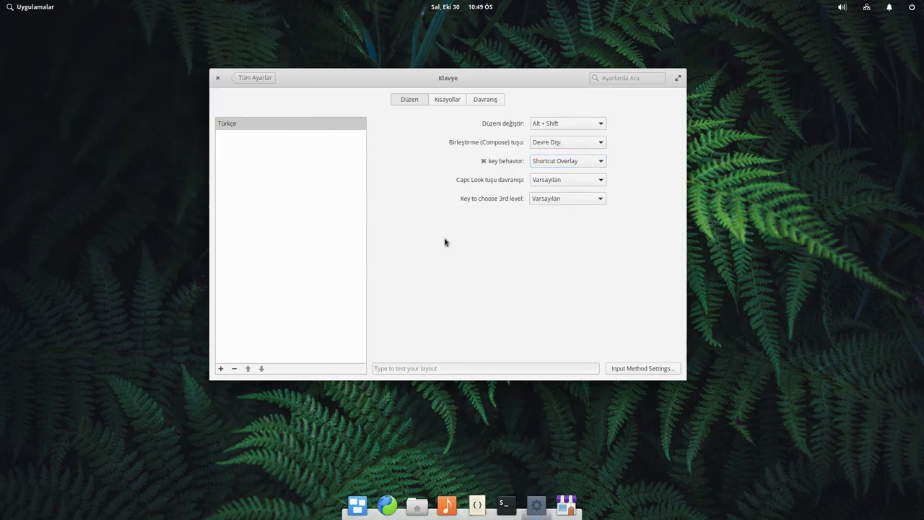
pyautogui.press('super+space')
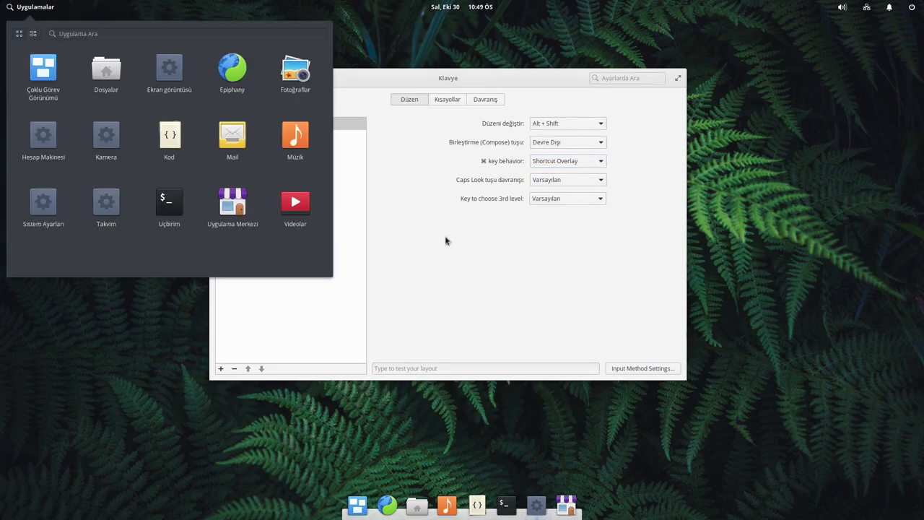
pyautogui.click(445, 241)
pyautogui.click(555, 161)
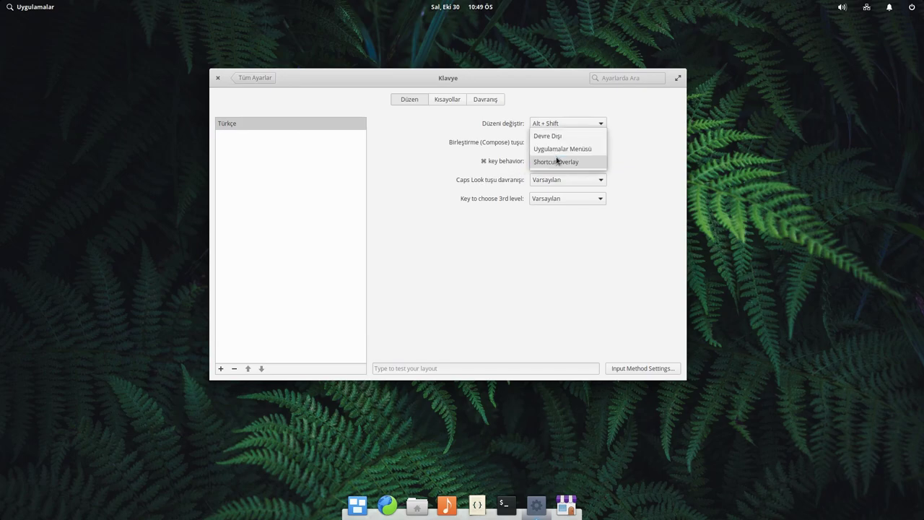
pyautogui.click(588, 151)
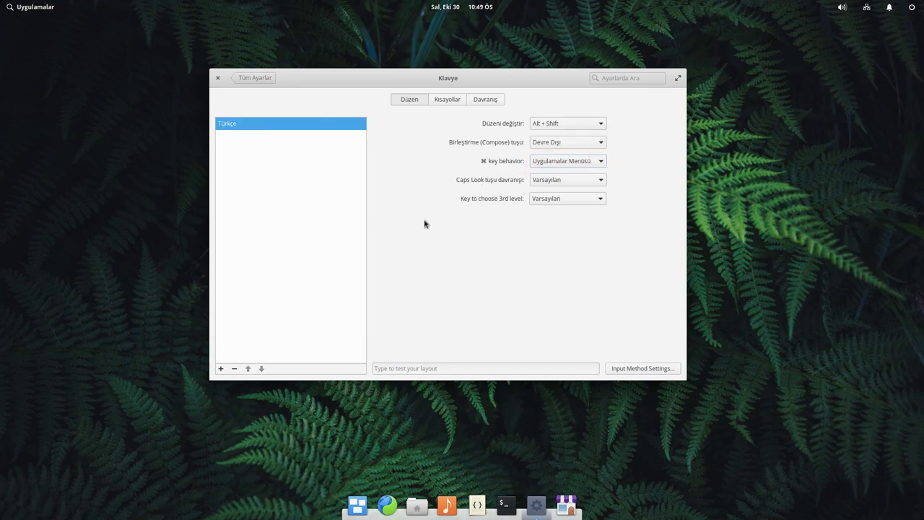
pyautogui.press('super')
pyautogui.press('super')
pyautogui.press('super')
pyautogui.press('super')
pyautogui.press('super')
pyautogui.press('super')
# - Check Caps Lock and 3rd-level key choices unchanged, then browse Kısayollar and Davranış
pyautogui.click(556, 184)
pyautogui.click(409, 235)
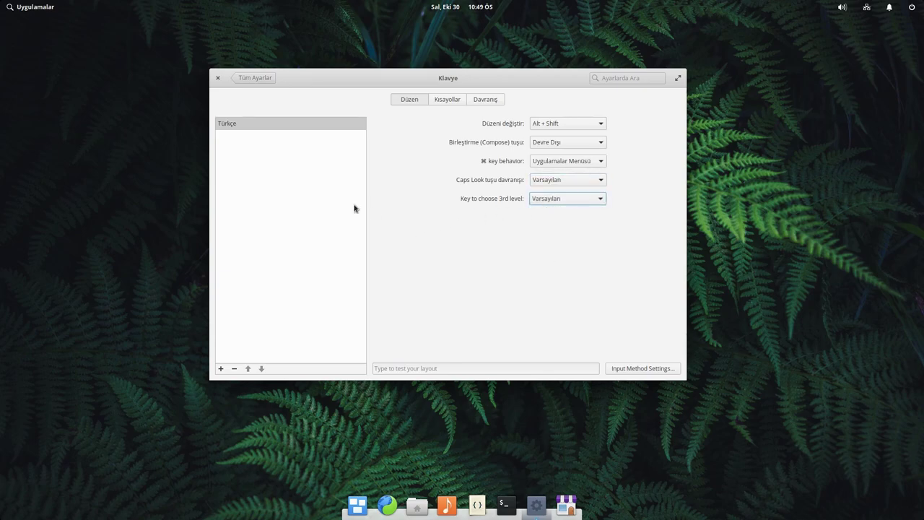
pyautogui.click(541, 199)
pyautogui.click(527, 197)
pyautogui.click(448, 99)
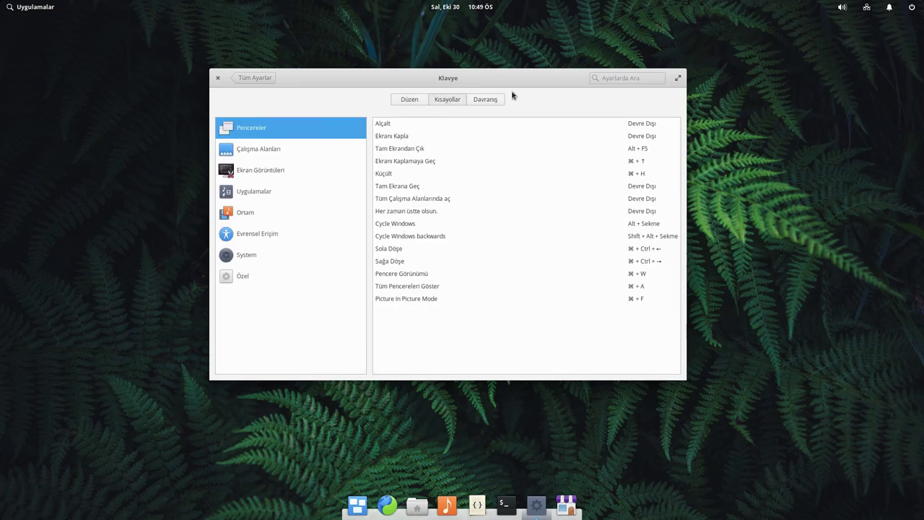
pyautogui.click(486, 102)
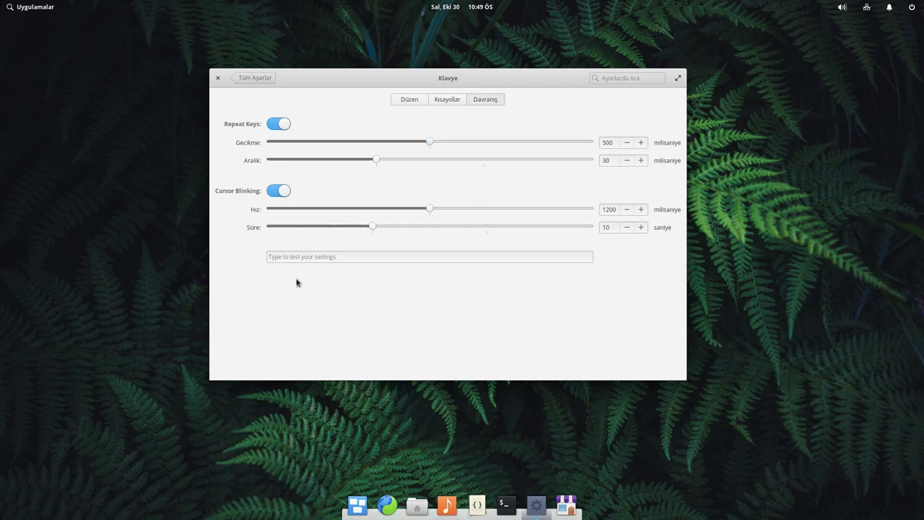
pyautogui.click(257, 78)
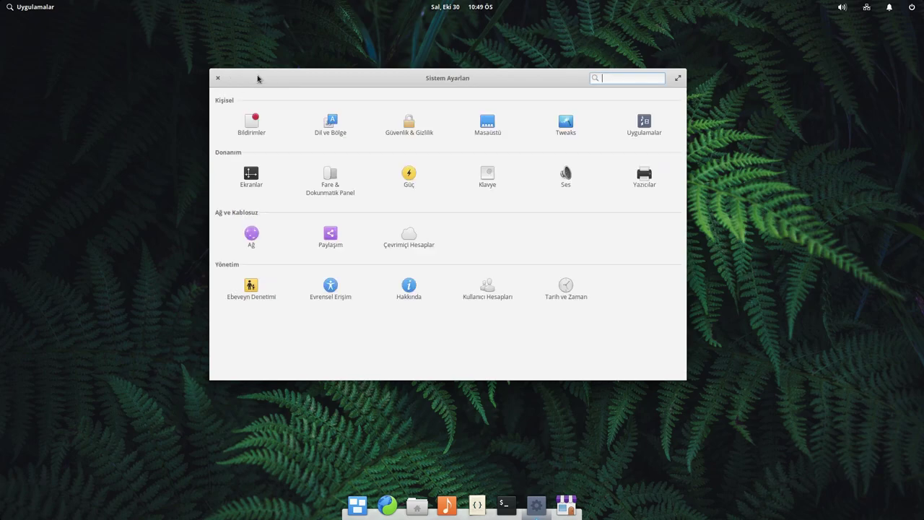
pyautogui.click(566, 177)
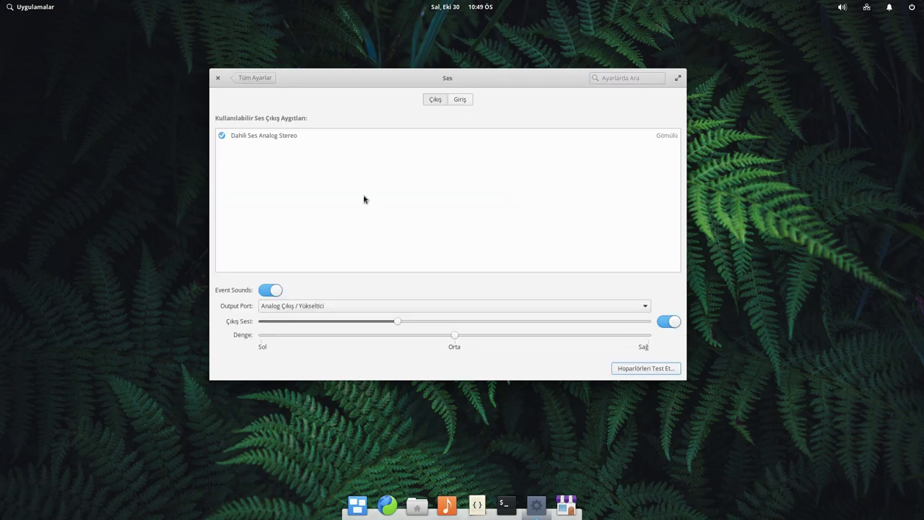
pyautogui.click(457, 100)
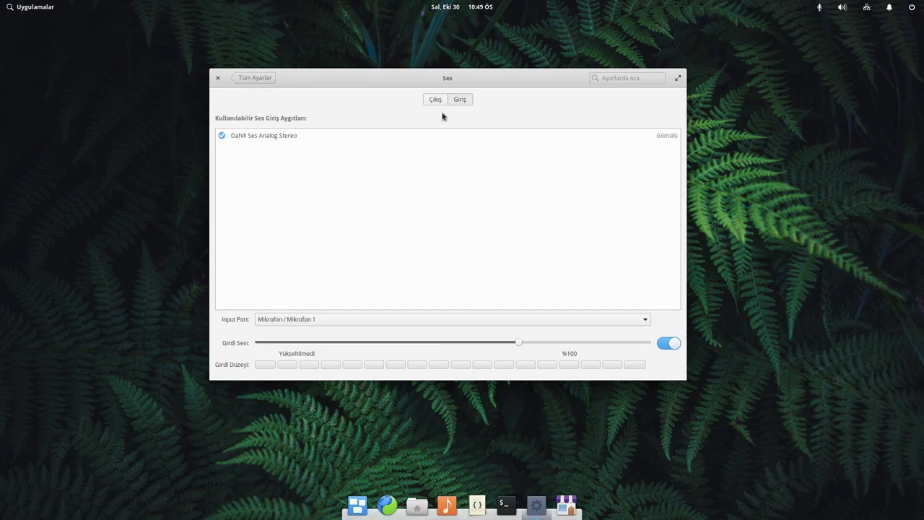
pyautogui.click(435, 100)
pyautogui.click(257, 78)
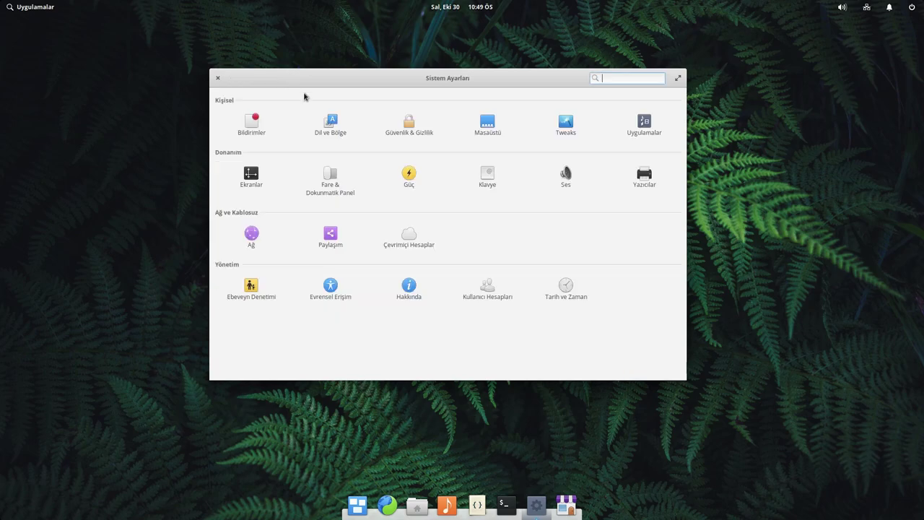
pyautogui.click(644, 175)
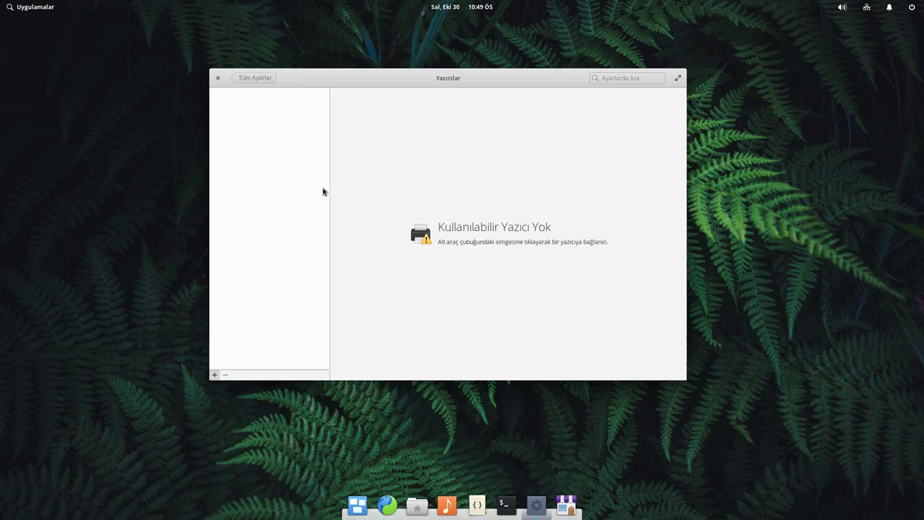
pyautogui.click(256, 78)
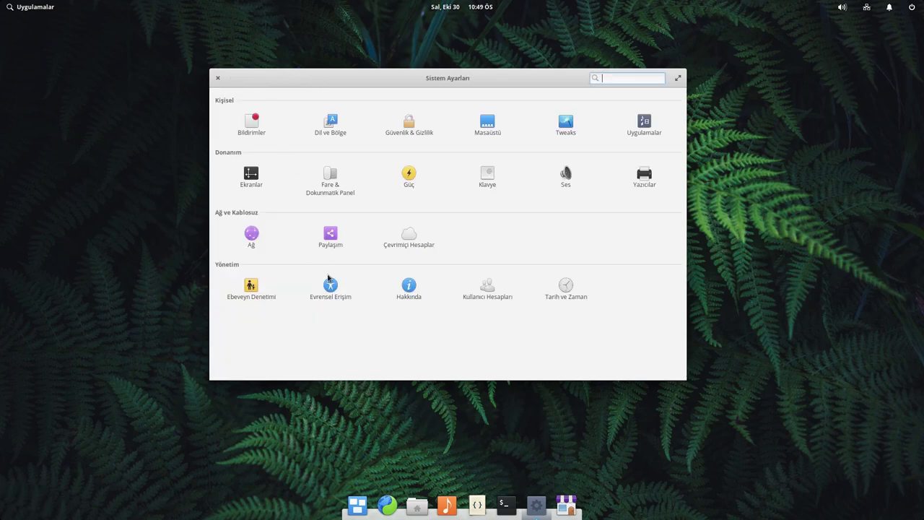
pyautogui.click(252, 234)
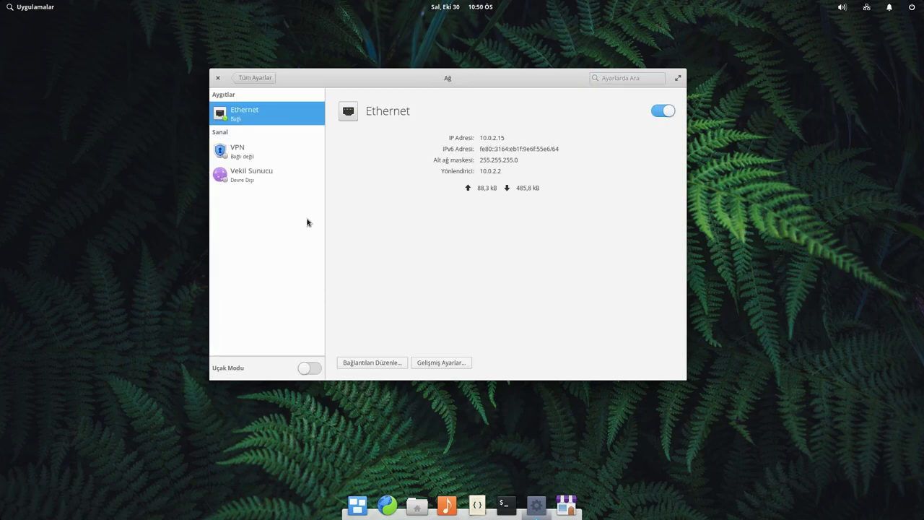
pyautogui.click(264, 151)
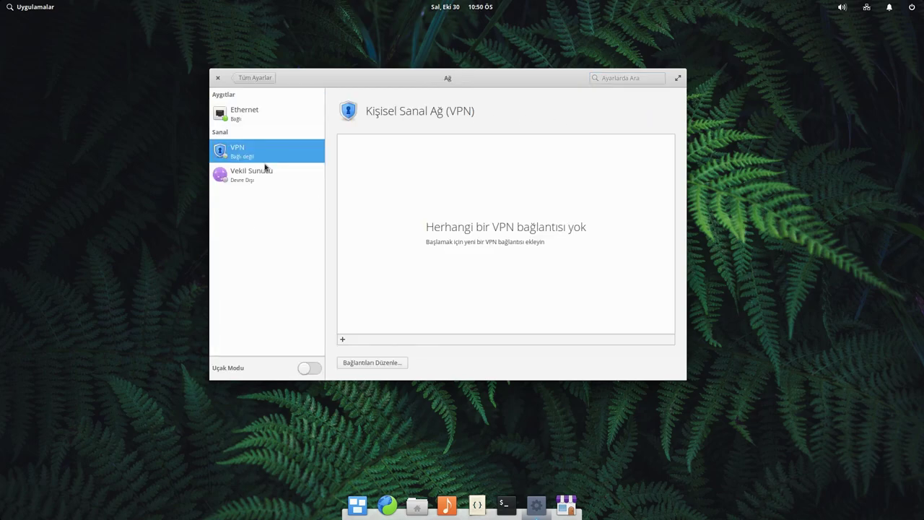
pyautogui.click(267, 177)
pyautogui.click(256, 79)
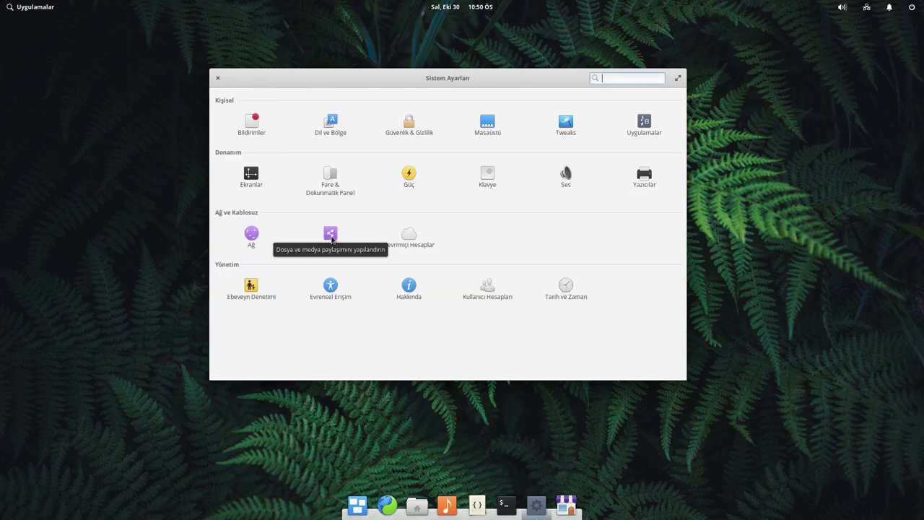
pyautogui.click(334, 241)
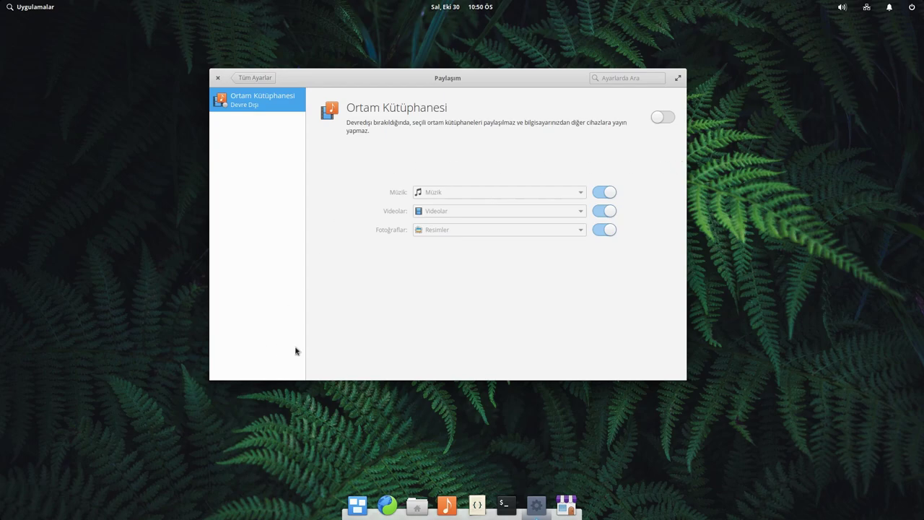
pyautogui.click(279, 78)
pyautogui.click(424, 243)
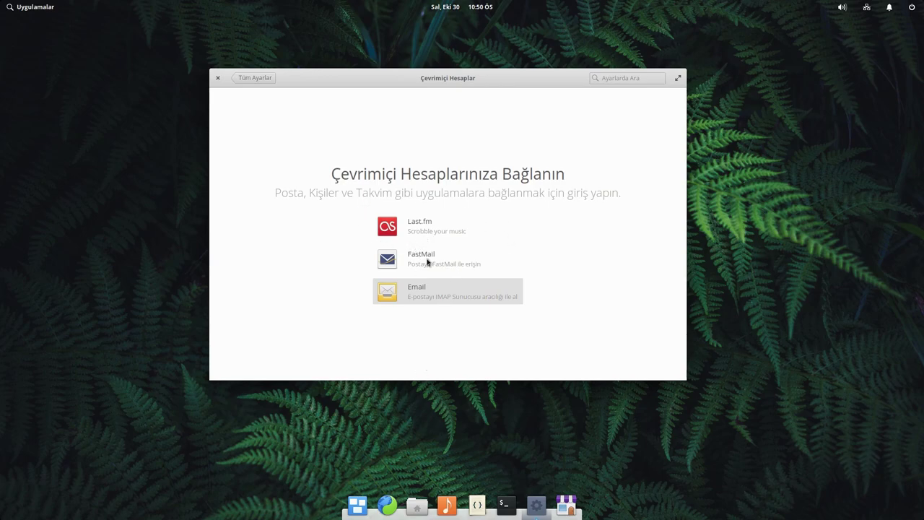
pyautogui.click(254, 80)
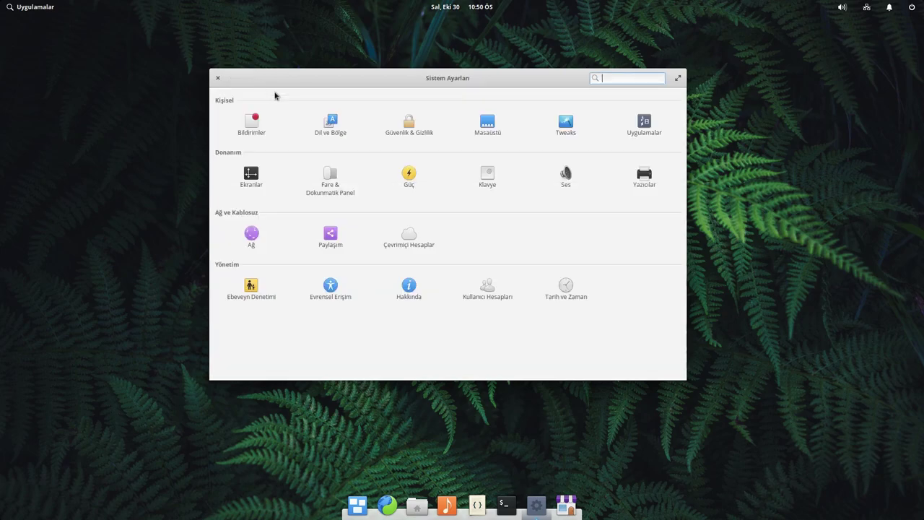
pyautogui.click(249, 284)
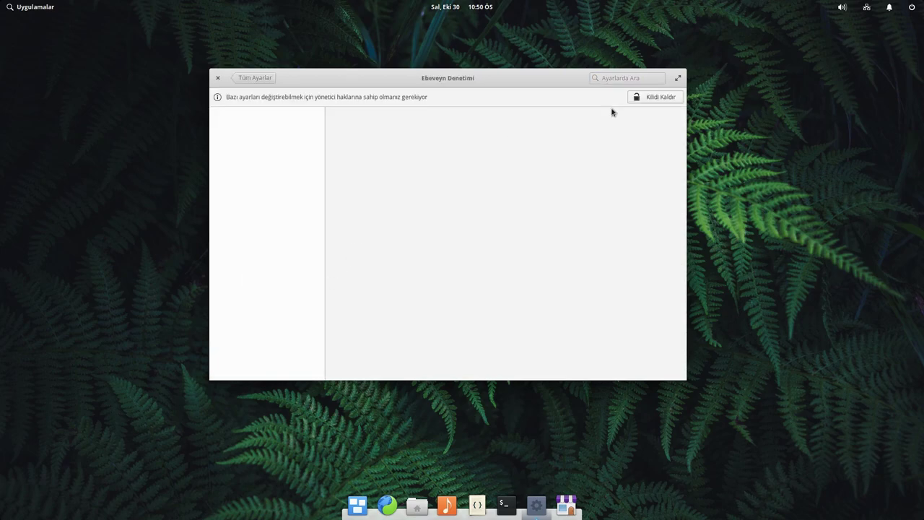
pyautogui.click(659, 98)
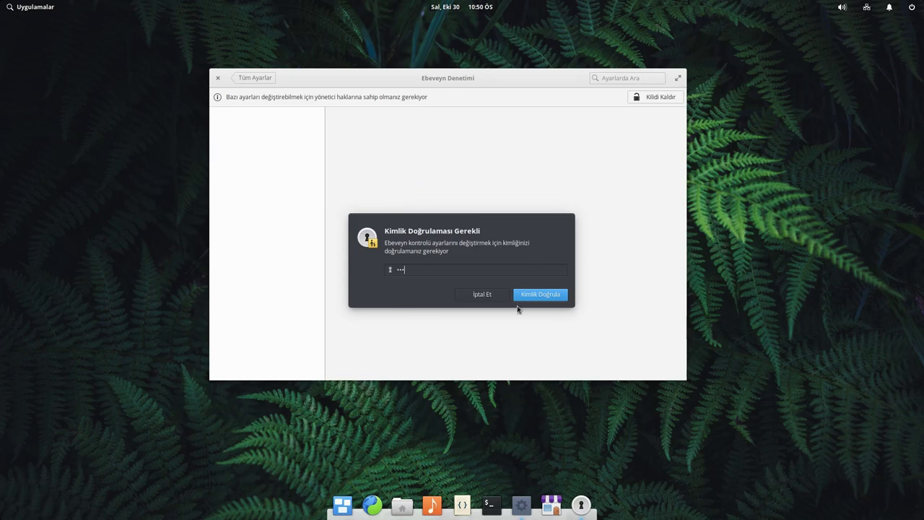
pyautogui.press('Return')
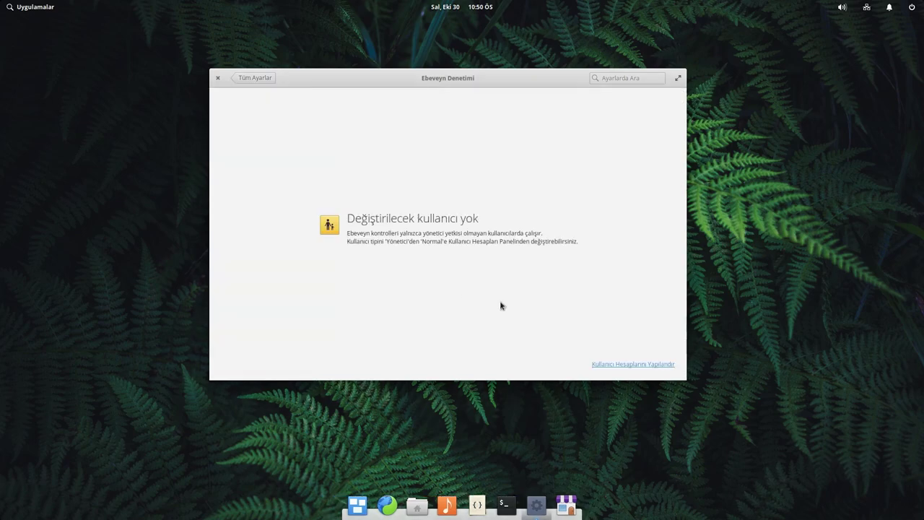
pyautogui.click(625, 365)
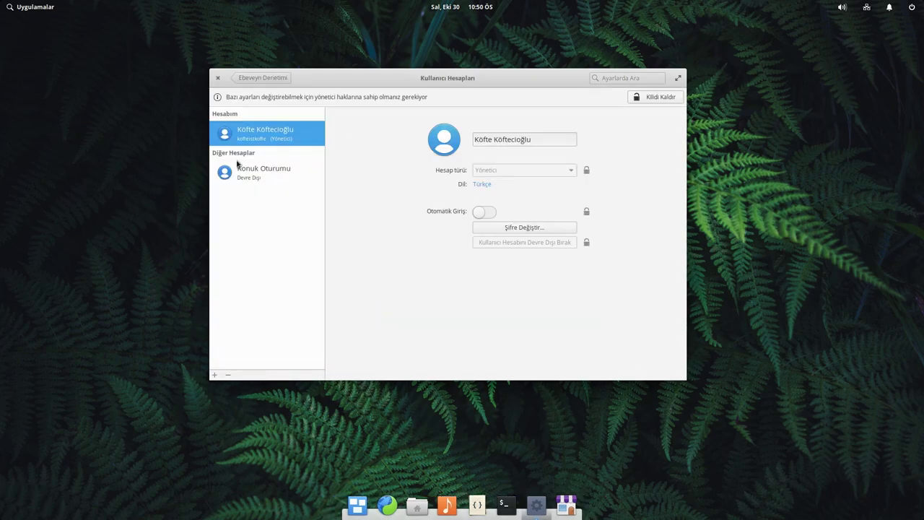
pyautogui.click(256, 179)
pyautogui.click(267, 78)
pyautogui.click(261, 77)
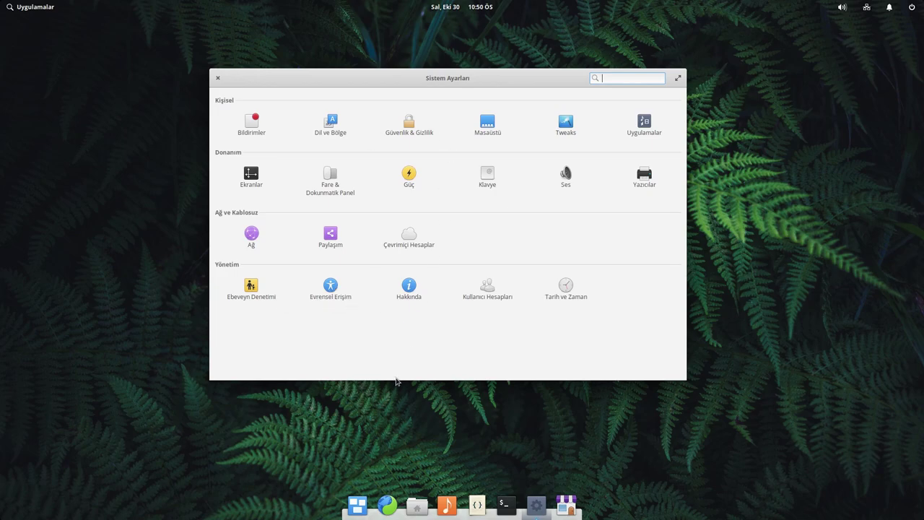
# - Open the system information page and highlight the elementary OS 5.0 Juno, Ubuntu, kernel and GTK+ 3.22.30 lines
pyautogui.click(406, 279)
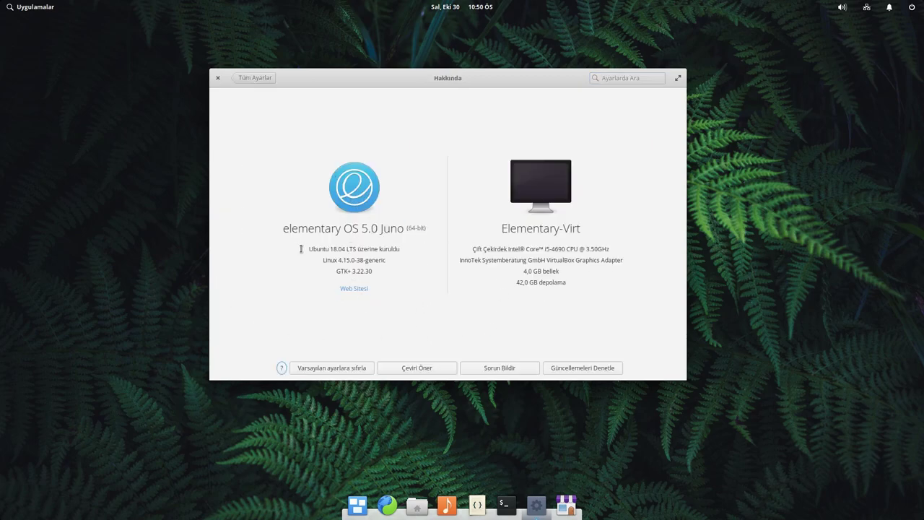
pyautogui.moveTo(307, 247); pyautogui.dragTo(343, 247)
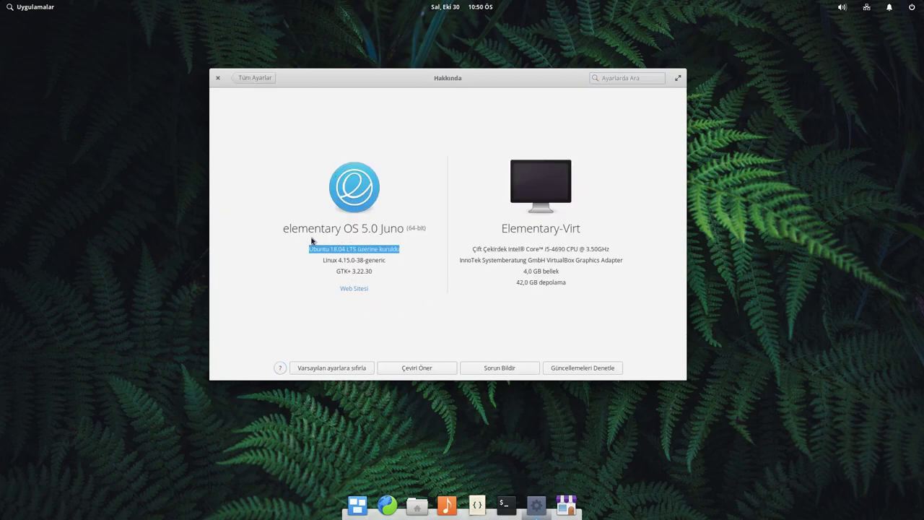
pyautogui.moveTo(278, 228); pyautogui.dragTo(405, 227)
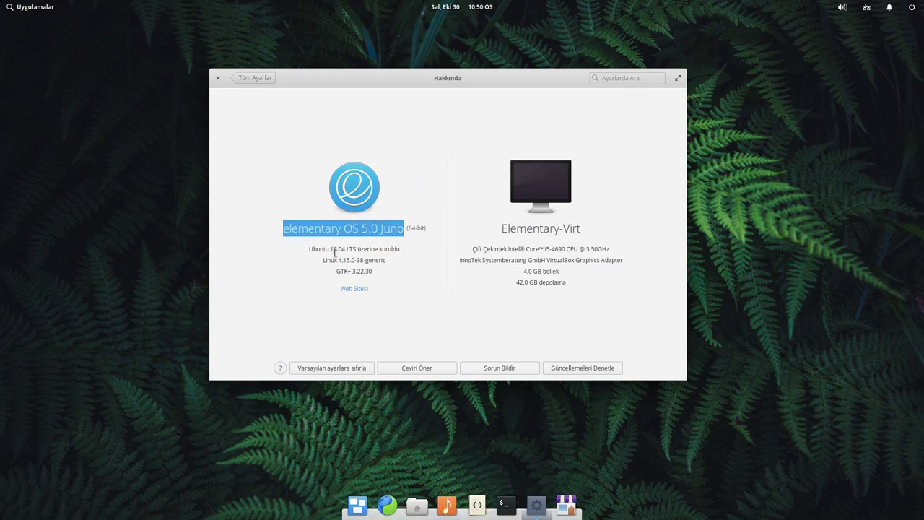
pyautogui.moveTo(332, 250); pyautogui.dragTo(382, 248)
pyautogui.click(382, 248)
pyautogui.moveTo(324, 261); pyautogui.dragTo(398, 260)
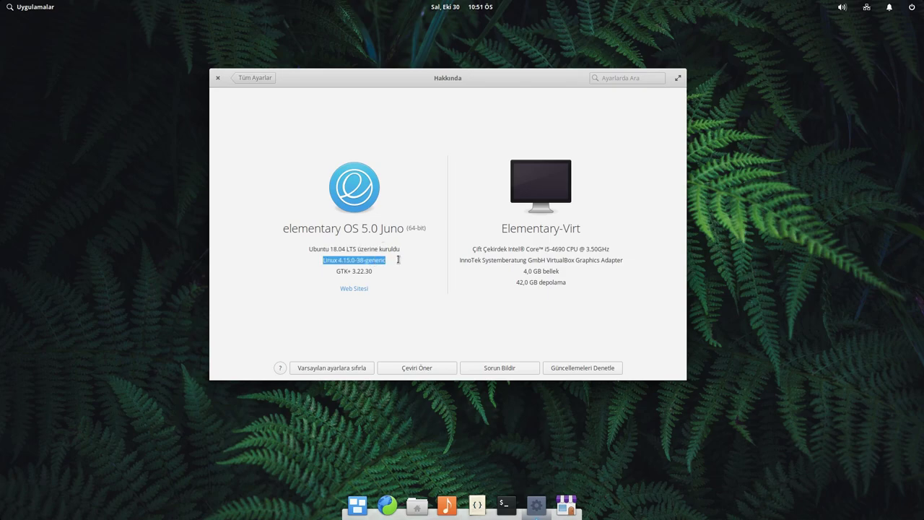
pyautogui.click(372, 271)
pyautogui.moveTo(332, 273); pyautogui.dragTo(383, 271)
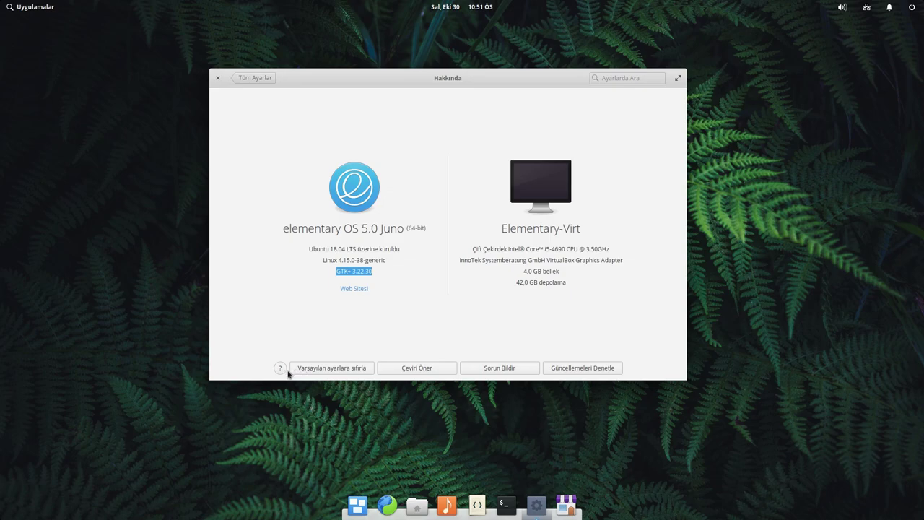
# - Browse the accessibility options: display, hearing, typing, keyboard, pointing and clicking
pyautogui.click(255, 81)
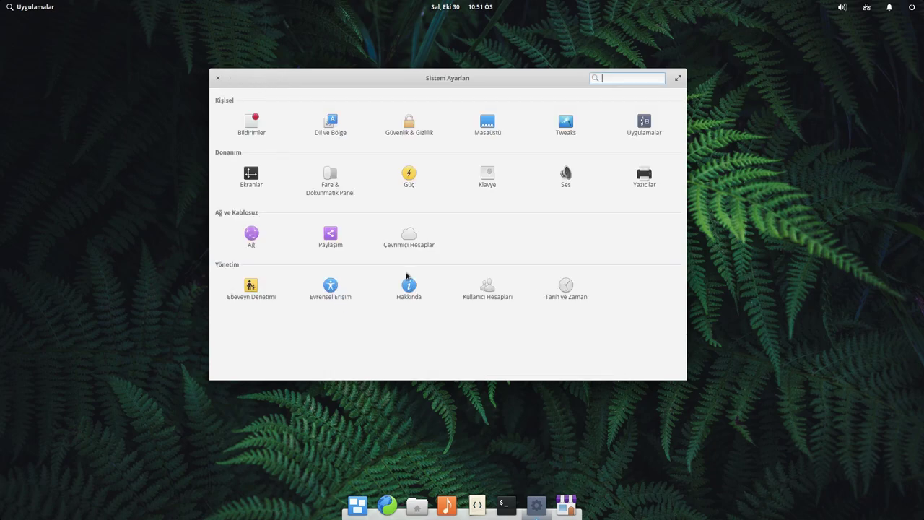
pyautogui.click(325, 297)
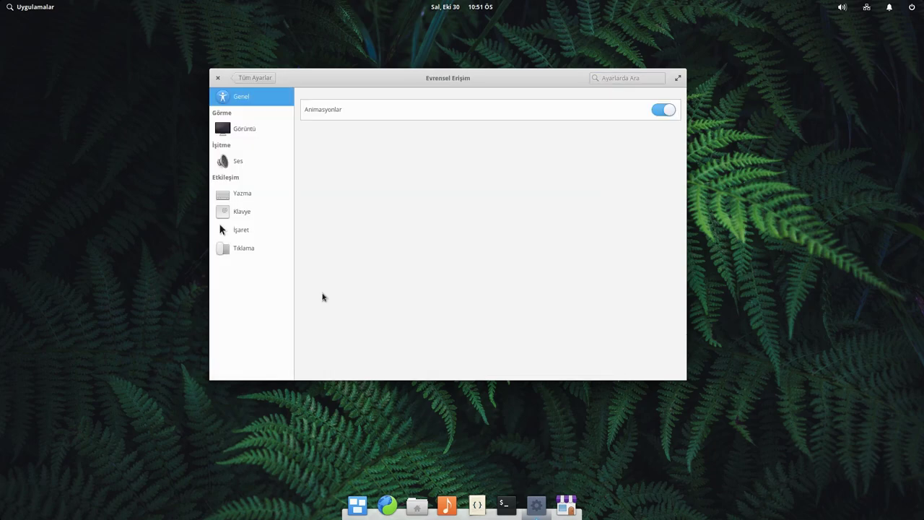
pyautogui.click(250, 127)
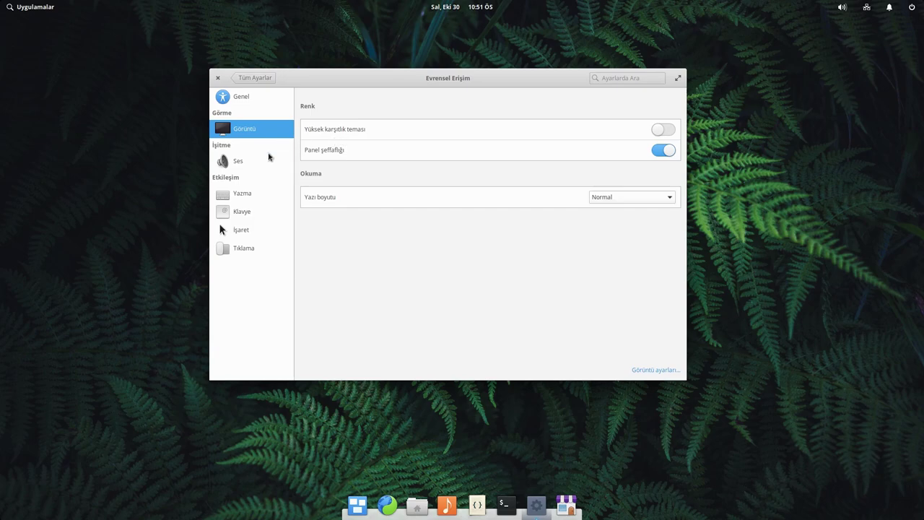
pyautogui.click(261, 163)
pyautogui.click(259, 194)
pyautogui.click(253, 213)
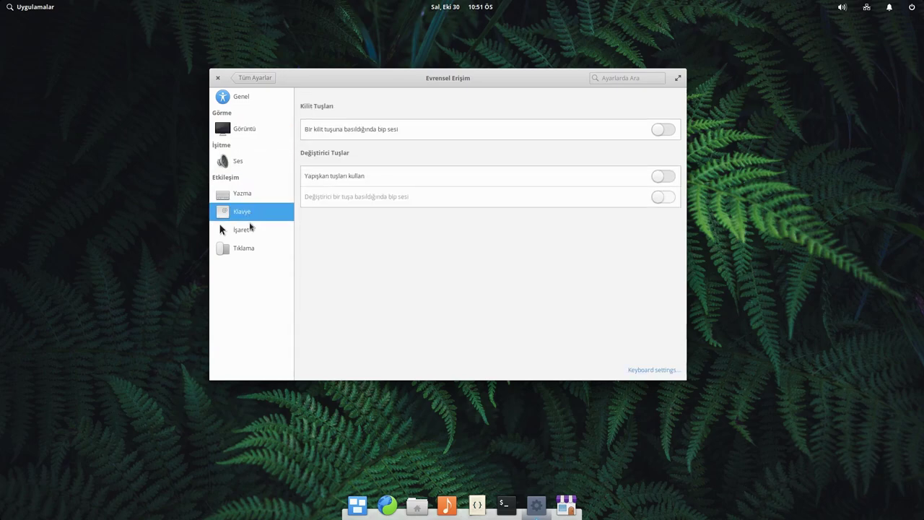
pyautogui.click(250, 228)
pyautogui.click(251, 251)
pyautogui.click(254, 77)
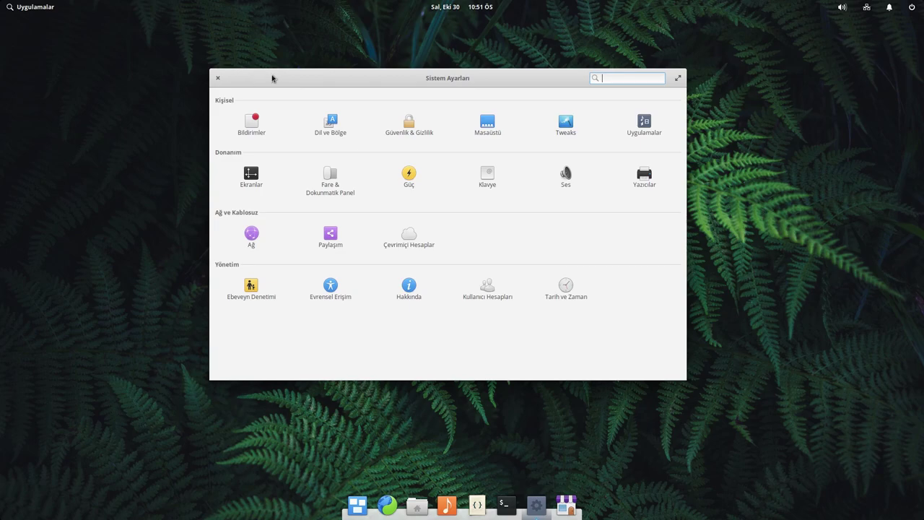
# - Try several time zones on the Date & Time map, leaving it on Avrupa/İstanbul
pyautogui.click(570, 289)
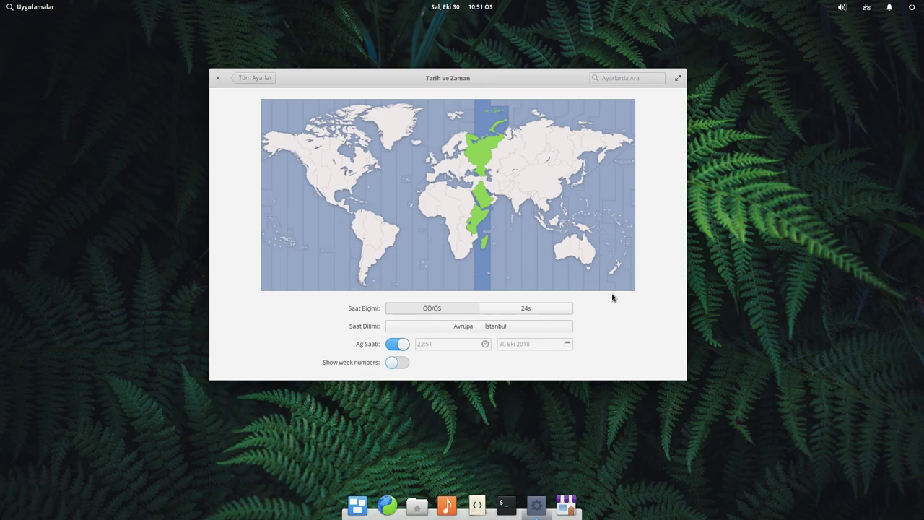
pyautogui.click(468, 184)
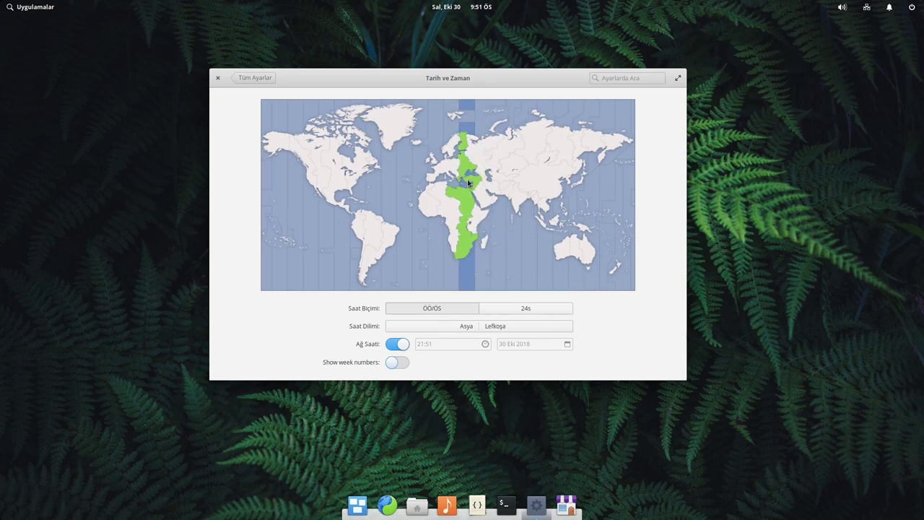
pyautogui.click(489, 183)
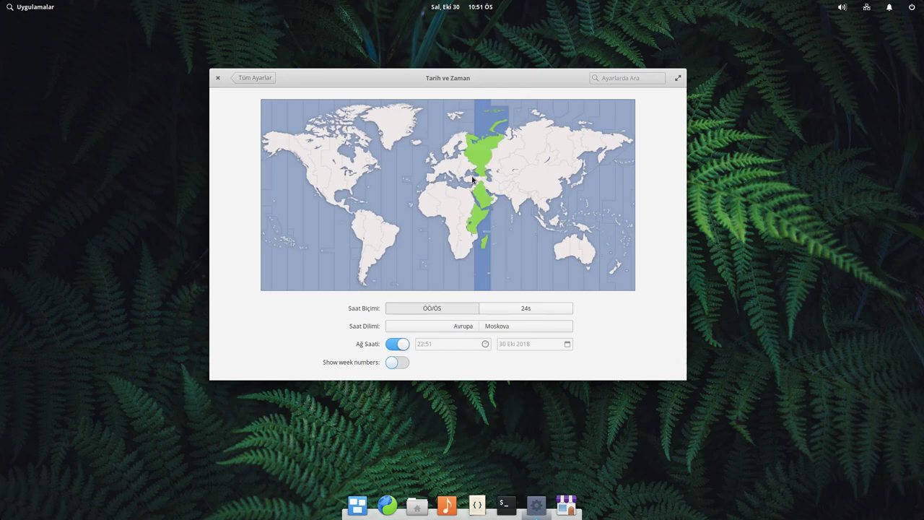
pyautogui.click(465, 181)
pyautogui.click(468, 184)
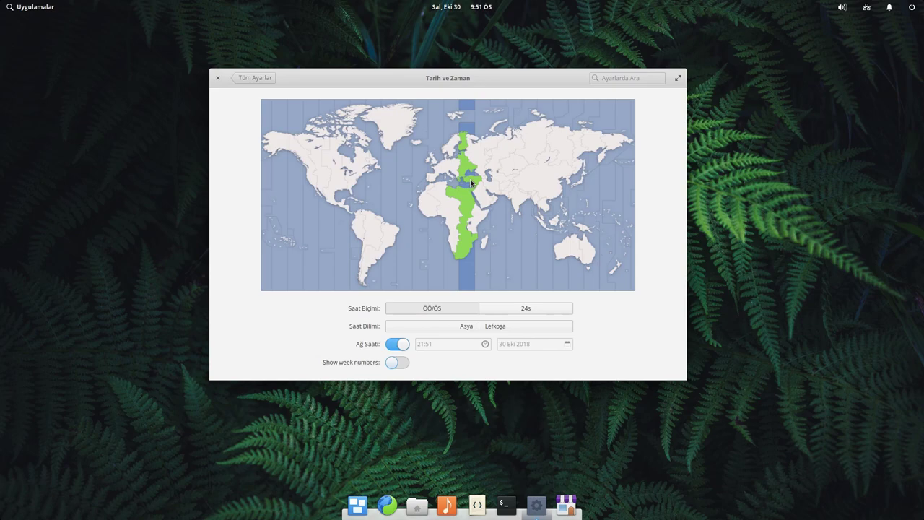
pyautogui.click(485, 171)
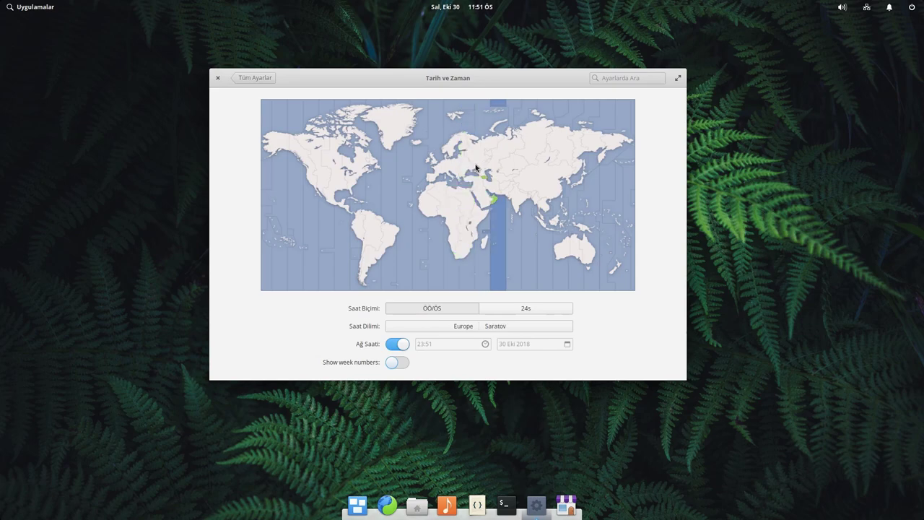
pyautogui.click(477, 168)
pyautogui.click(478, 162)
pyautogui.click(472, 182)
pyautogui.click(470, 185)
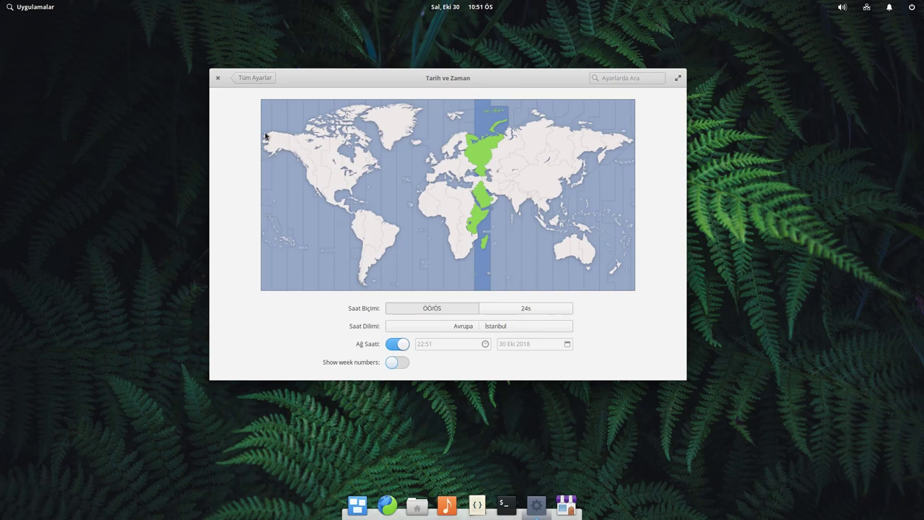
pyautogui.click(256, 78)
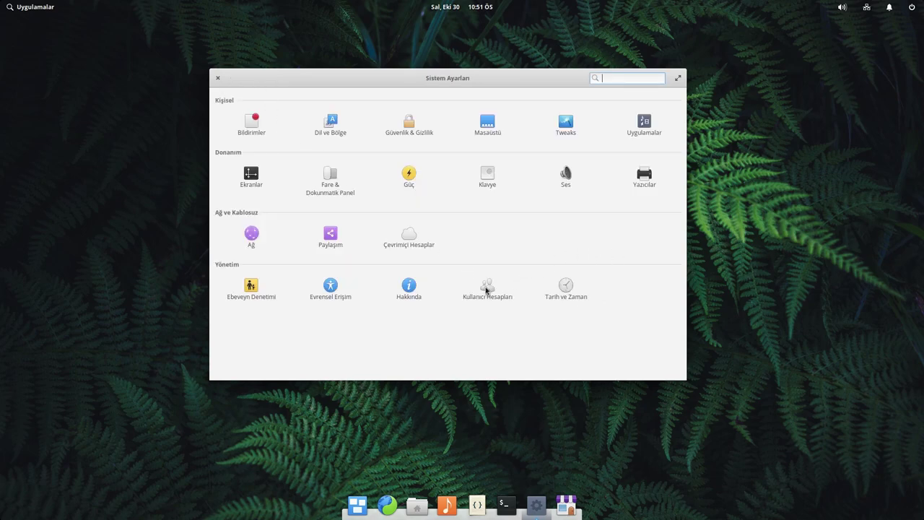
# - Unlock User Accounts with the administrator password and switch on Konuk Oturumu
pyautogui.click(487, 289)
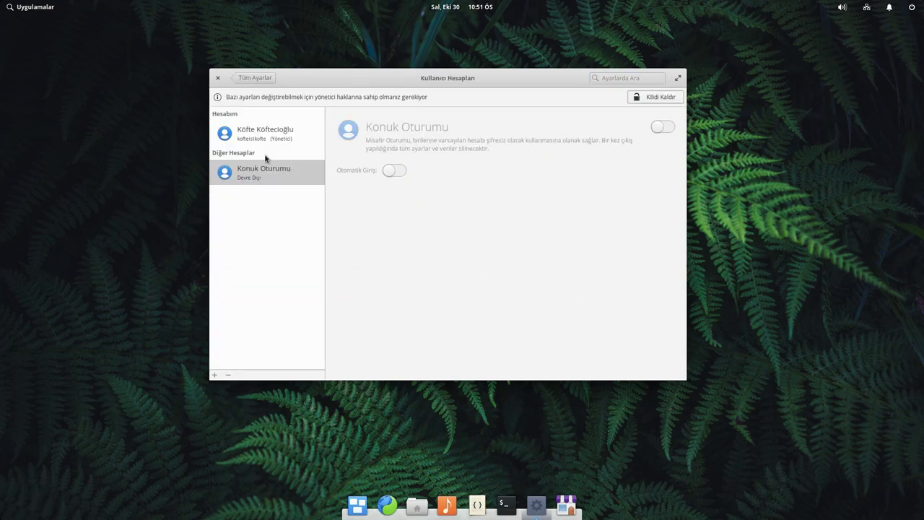
pyautogui.click(654, 102)
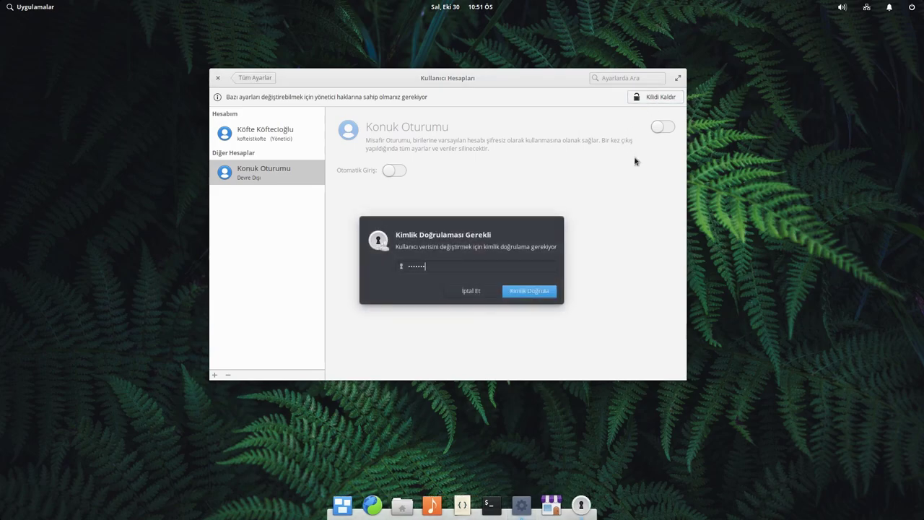
pyautogui.press('Return')
pyautogui.click(658, 127)
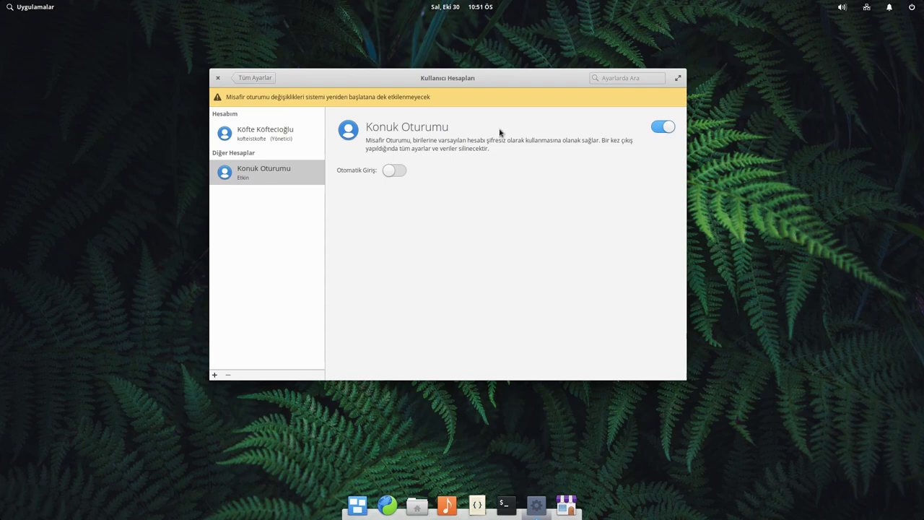
# - Glance at the main user's account details, then close System Settings
pyautogui.click(292, 139)
pyautogui.click(285, 176)
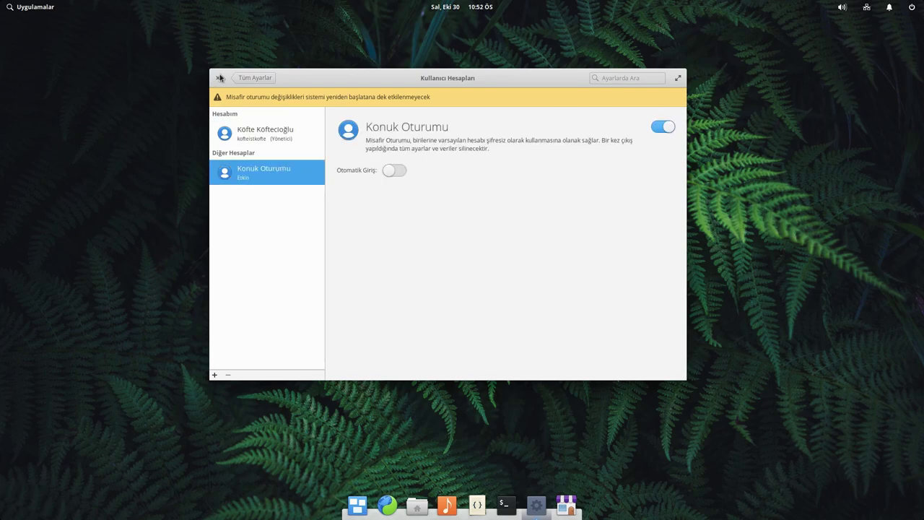
pyautogui.click(257, 78)
pyautogui.click(218, 78)
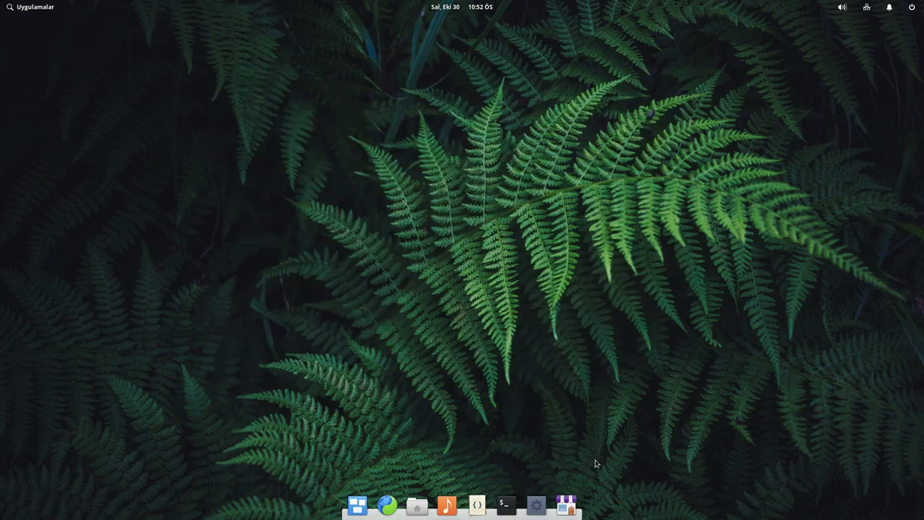
# - Launch the browser and the file manager, then show the overview of open windows
pyautogui.click(562, 507)
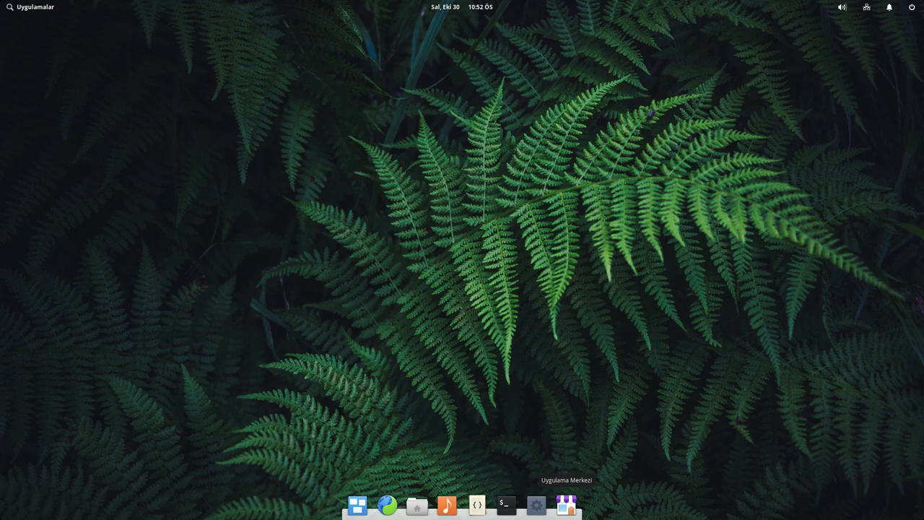
pyautogui.click(377, 510)
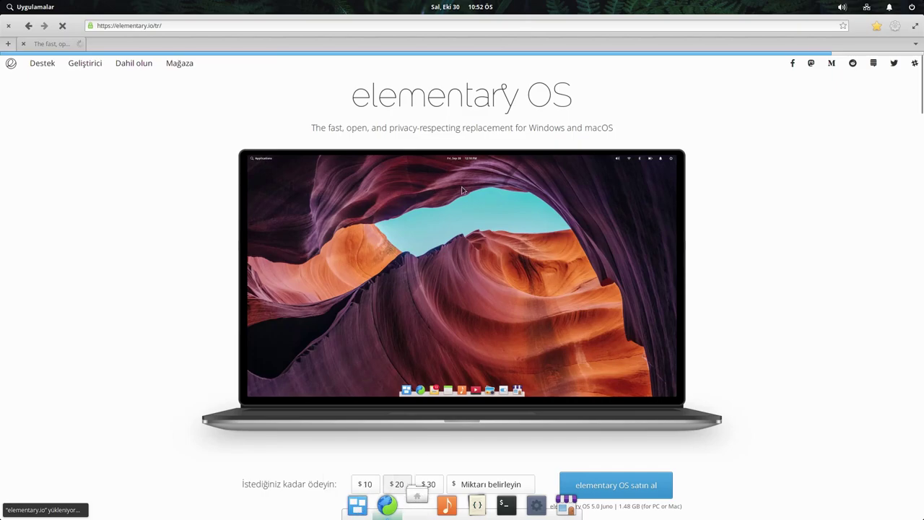
pyautogui.click(417, 505)
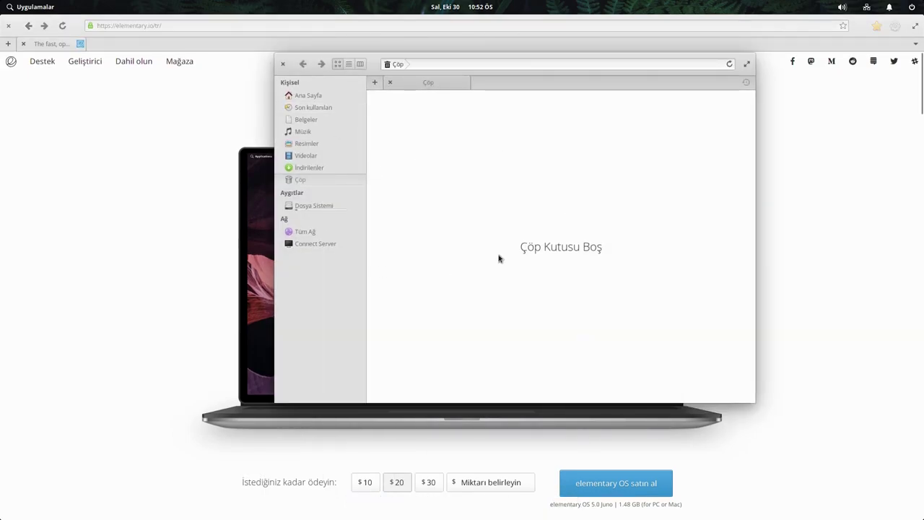
pyautogui.moveTo(369, 512)
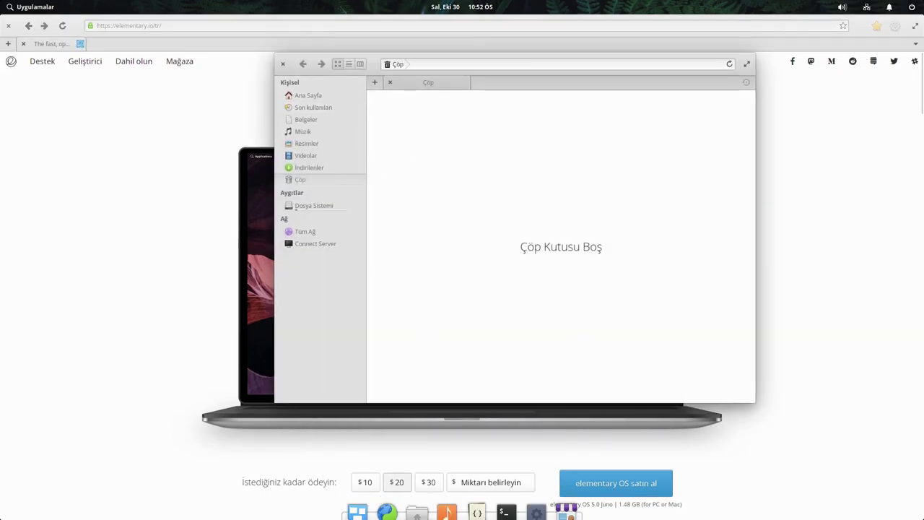
pyautogui.click(364, 511)
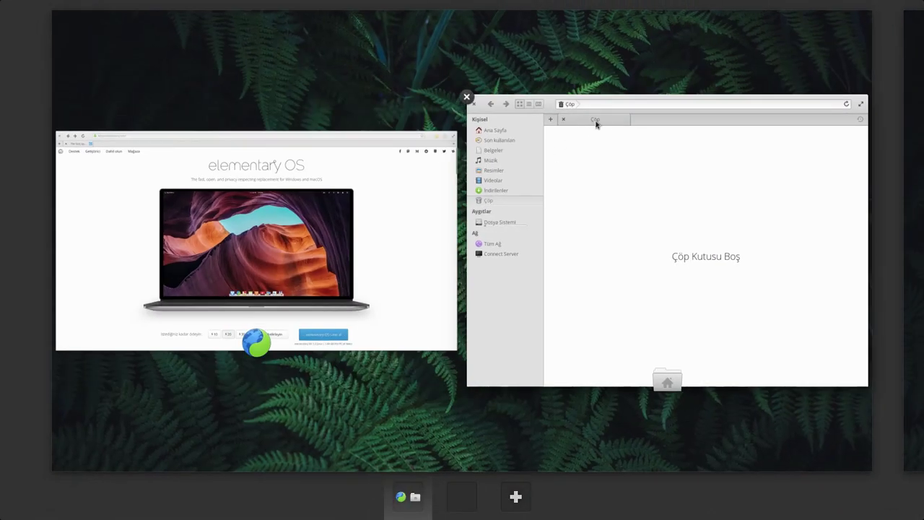
# - Close the file manager from the overview and launch Code on base.html
pyautogui.click(466, 97)
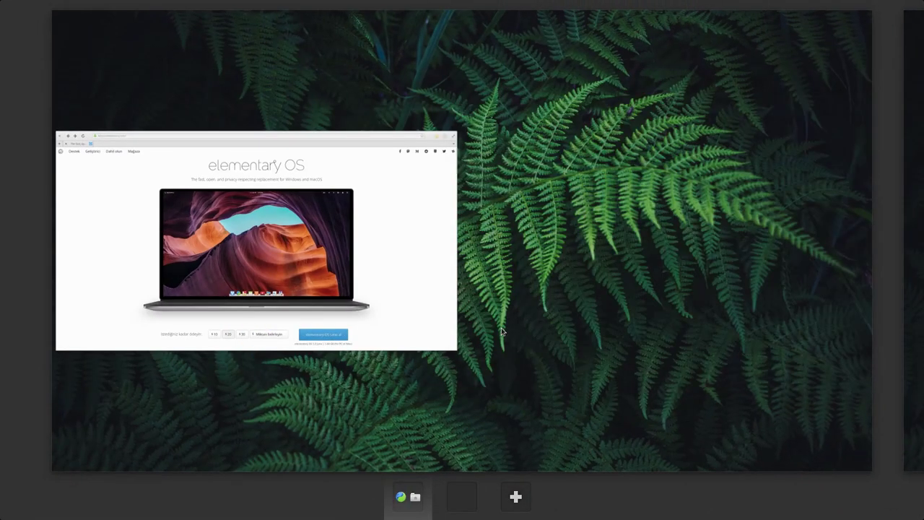
pyautogui.click(433, 303)
pyautogui.moveTo(436, 511)
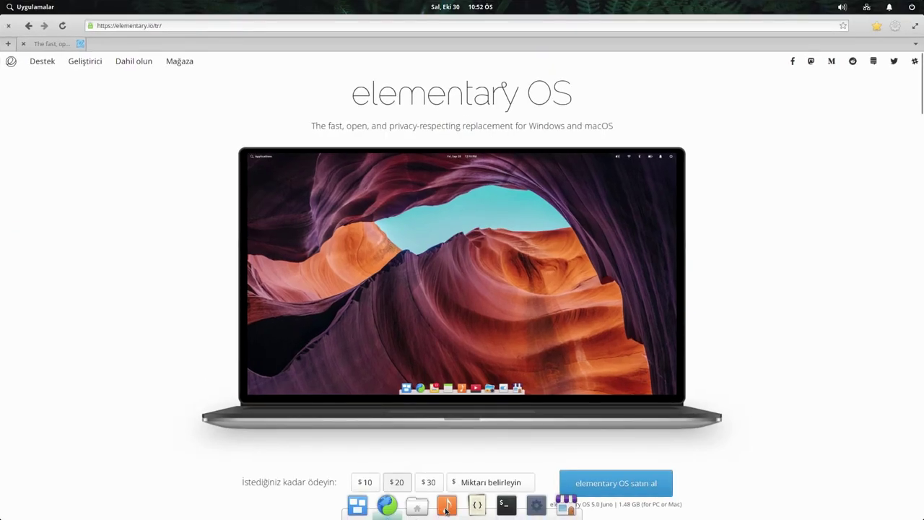
pyautogui.click(473, 505)
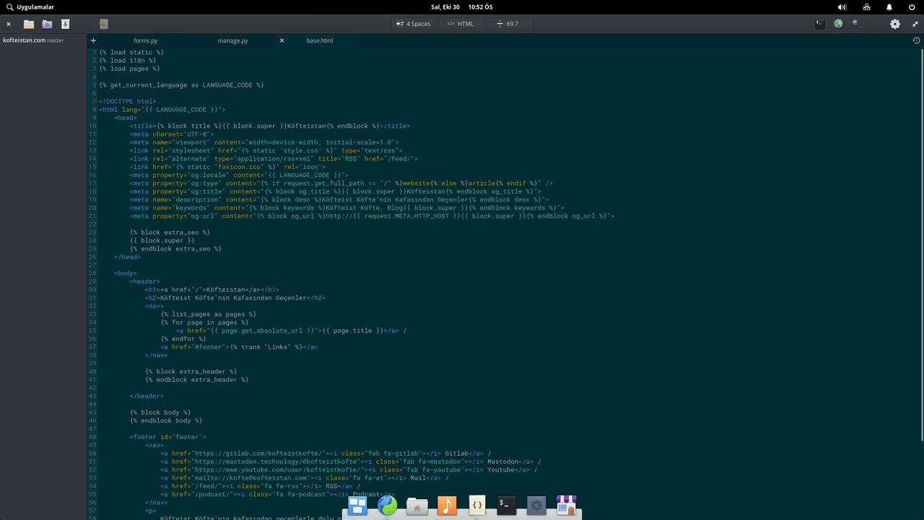
# - Drag the browser window in Multitasking View onto a new workspace of its own
pyautogui.hotkey('alt', 'Tab')
pyautogui.hotkey('alt', 'Tab')
pyautogui.moveTo(388, 511)
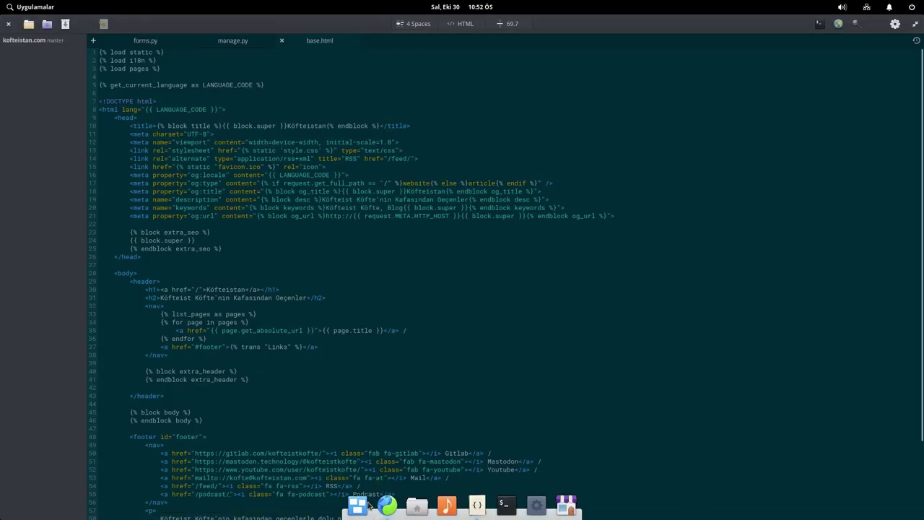
pyautogui.click(358, 506)
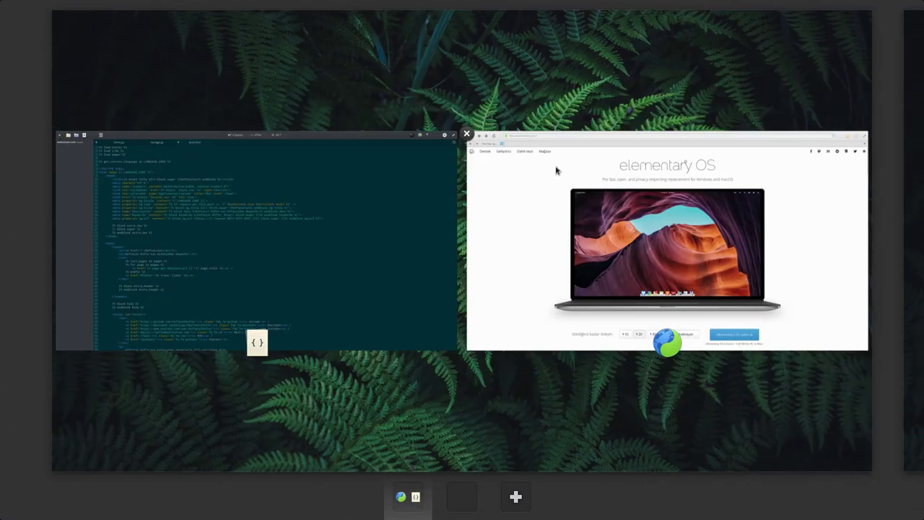
pyautogui.moveTo(560, 169); pyautogui.dragTo(614, 171)
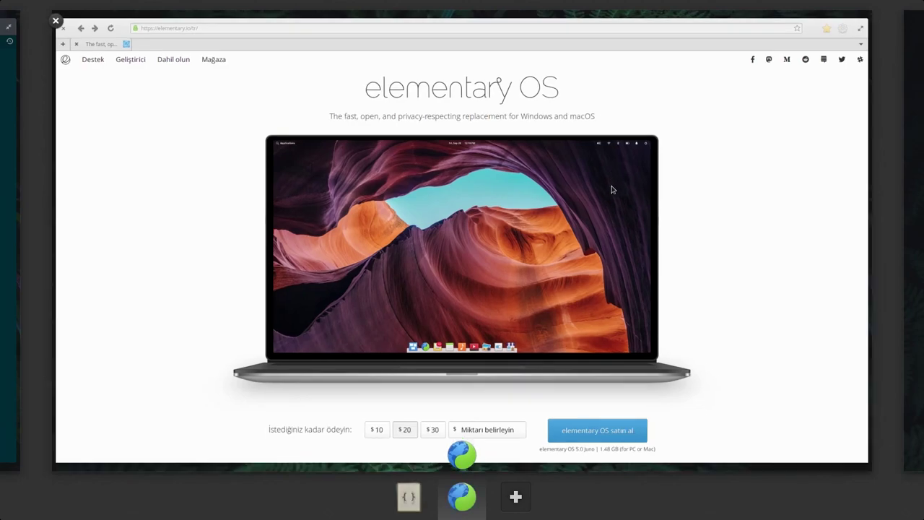
pyautogui.click(666, 78)
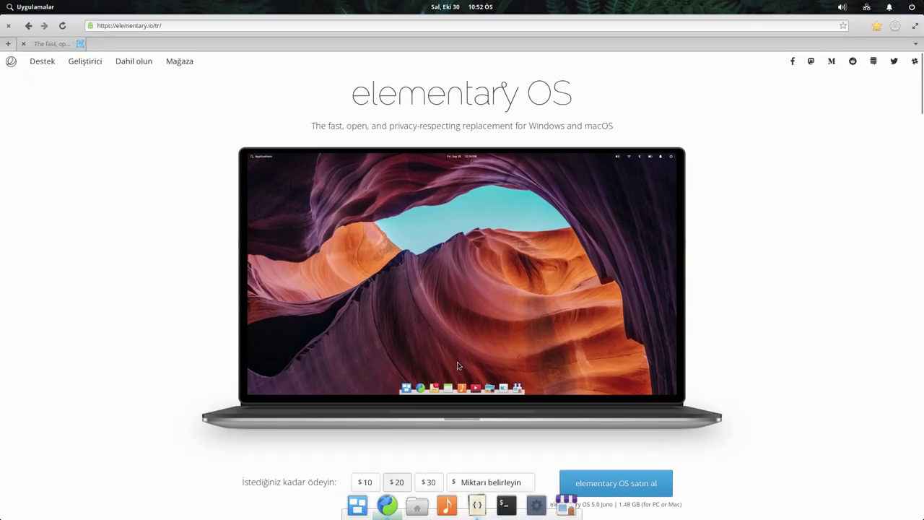
# - Return to the editor's workspace with Code full screen
pyautogui.click(358, 505)
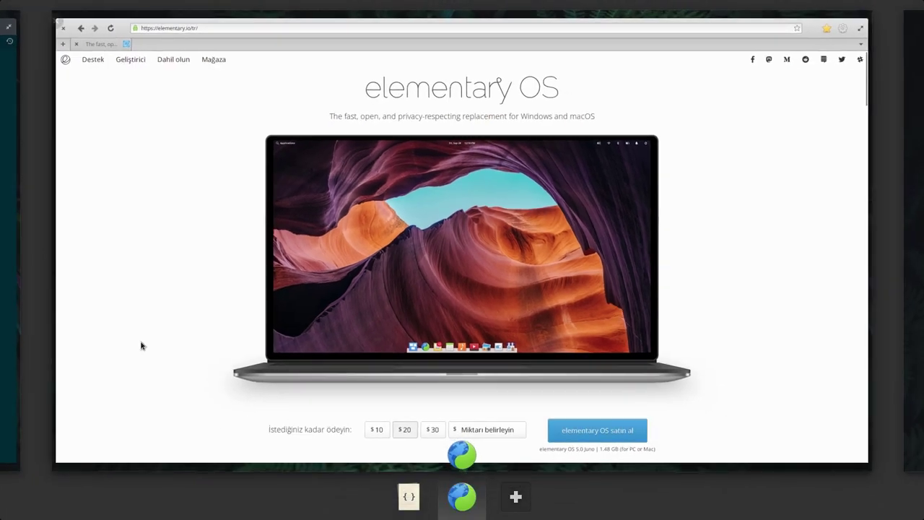
pyautogui.click(3, 301)
pyautogui.click(525, 169)
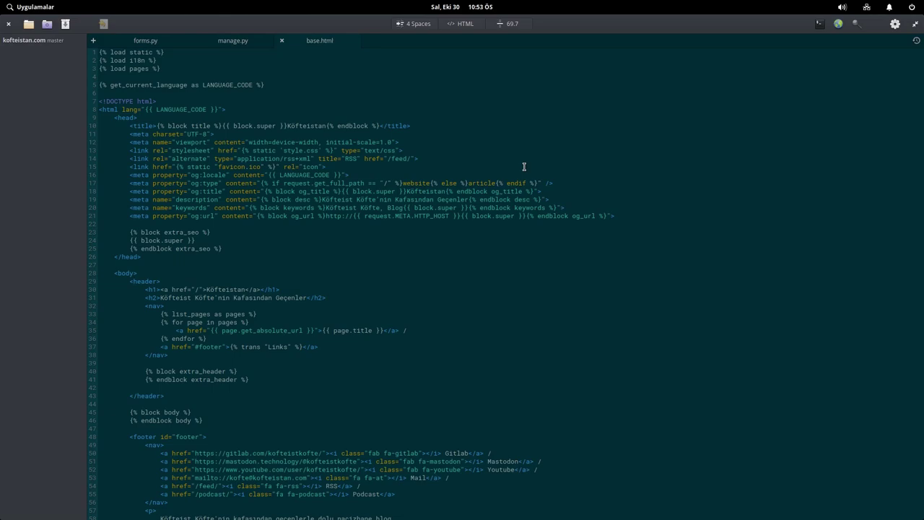
pyautogui.press('super')
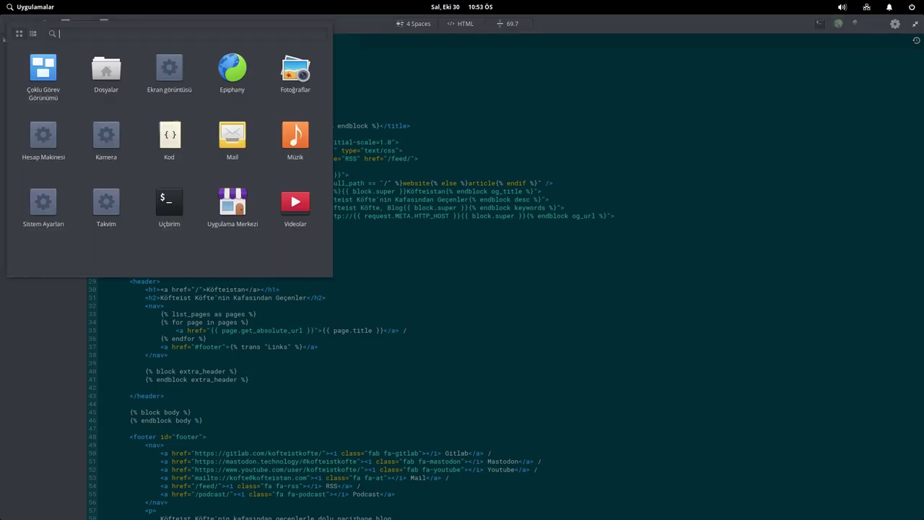
pyautogui.press('Escape')
pyautogui.press('super+Right')
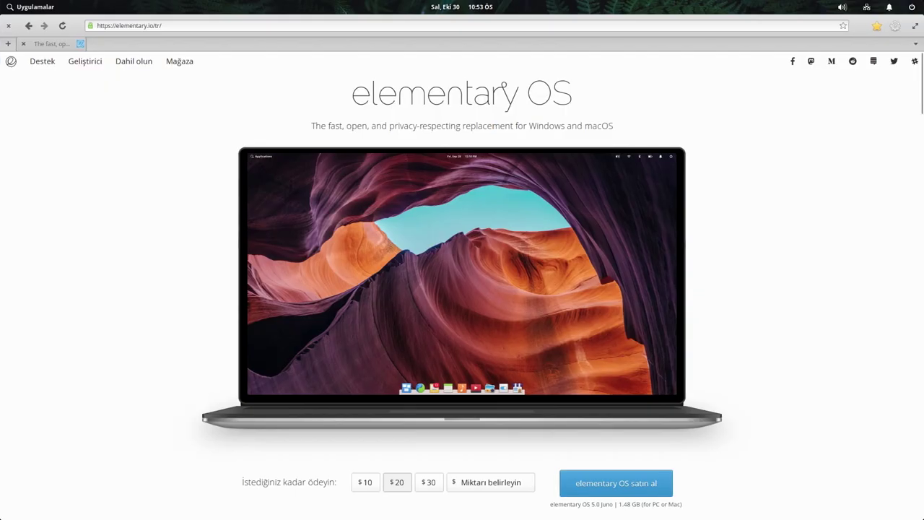
pyautogui.press('super+Left')
pyautogui.press('super+Right')
pyautogui.press('super+Left')
pyautogui.press('super+Right')
pyautogui.press('super+Left')
pyautogui.press('super+Right')
pyautogui.press('super+Left')
pyautogui.press('super+Right')
pyautogui.press('super+Left')
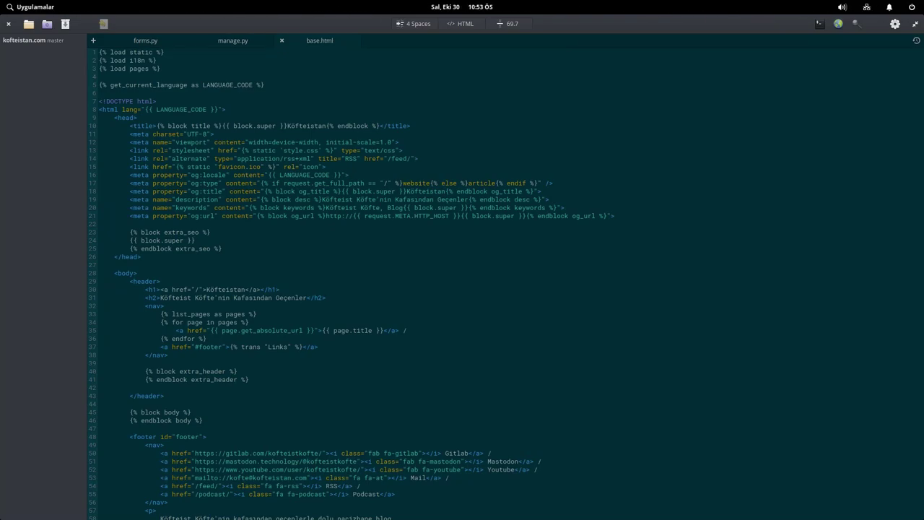
# - Check the browser's workspace, then restore the editor to a smaller floating window
pyautogui.press('super+Right')
pyautogui.press('super+Left')
pyautogui.press('super+Down')
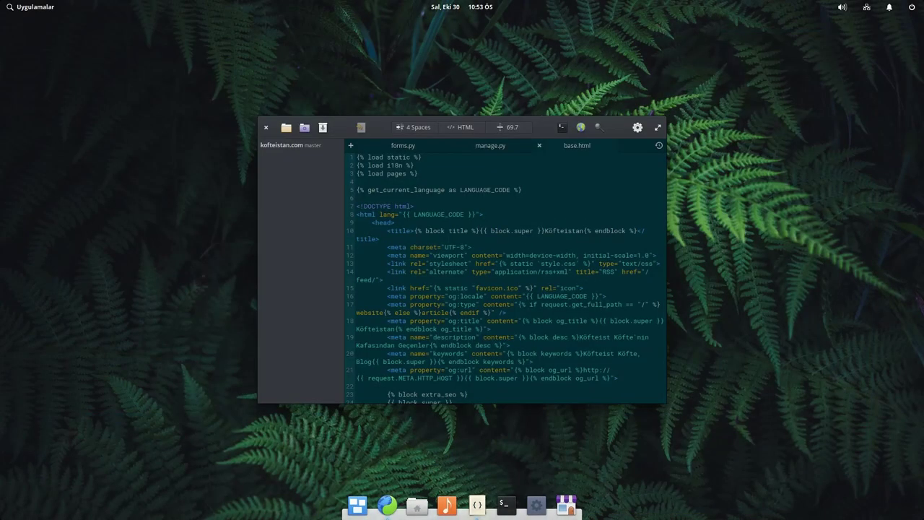
pyautogui.press('super')
pyautogui.press('Escape')
# - Carry the editor with Super+Alt+arrows onto the empty workspace and maximize it
pyautogui.press('super+alt+Left')
pyautogui.press('super+alt+Right')
pyautogui.press('super+alt+Left')
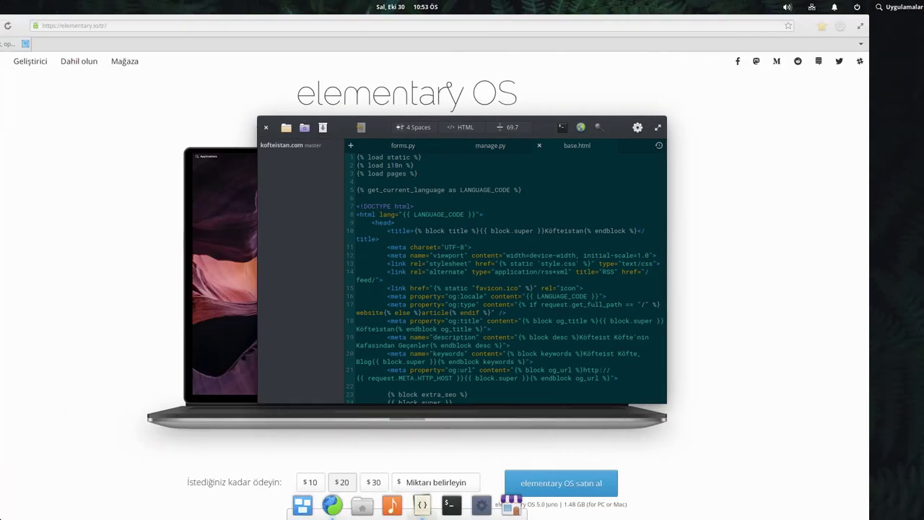
pyautogui.press('super+alt+Right')
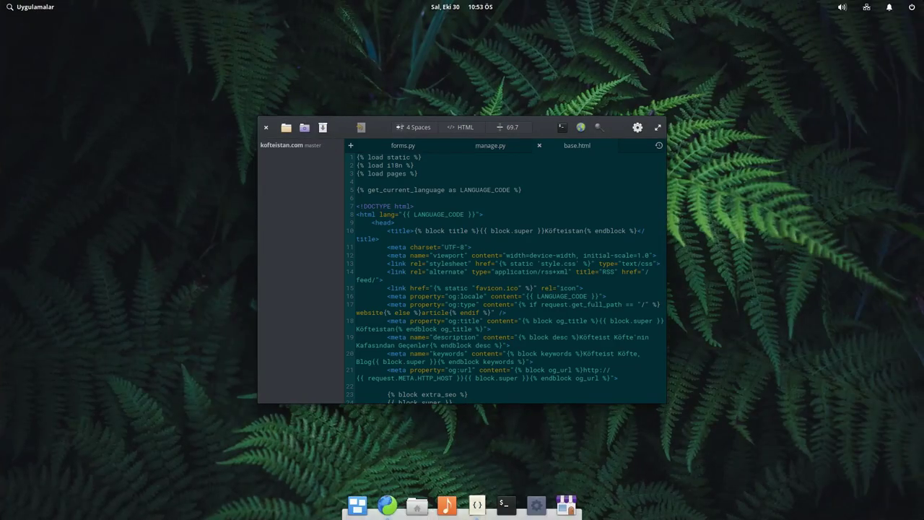
pyautogui.press('super+Up')
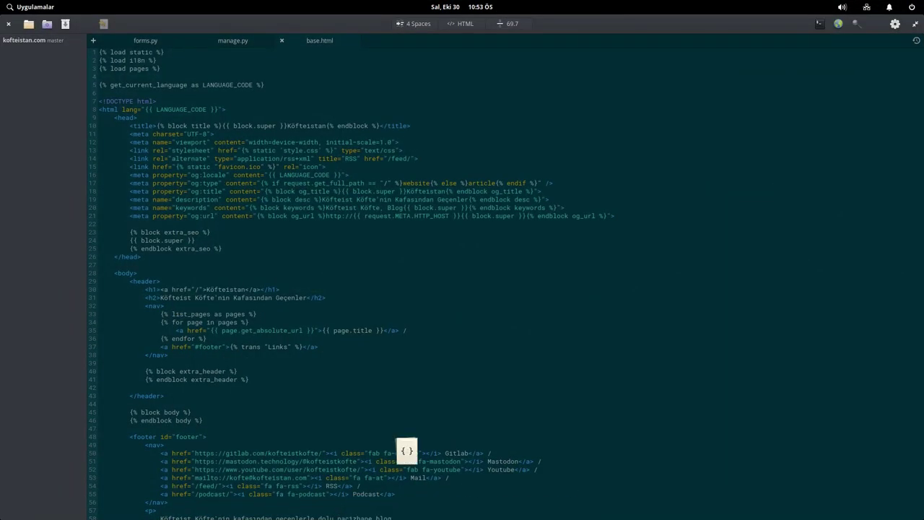
pyautogui.press('super+Down')
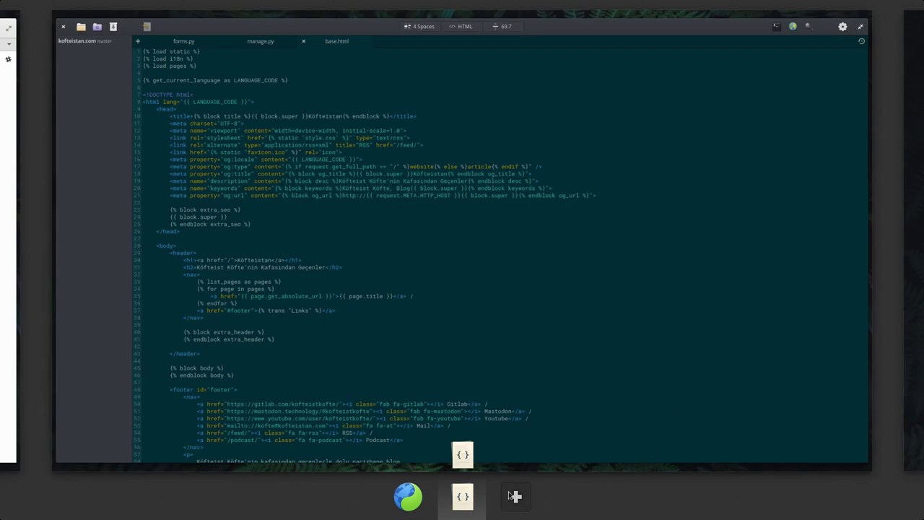
# - Open Terminal on a new empty workspace, then close it
pyautogui.click(516, 496)
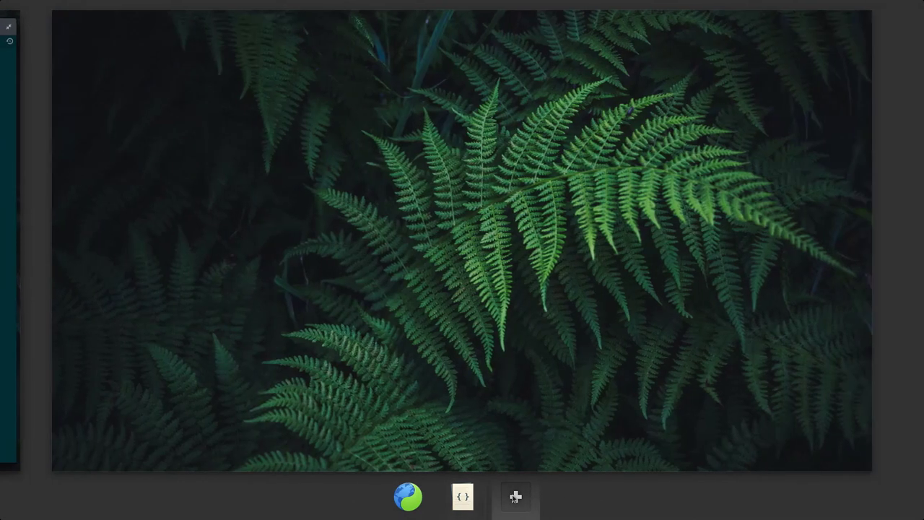
pyautogui.click(295, 171)
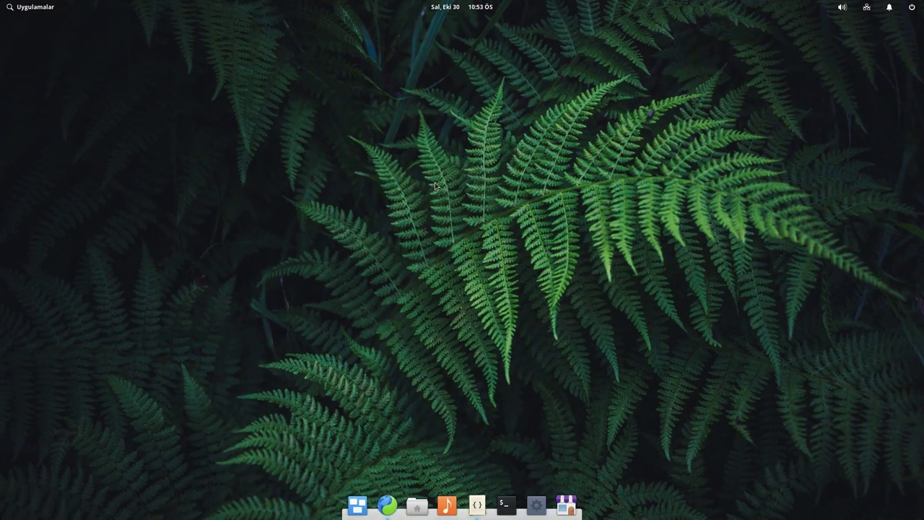
pyautogui.click(506, 505)
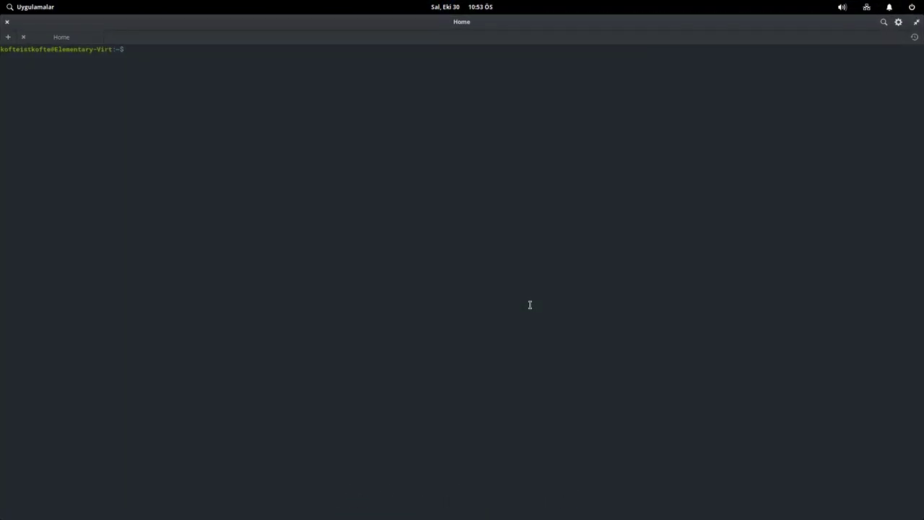
pyautogui.press('super+Left')
pyautogui.press('super+Left')
pyautogui.press('super+Right')
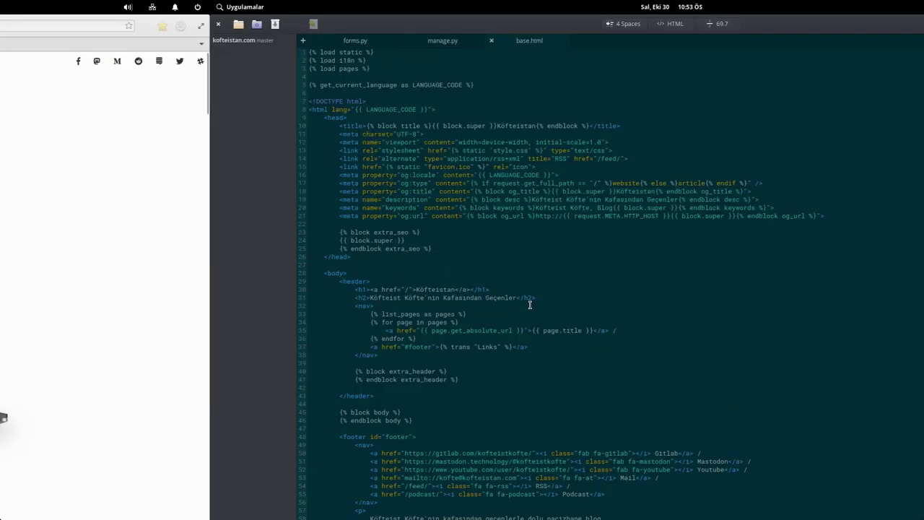
pyautogui.press('super+Right')
pyautogui.press('super+Right')
pyautogui.click(506, 506)
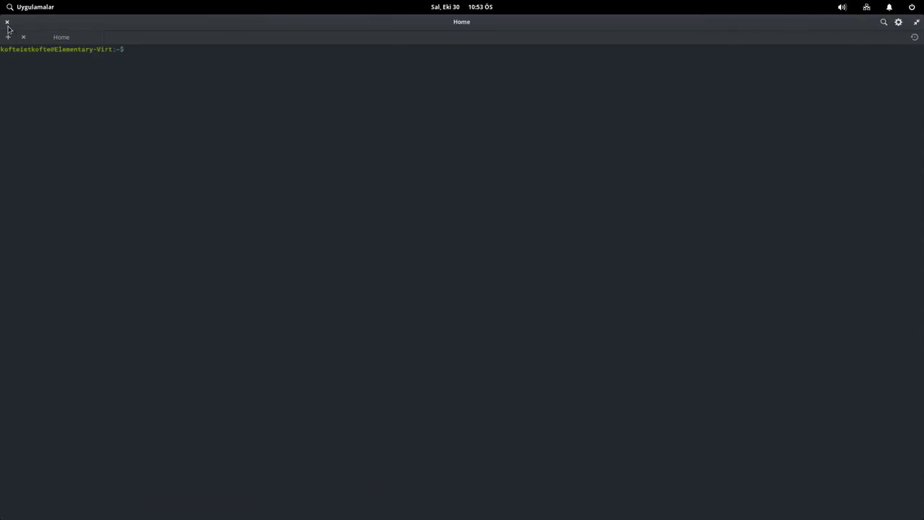
pyautogui.click(7, 22)
# - Close the Code editor window
pyautogui.press('super')
pyautogui.press('Escape')
pyautogui.click(477, 505)
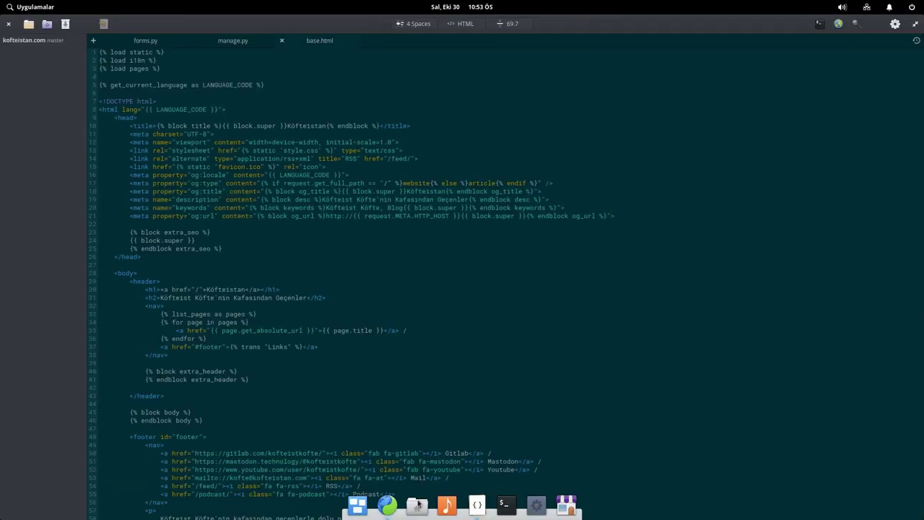
pyautogui.press('super')
pyautogui.press('Escape')
pyautogui.click(8, 23)
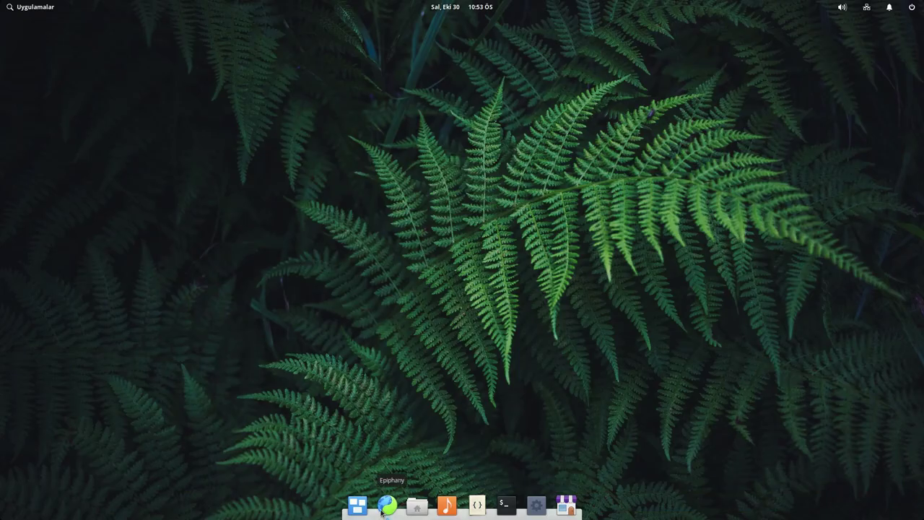
# - Close the browser, then relaunch it on elementary.io along with Code on base.html
pyautogui.click(387, 505)
pyautogui.click(6, 26)
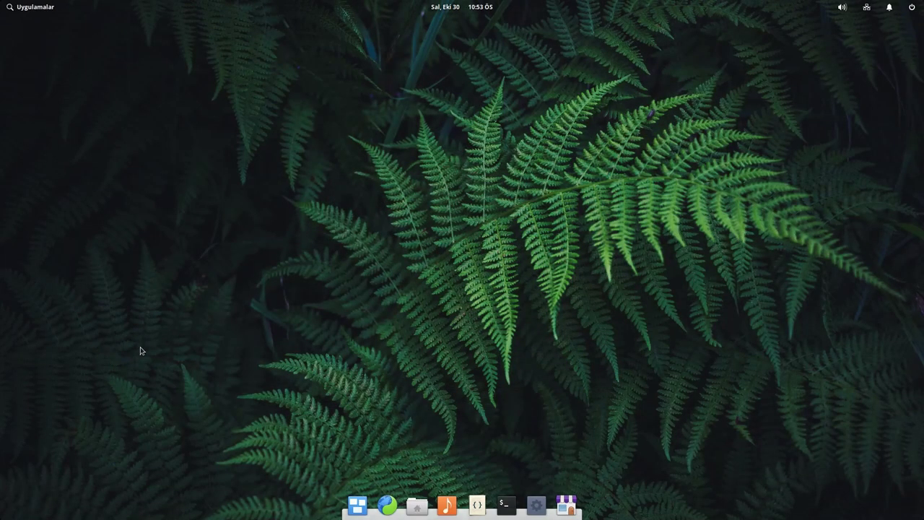
pyautogui.click(387, 505)
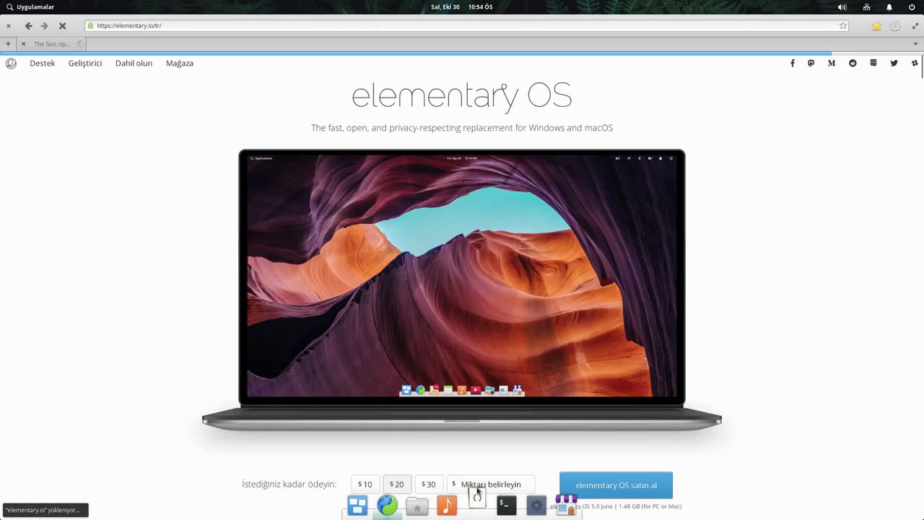
pyautogui.click(477, 501)
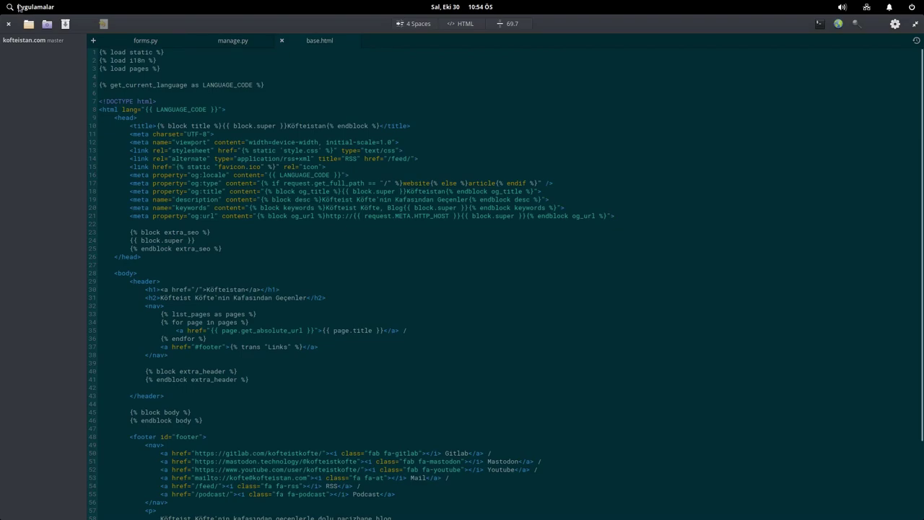
# - Pin the laptop image as picture-in-picture, then move it bottom-right over the editor and enlarge it slightly
pyautogui.click(387, 505)
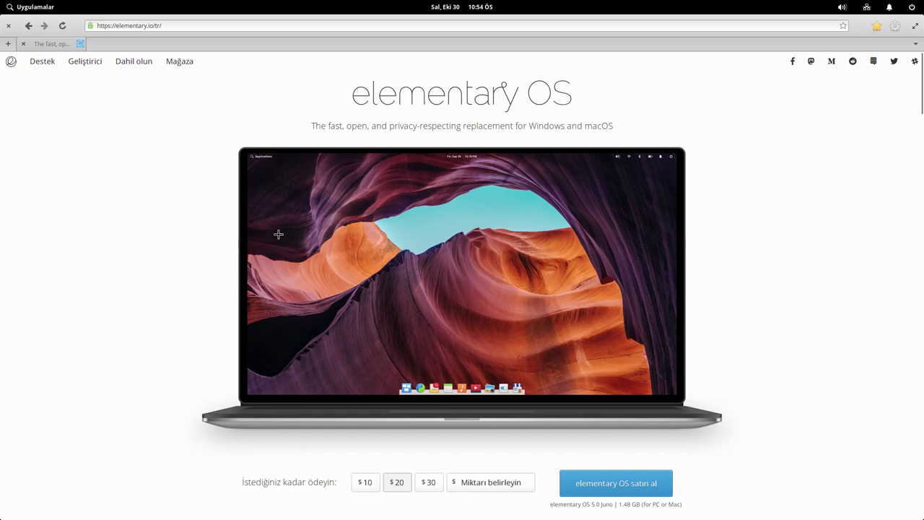
pyautogui.moveTo(246, 153); pyautogui.dragTo(678, 395)
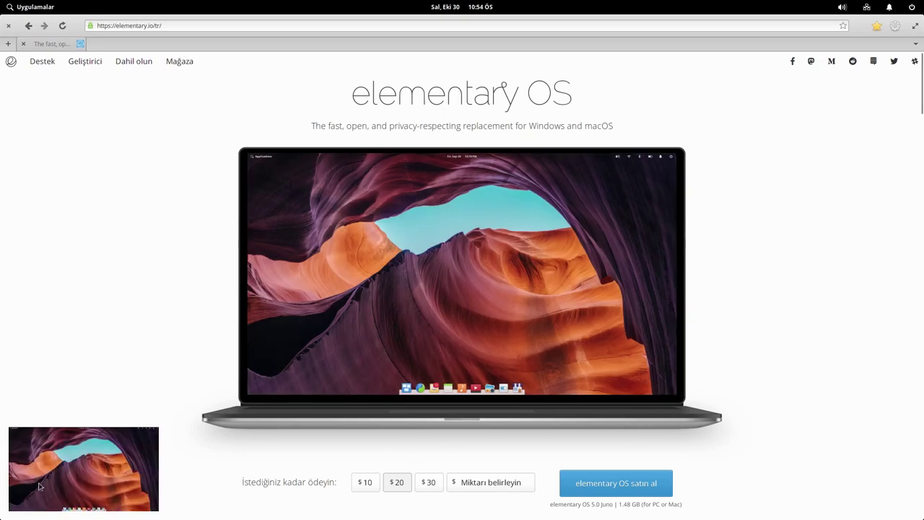
pyautogui.moveTo(388, 509)
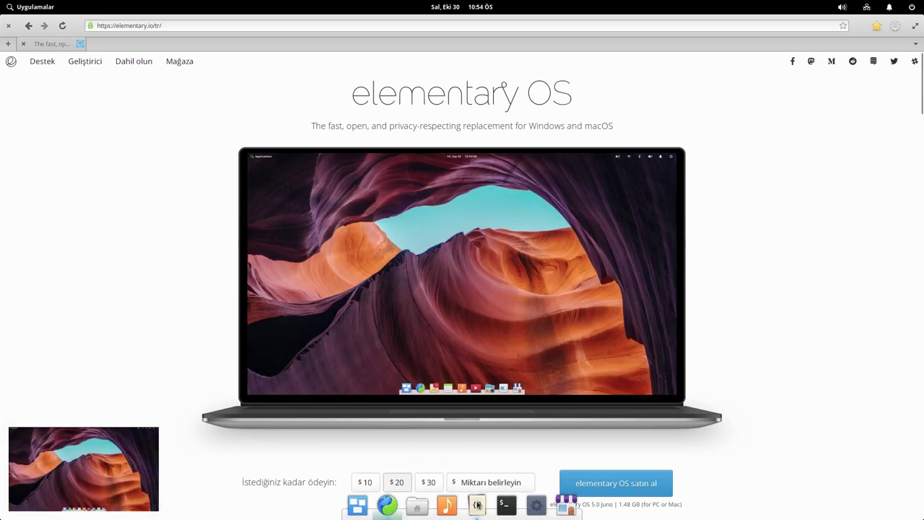
pyautogui.click(478, 504)
pyautogui.moveTo(114, 460); pyautogui.dragTo(797, 501)
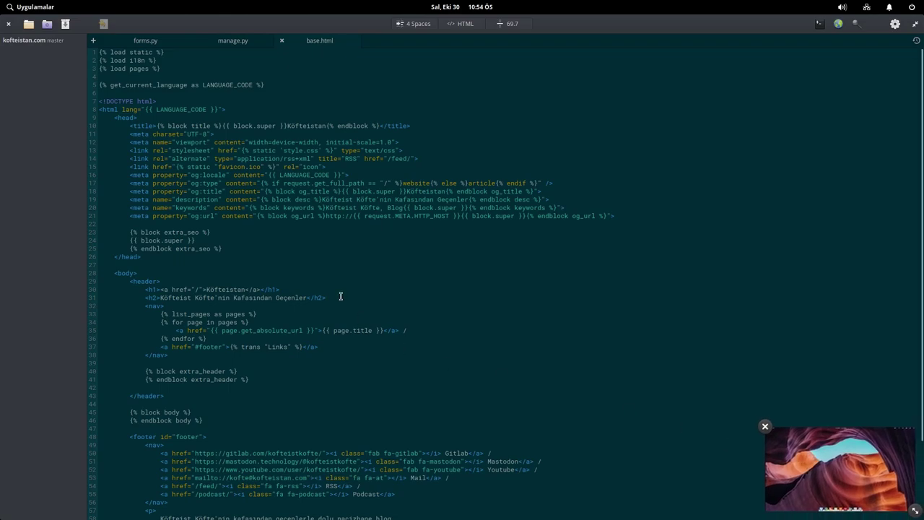
pyautogui.moveTo(766, 431)
pyautogui.scroll(-4, 591, 297)
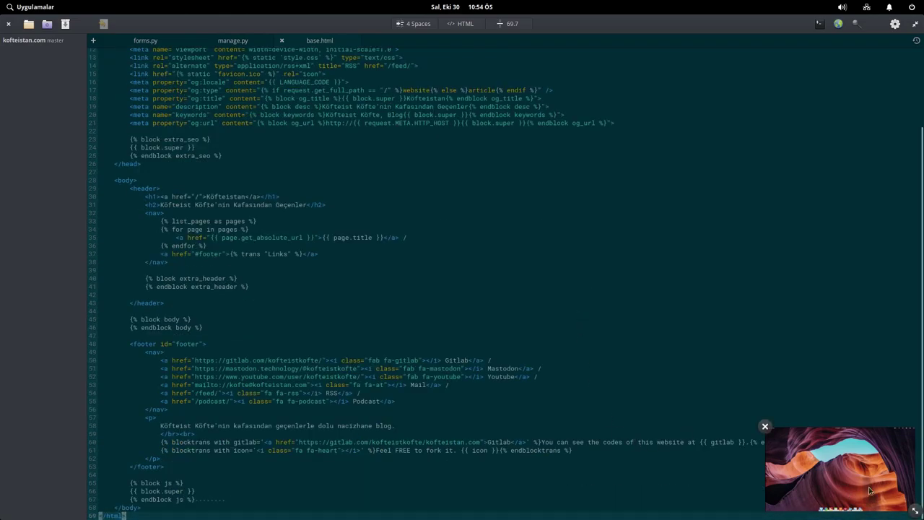
pyautogui.moveTo(915, 513); pyautogui.dragTo(891, 493)
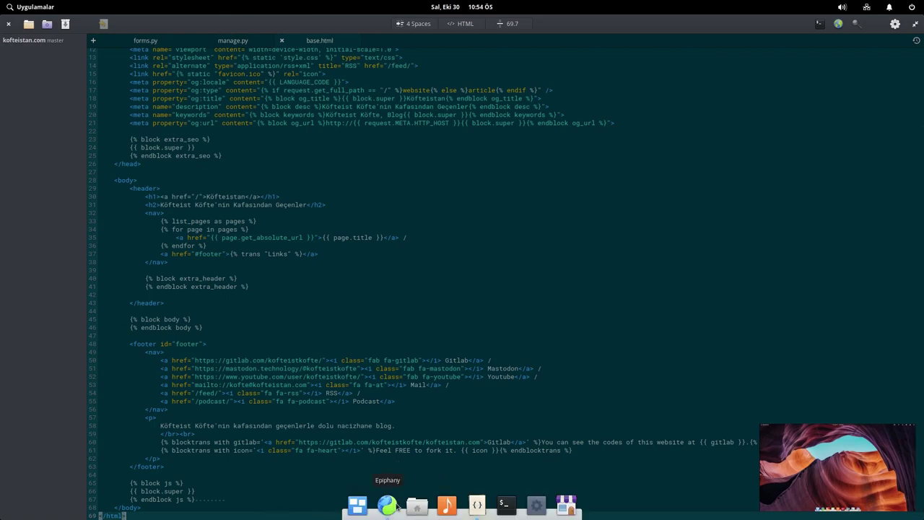
# - Move the elementary.io browser window aside and pin the whole window as a preview
pyautogui.click(387, 506)
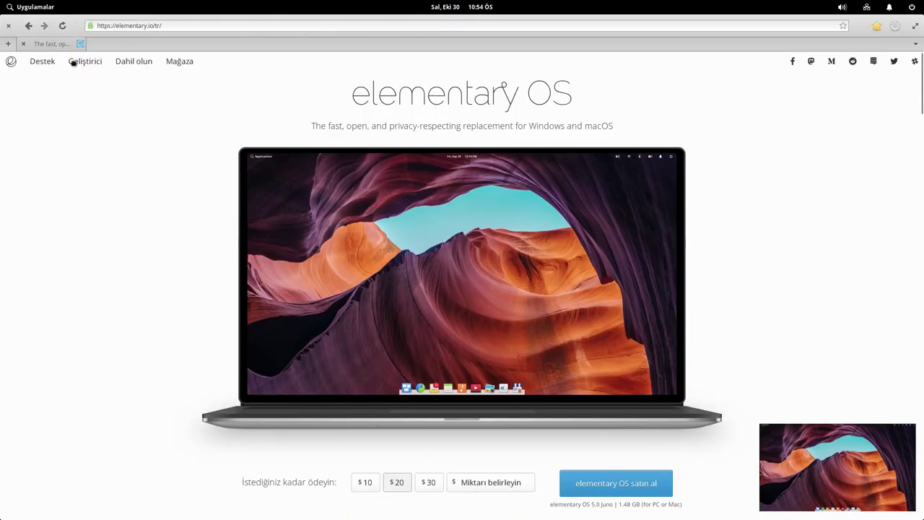
pyautogui.moveTo(78, 26); pyautogui.dragTo(77, 84)
pyautogui.moveTo(912, 87); pyautogui.dragTo(503, 161)
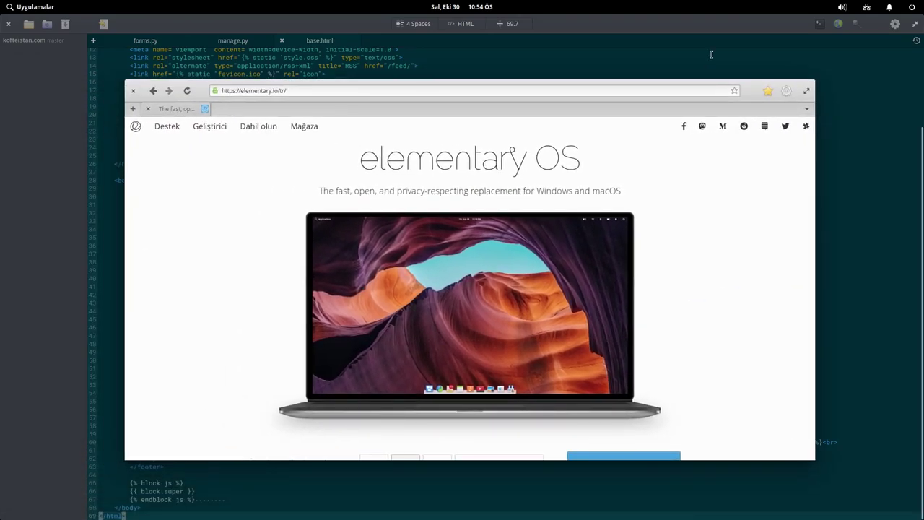
pyautogui.click(607, 343)
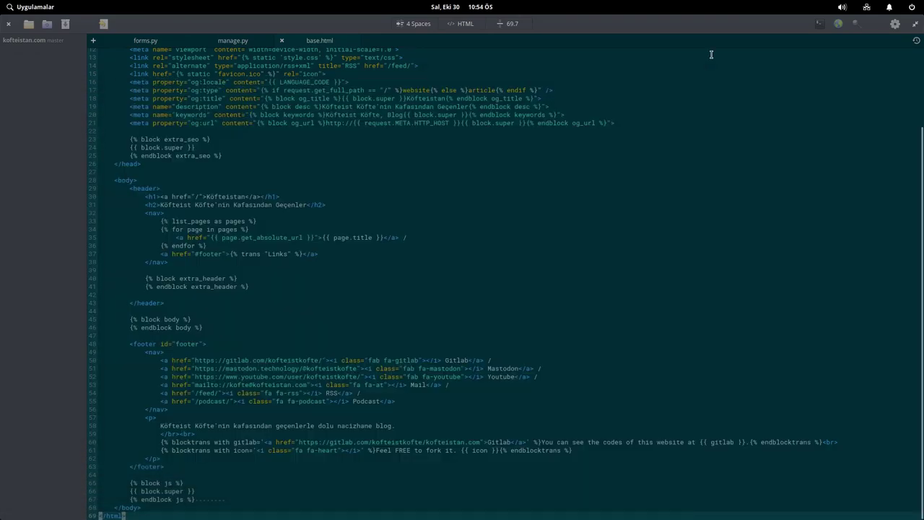
# - Restore the browser from its preview, pin just the laptop image, and close the browser preview
pyautogui.moveTo(809, 451)
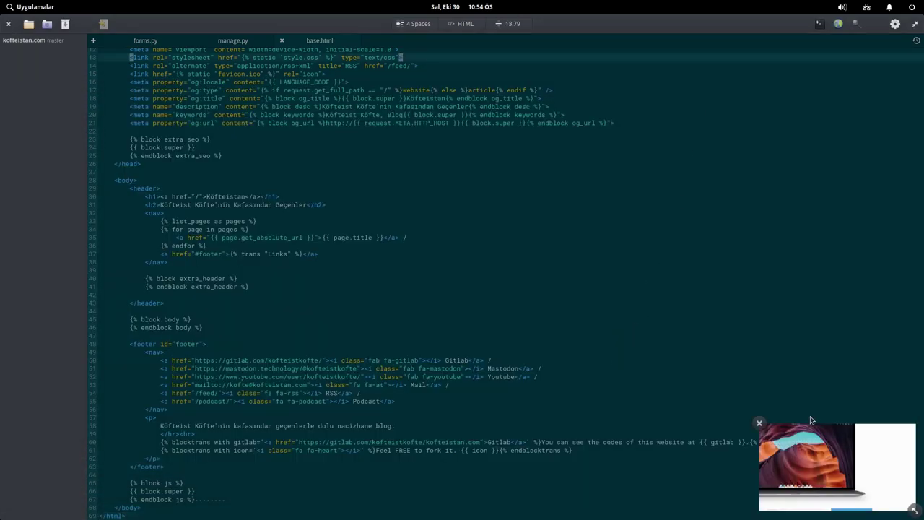
pyautogui.moveTo(828, 465); pyautogui.dragTo(825, 458)
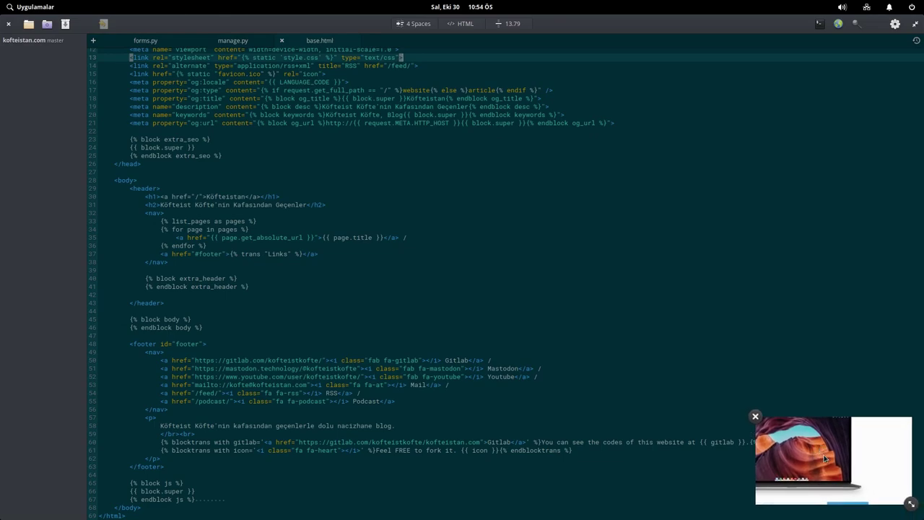
pyautogui.click(825, 459)
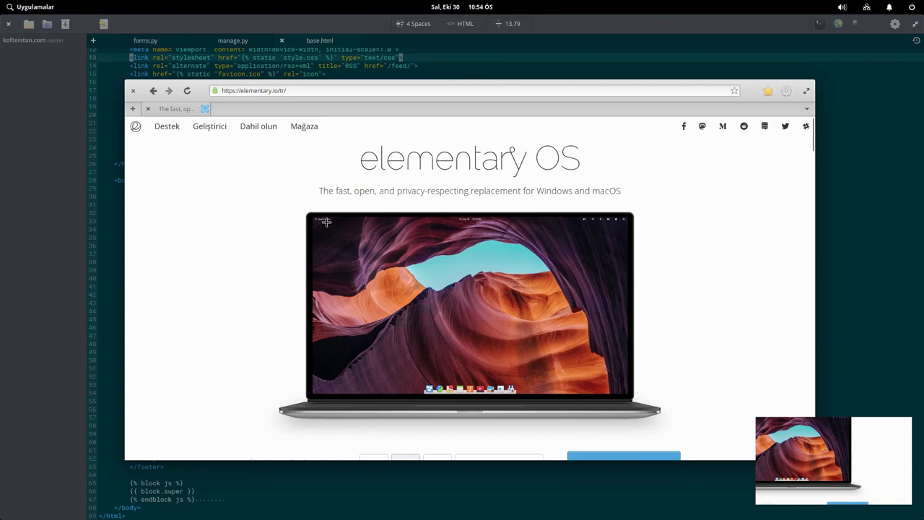
pyautogui.moveTo(312, 217); pyautogui.dragTo(629, 394)
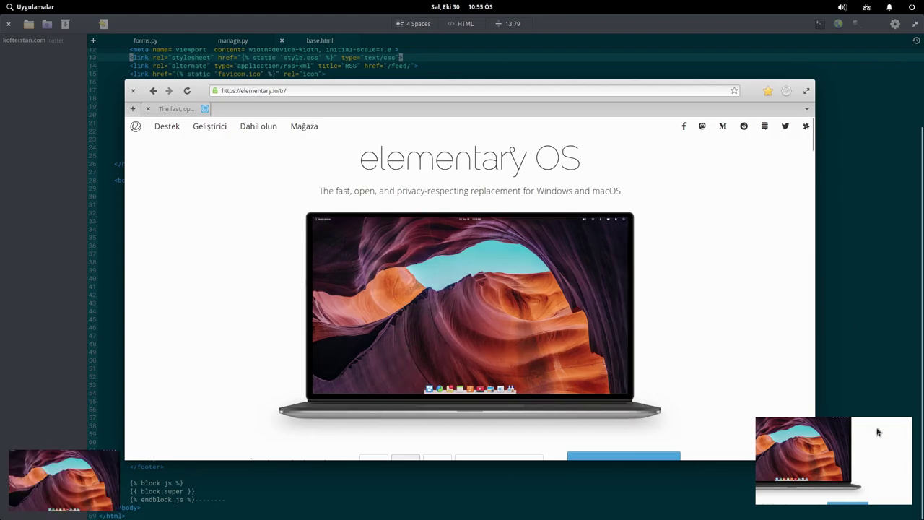
pyautogui.click(756, 416)
# - Move the laptop-image preview to the right, enlarge it, then close it
pyautogui.click(29, 386)
pyautogui.moveTo(86, 477); pyautogui.dragTo(860, 477)
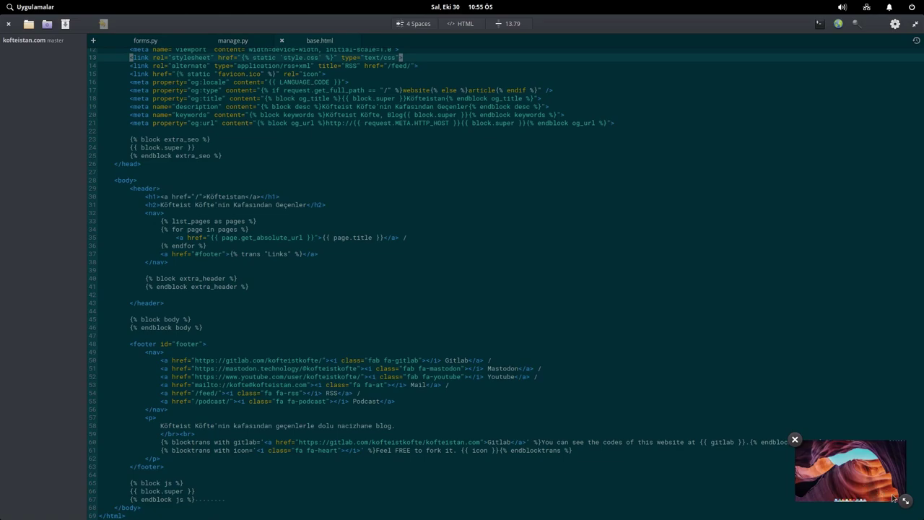
pyautogui.moveTo(908, 501); pyautogui.dragTo(920, 513)
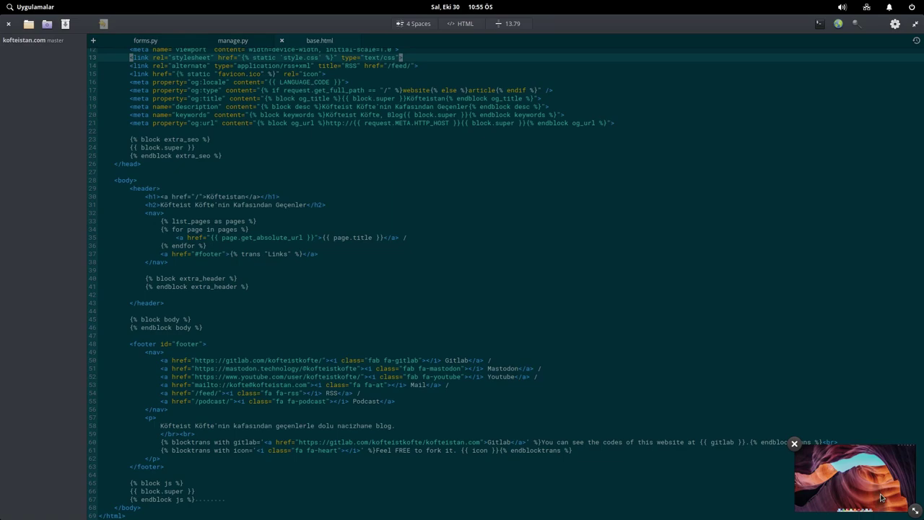
pyautogui.click(795, 444)
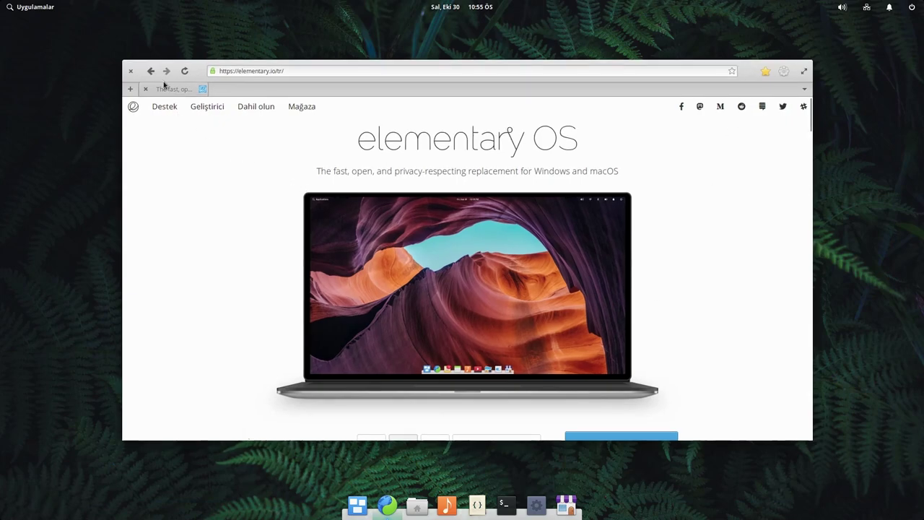
# - Close the Epiphany window with its × button
pyautogui.click(129, 73)
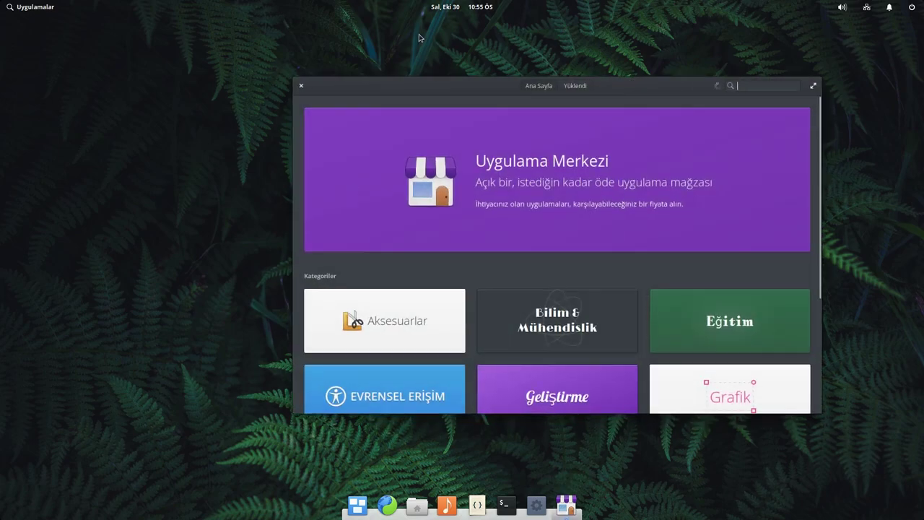
# - Maximize AppCenter and browse the Oyunlar (Games) category
pyautogui.doubleClick(483, 92)
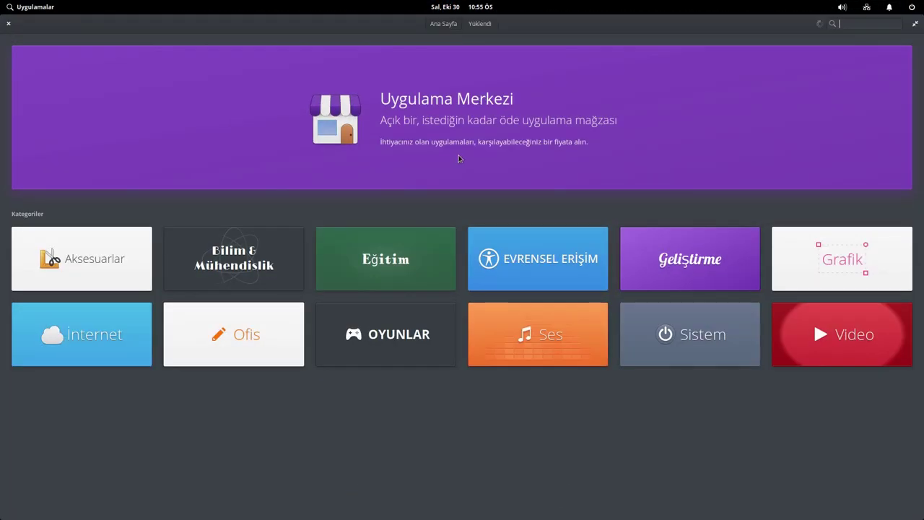
pyautogui.click(367, 342)
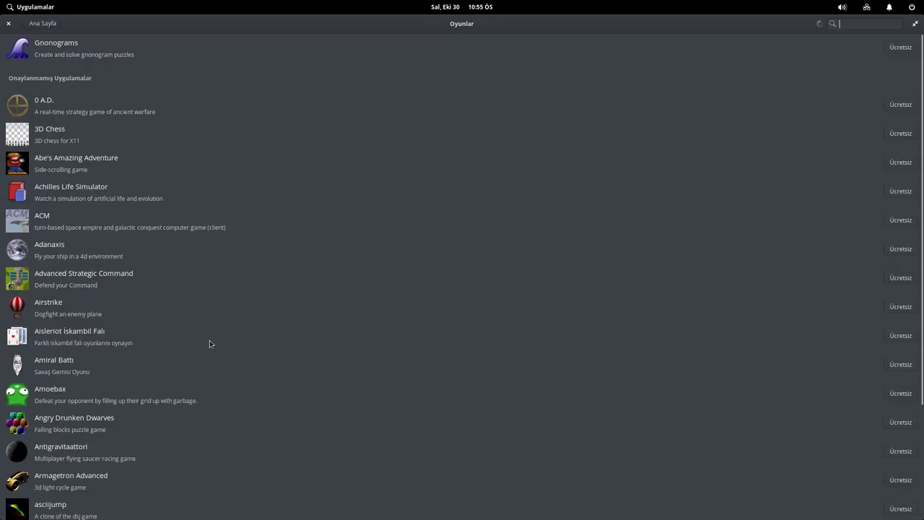
pyautogui.scroll(-2, 239, 350)
pyautogui.scroll(2, 238, 334)
pyautogui.click(32, 24)
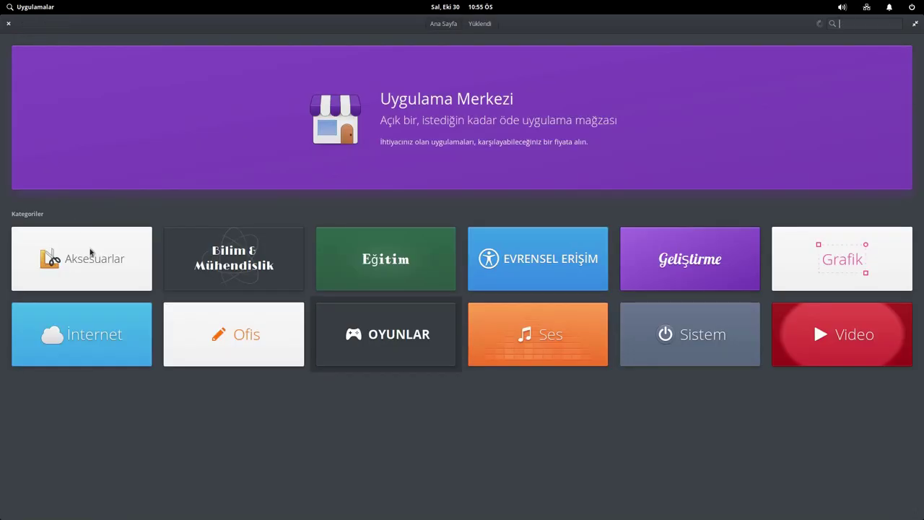
# - Open Aksesuarlar, then bring up the price choices beside Agenda's $3.00 button
pyautogui.click(42, 269)
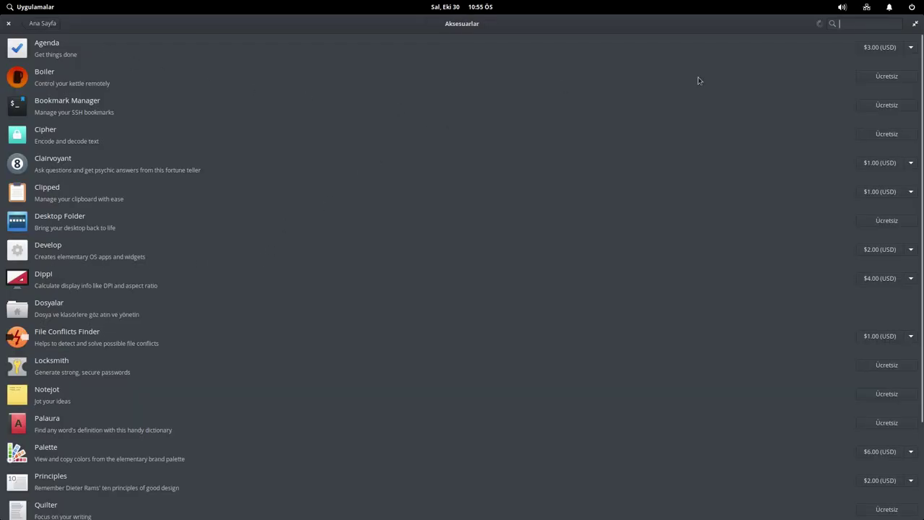
pyautogui.click(56, 50)
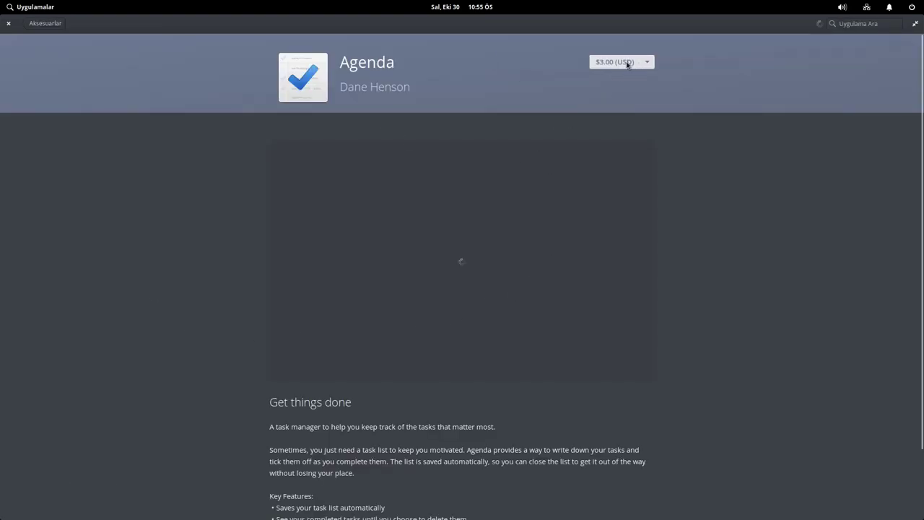
pyautogui.hotkey('ctrl', 'q')
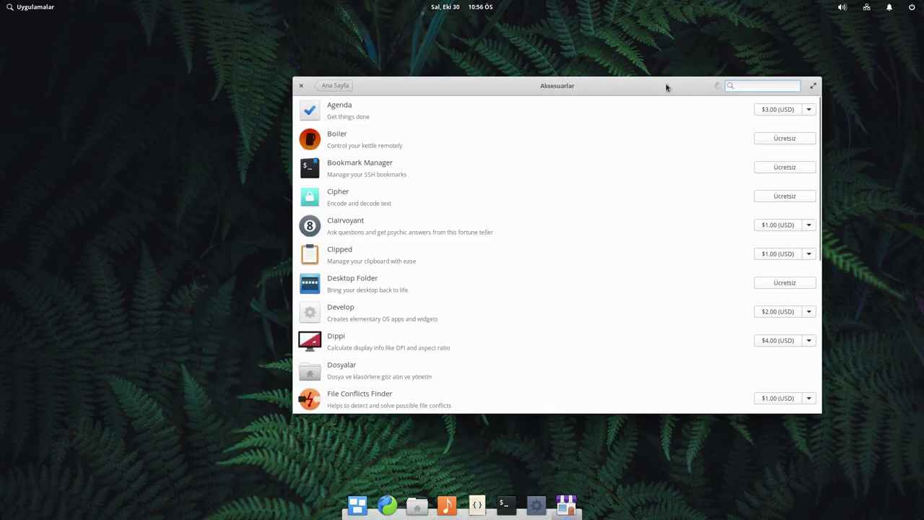
pyautogui.doubleClick(667, 86)
pyautogui.click(910, 49)
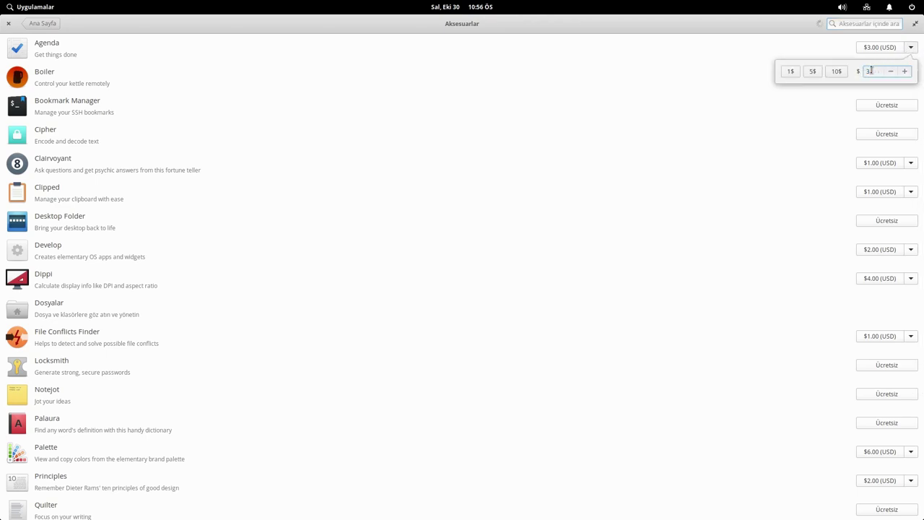
# - Set Agenda's payment to 0 and install it free, authorizing with the account password
pyautogui.write('0')
pyautogui.click(890, 71)
pyautogui.click(880, 52)
pyautogui.click(873, 47)
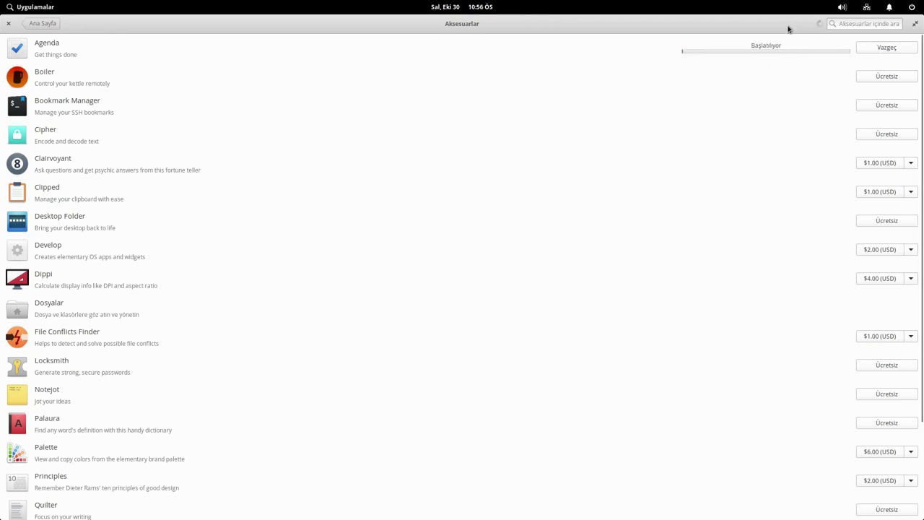
pyautogui.moveTo(743, 24); pyautogui.dragTo(632, 81)
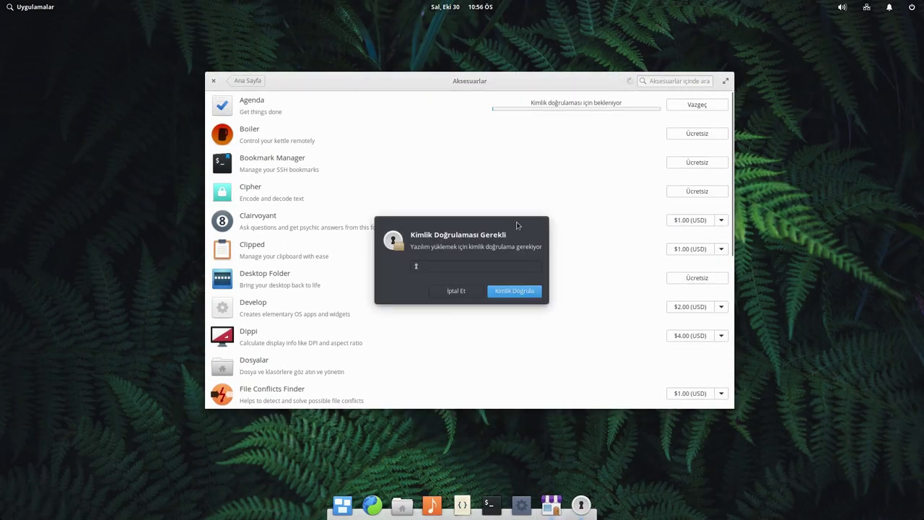
pyautogui.write('•••••••••••')
pyautogui.press('Return')
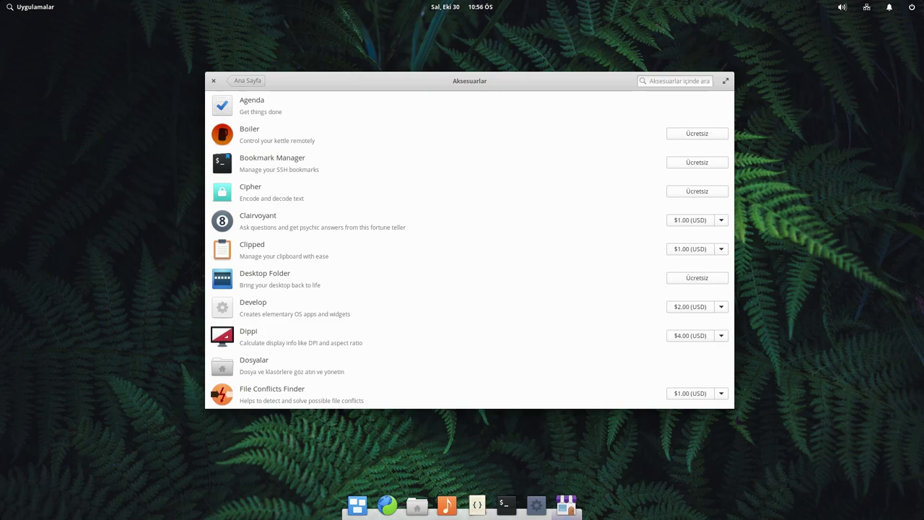
# - Launch the newly installed Agenda from the Applications menu and move its window upper left
pyautogui.click(44, 6)
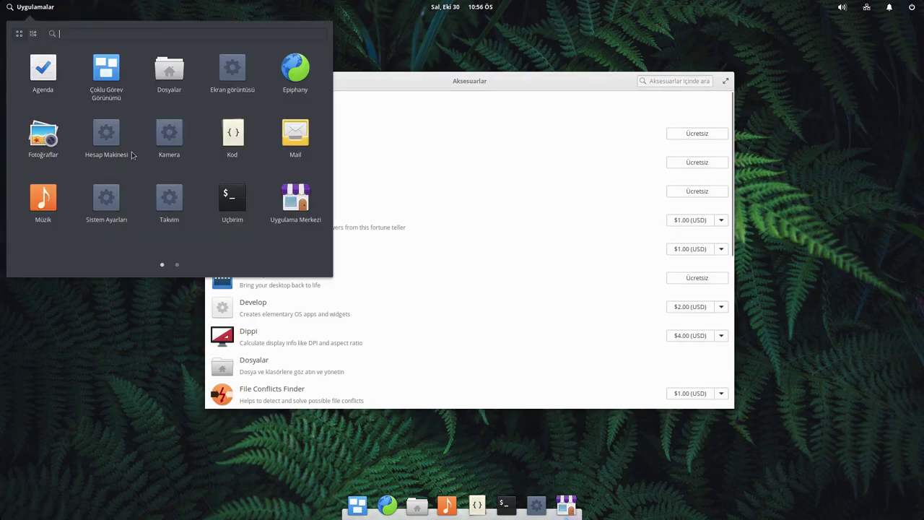
pyautogui.click(178, 265)
pyautogui.click(161, 265)
pyautogui.click(43, 69)
pyautogui.moveTo(474, 173); pyautogui.dragTo(282, 123)
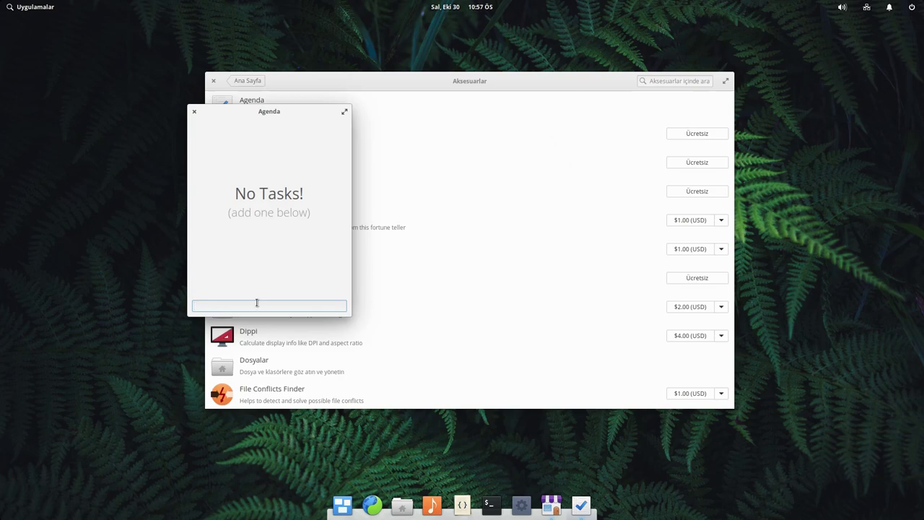
# - Add a task named 'deneme', edit its text, and close the Agenda window
pyautogui.press('Return')
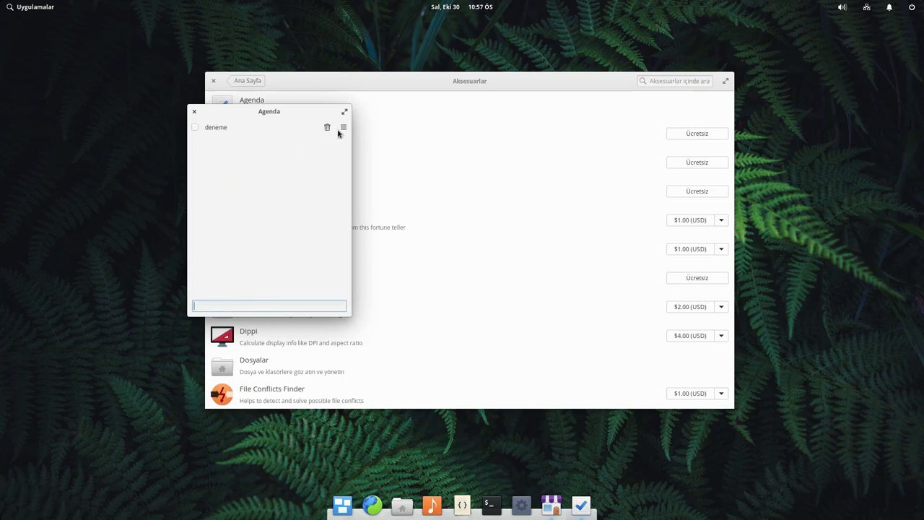
pyautogui.click(342, 129)
pyautogui.click(262, 129)
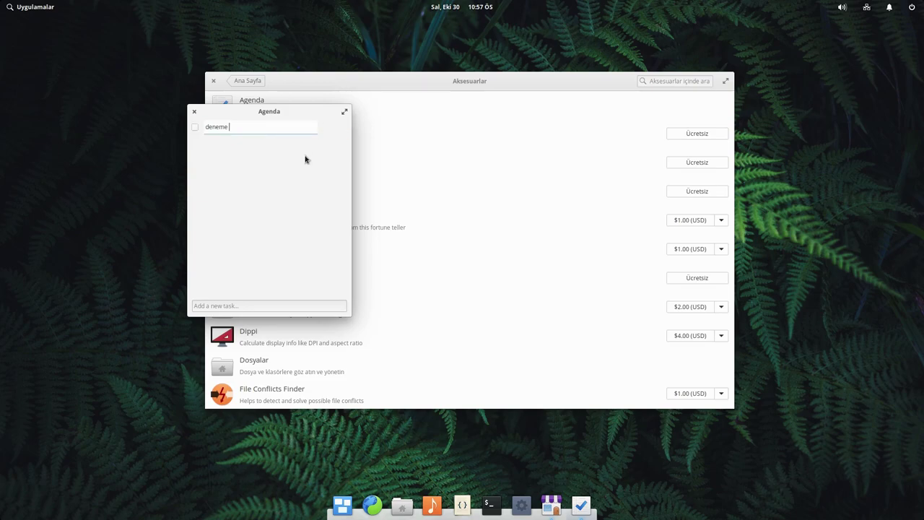
pyautogui.click(349, 129)
pyautogui.click(194, 112)
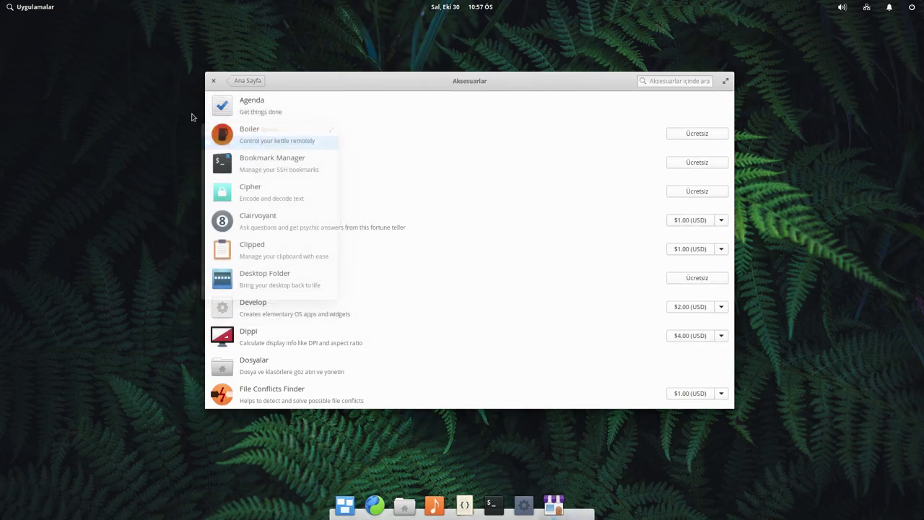
# - Inspect the dock context menus for the Files, Terminal and Epiphany launchers
pyautogui.scroll(-5, 308, 347)
pyautogui.rightClick(416, 505)
pyautogui.press('Escape')
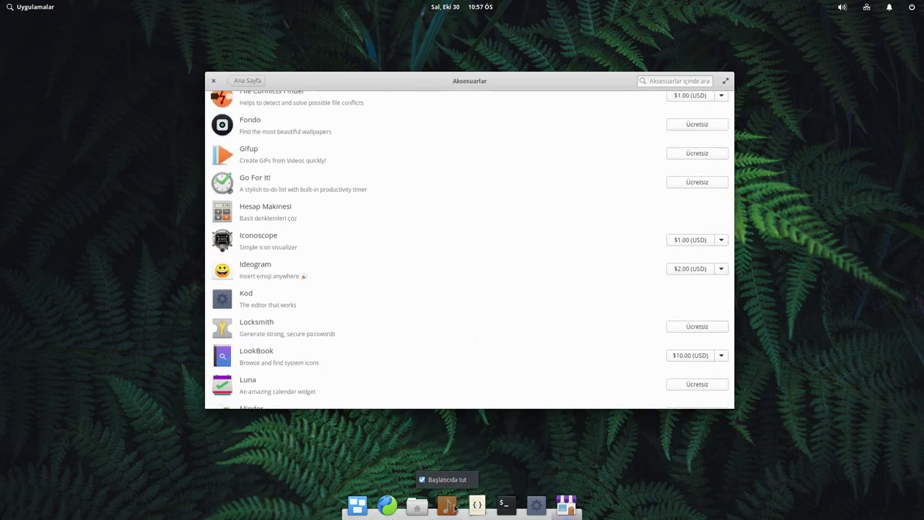
pyautogui.rightClick(504, 506)
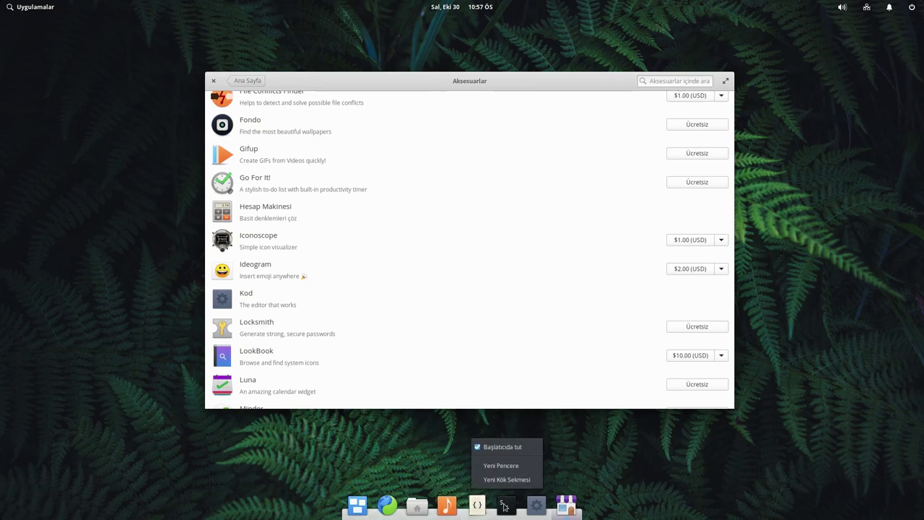
pyautogui.click(610, 476)
pyautogui.rightClick(393, 508)
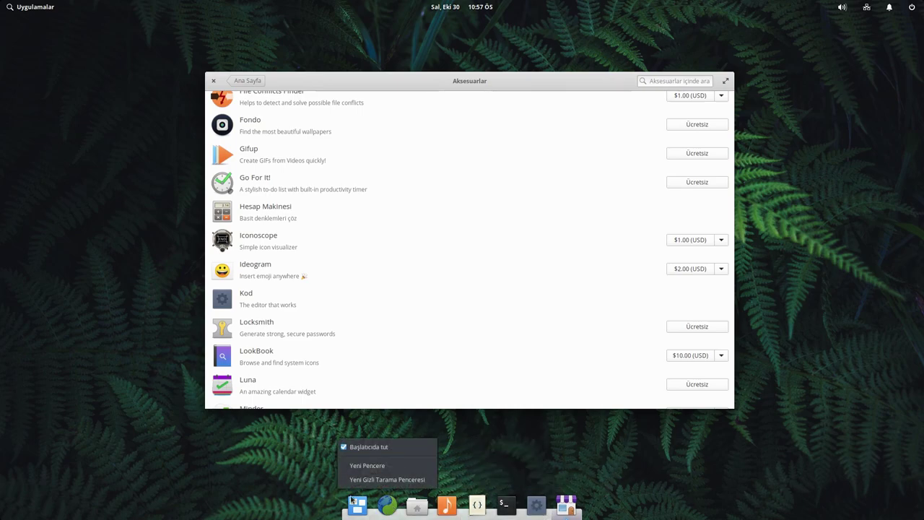
pyautogui.click(217, 466)
# - Launch Videolar from Applications and pin it to the dock with Başlatıcıda tut
pyautogui.click(7, 6)
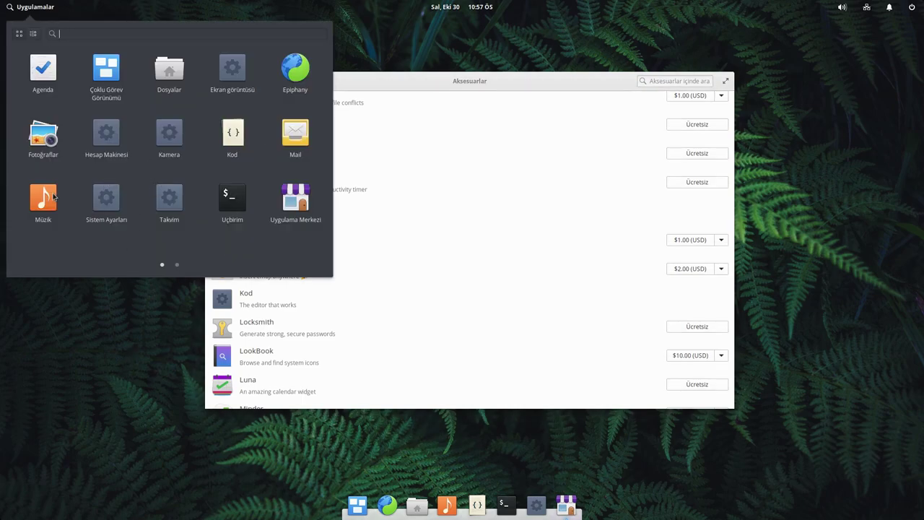
pyautogui.scroll(-1, 233, 161)
pyautogui.click(43, 70)
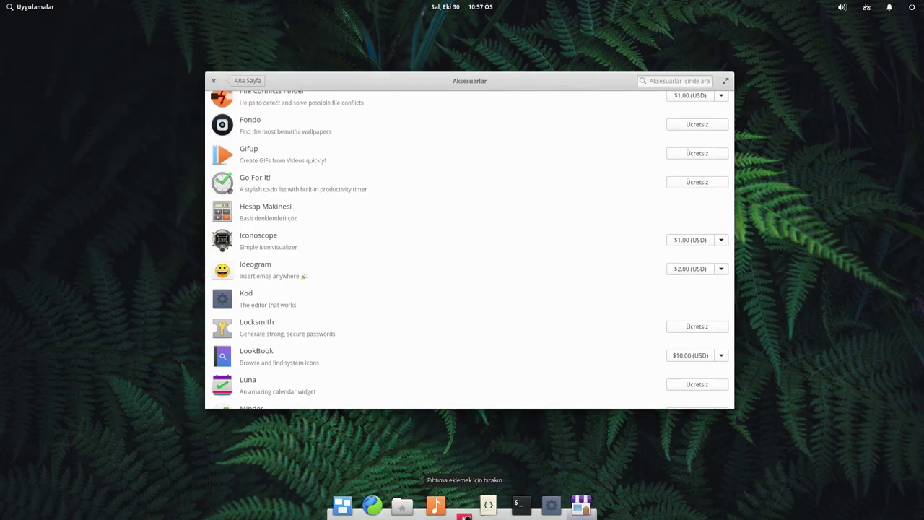
pyautogui.rightClick(460, 502)
pyautogui.click(366, 460)
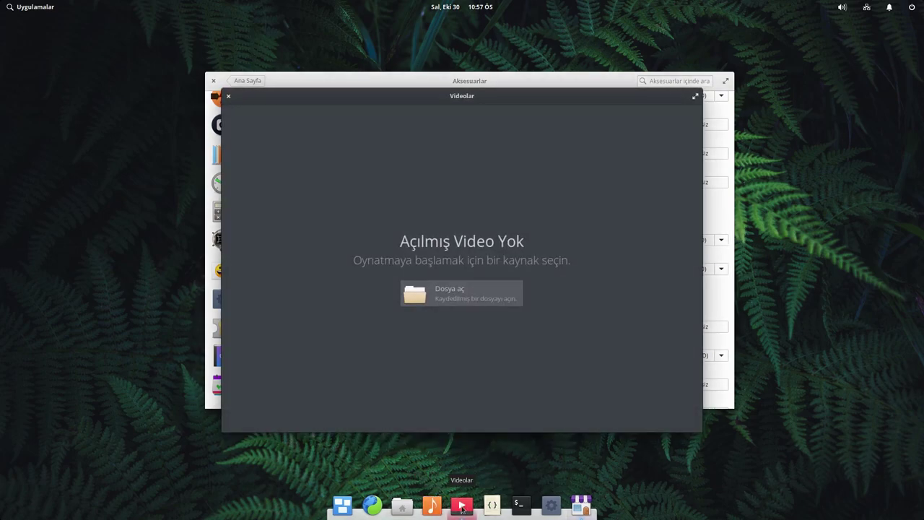
# - Quit Videolar via Kapat in its dock menu and maximize the Aksesuarlar store window
pyautogui.rightClick(463, 507)
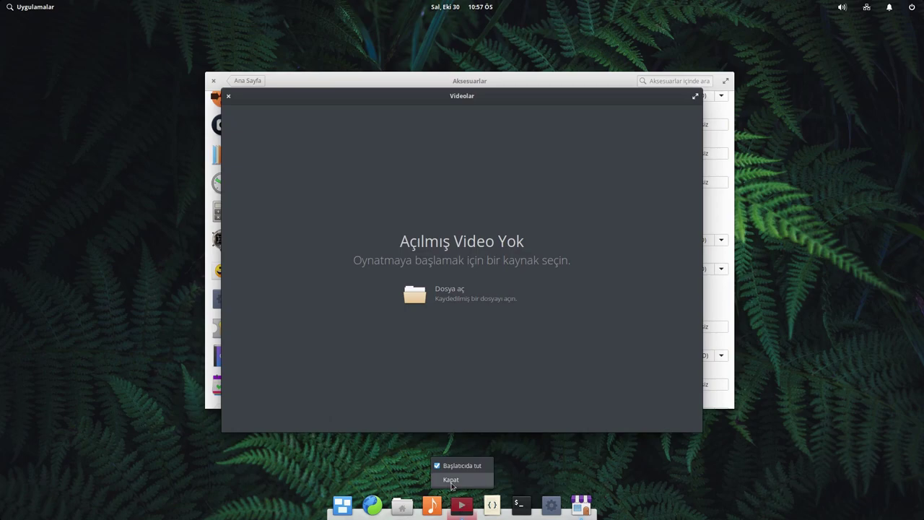
pyautogui.click(451, 479)
pyautogui.doubleClick(372, 88)
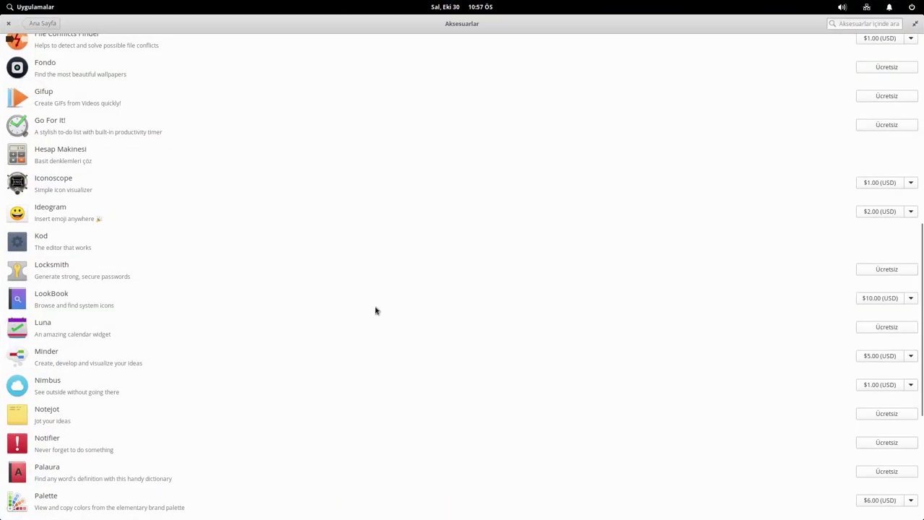
# - Use the Ana Sayfa back button to reach AppCenter's home page with the Luna banner
pyautogui.scroll(10, 361, 307)
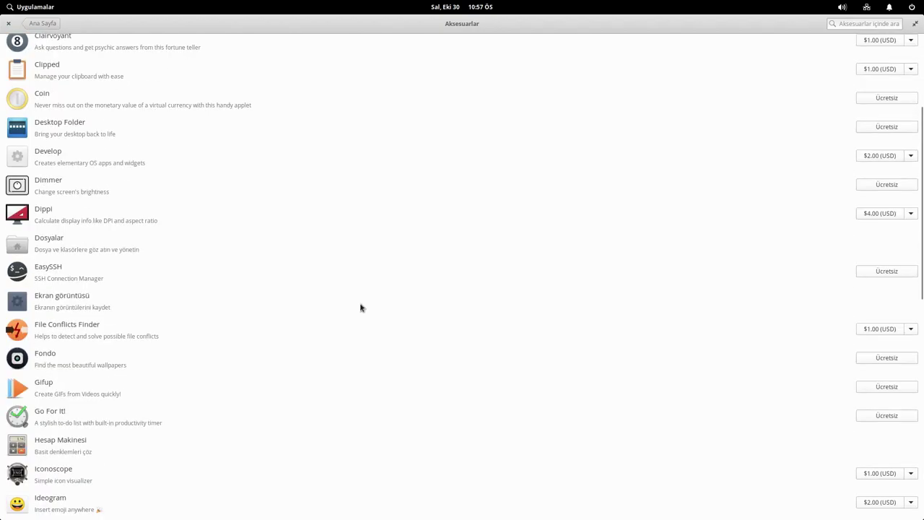
pyautogui.click(46, 27)
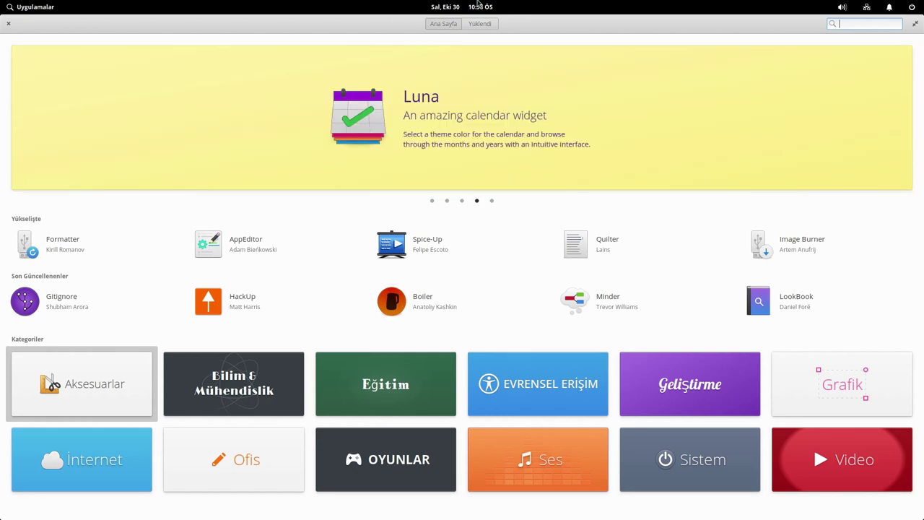
# - Unmaximize AppCenter, switch to the Yüklendi tab, and pick the 10$ amount for Agenda
pyautogui.moveTo(342, 31); pyautogui.dragTo(339, 104)
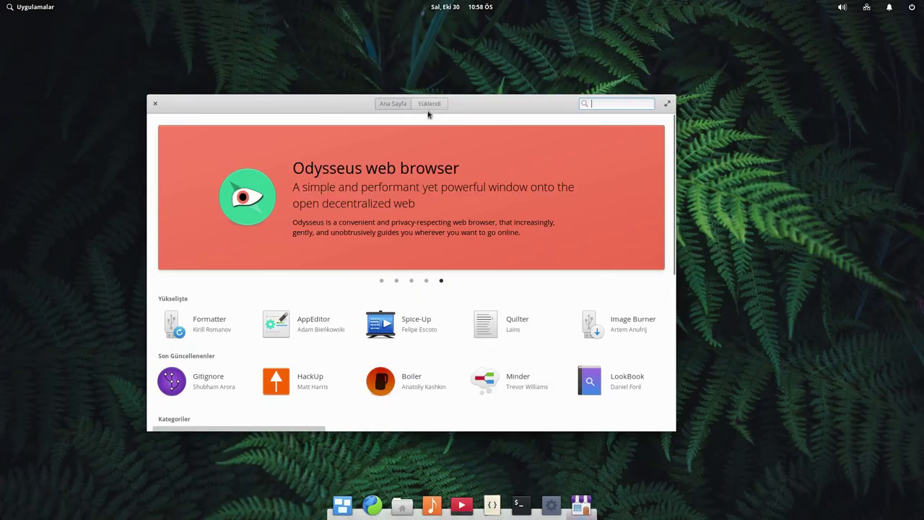
pyautogui.click(441, 104)
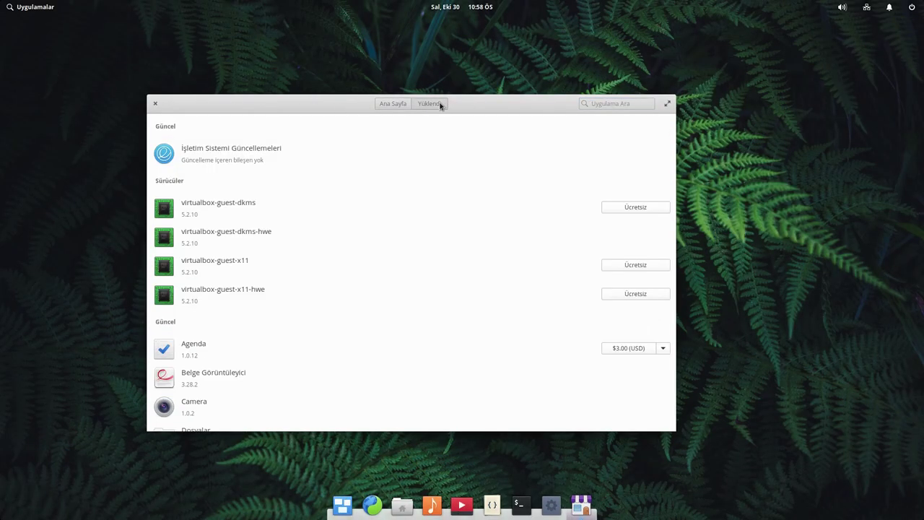
pyautogui.click(663, 349)
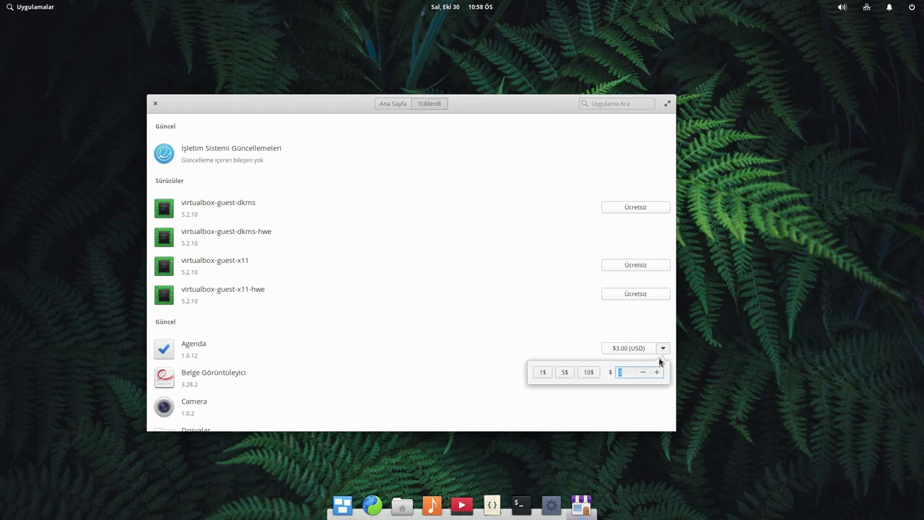
pyautogui.click(587, 373)
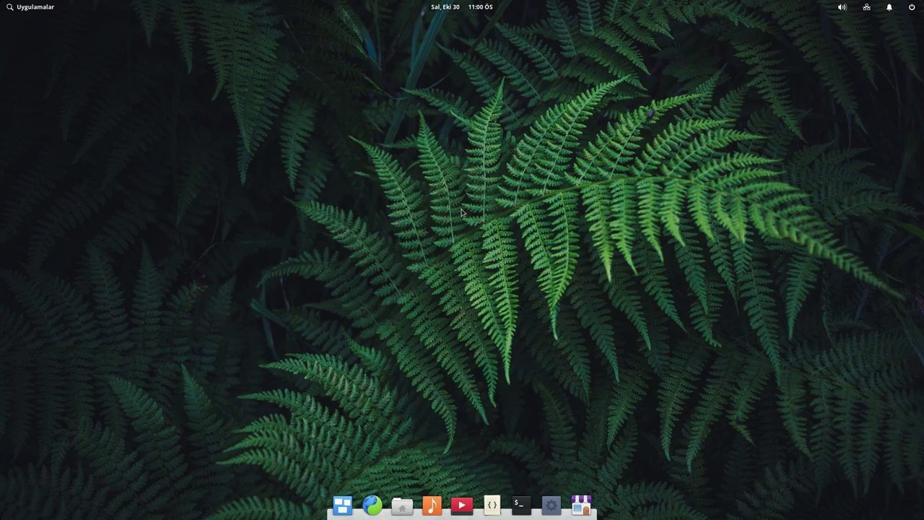
pyautogui.click(551, 505)
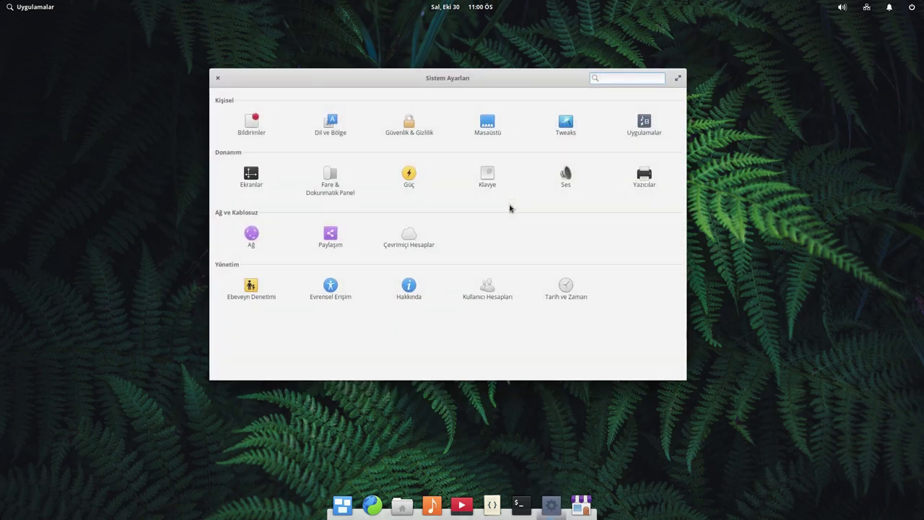
pyautogui.moveTo(424, 77); pyautogui.dragTo(537, 95)
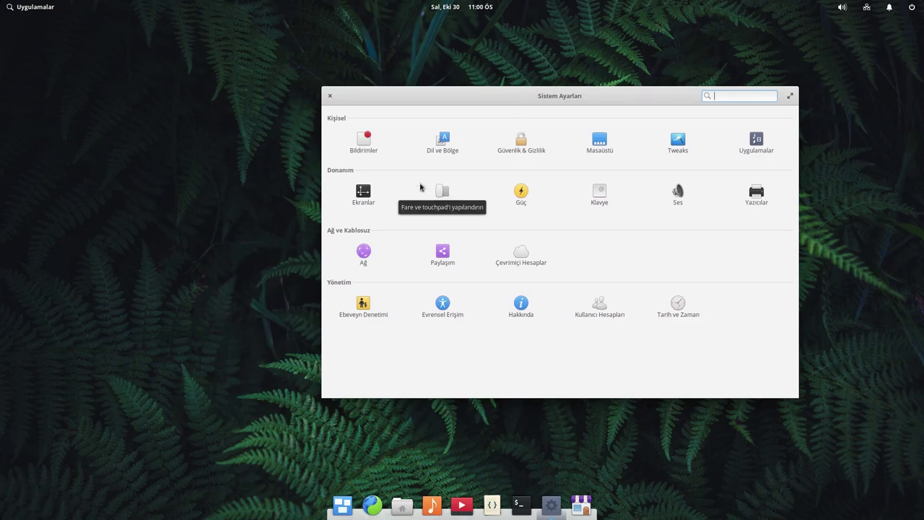
pyautogui.click(329, 95)
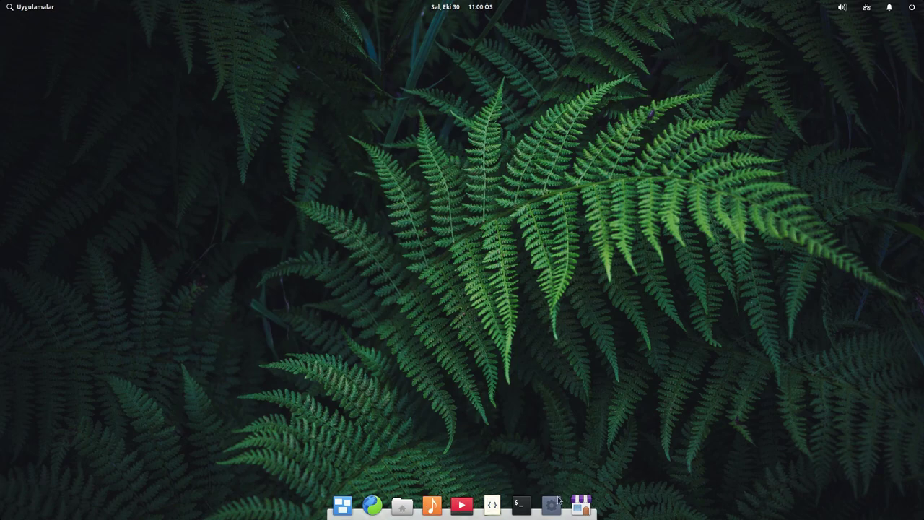
pyautogui.click(33, 8)
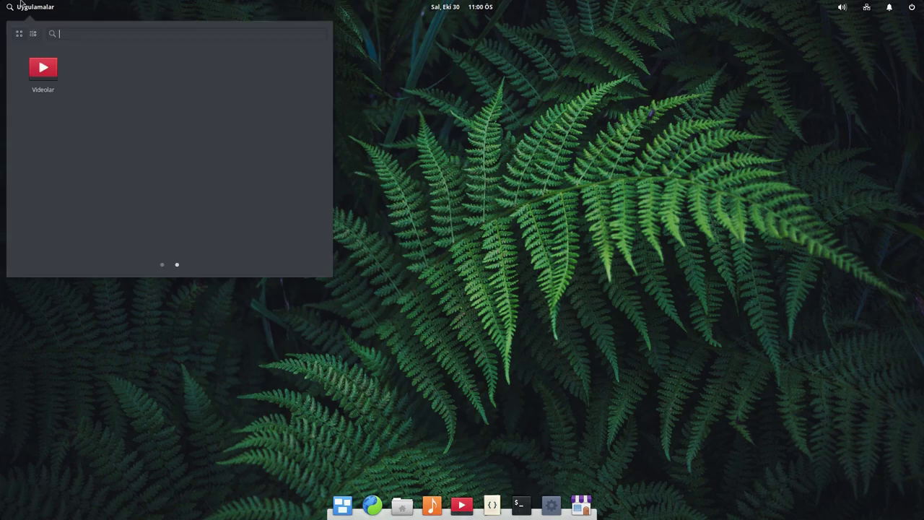
pyautogui.click(162, 266)
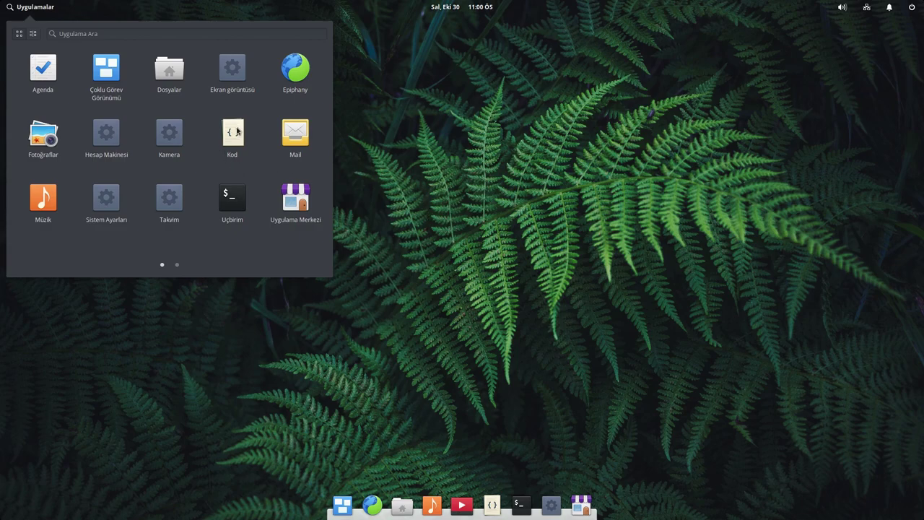
pyautogui.click(471, 154)
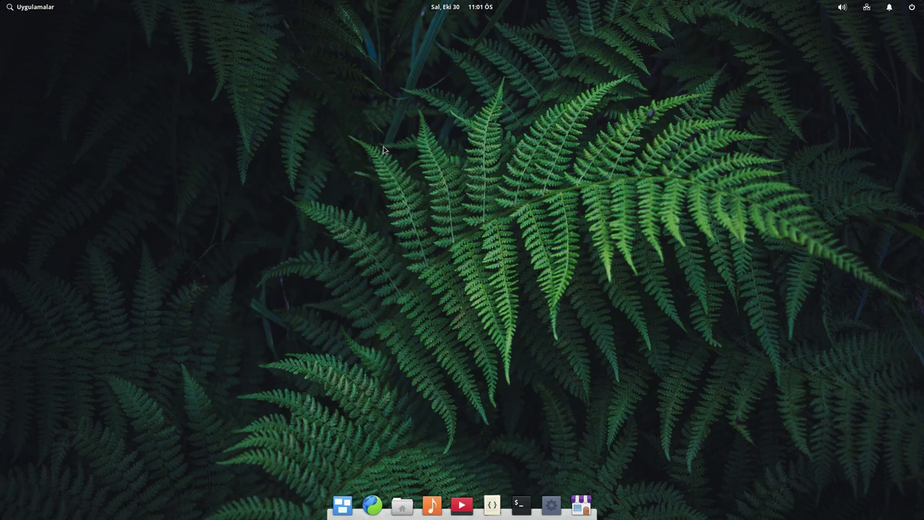
pyautogui.click(582, 505)
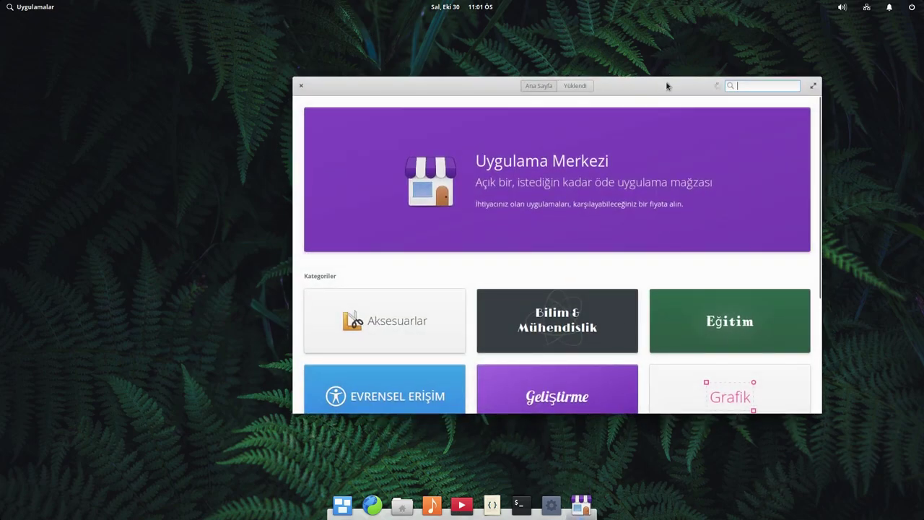
pyautogui.doubleClick(667, 84)
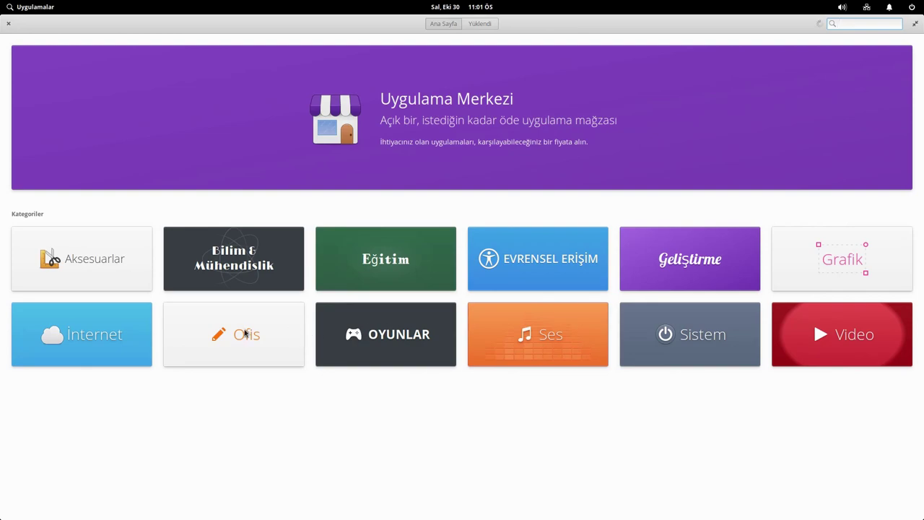
pyautogui.click(246, 332)
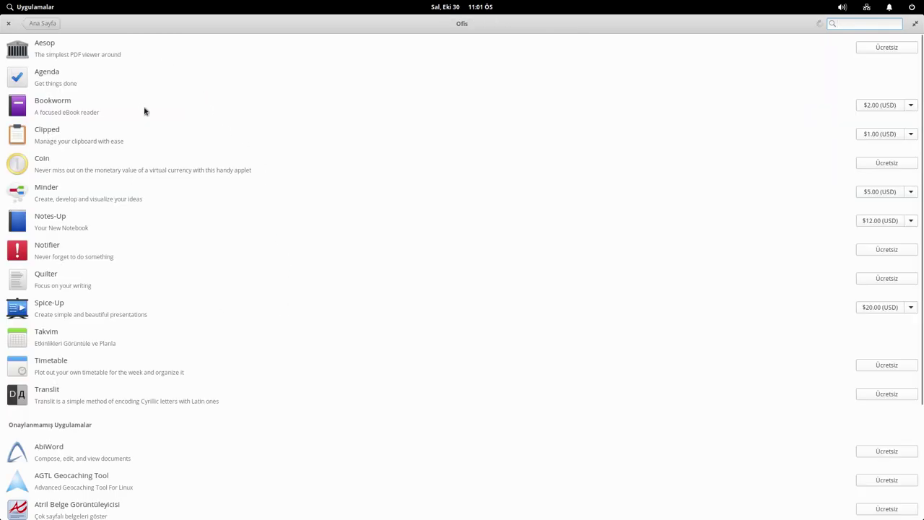
pyautogui.scroll(-6, 142, 109)
pyautogui.scroll(-1, 224, 250)
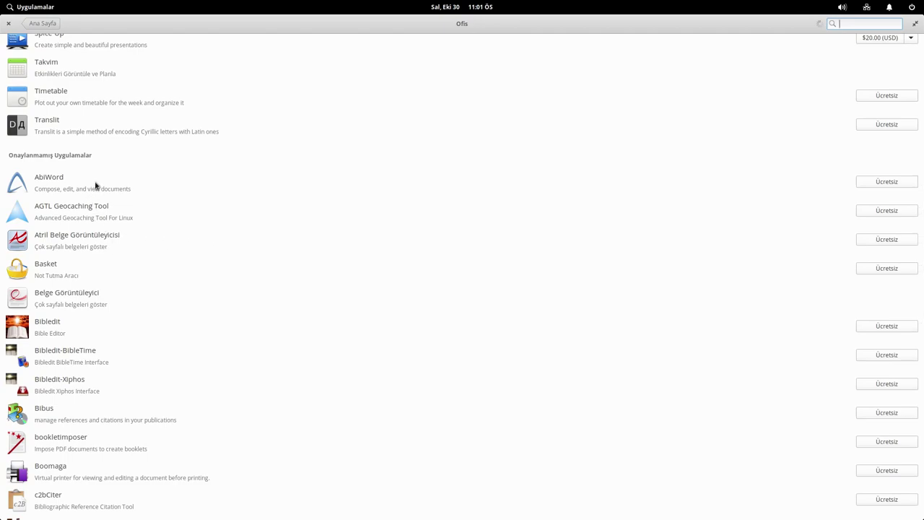
pyautogui.scroll(-10, 191, 292)
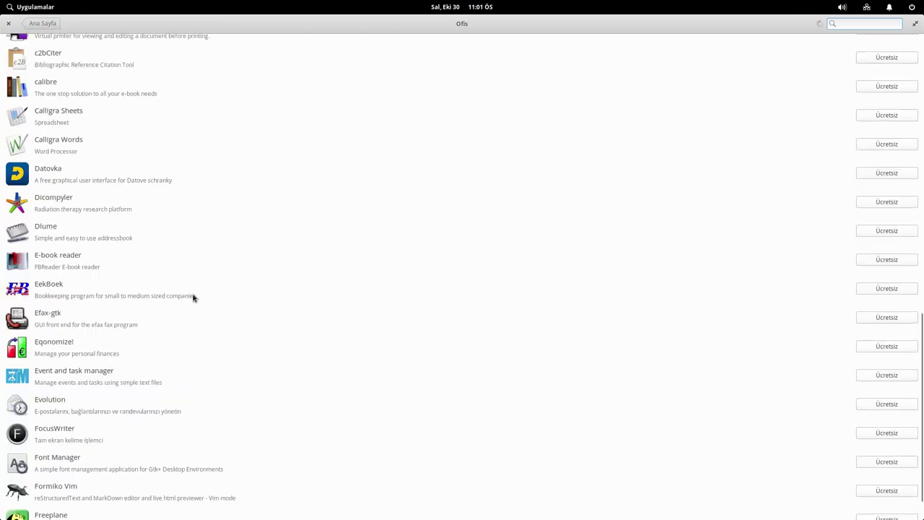
pyautogui.scroll(4, 389, 114)
pyautogui.scroll(10, 830, 101)
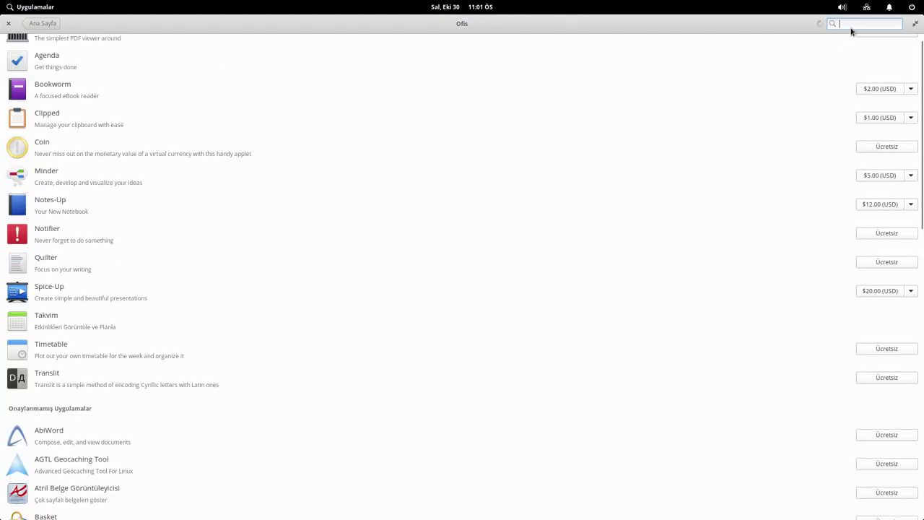
pyautogui.write('libre')
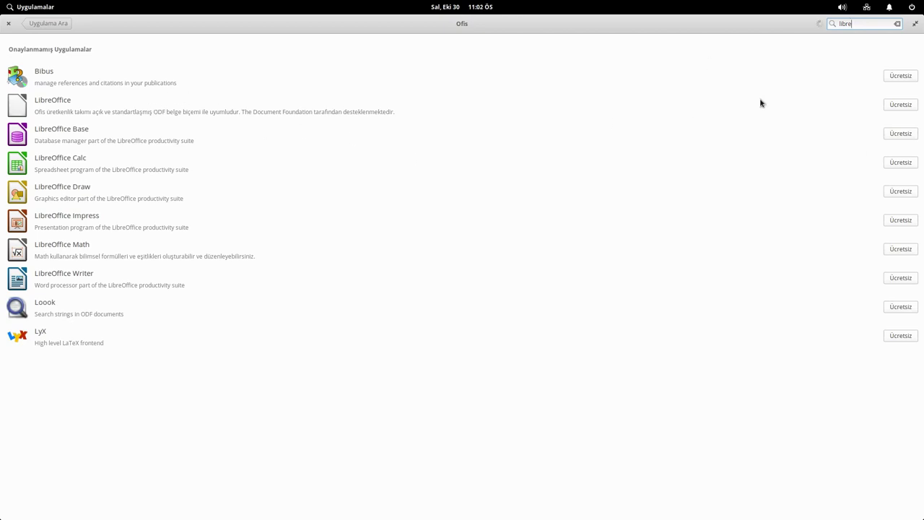
pyautogui.click(8, 23)
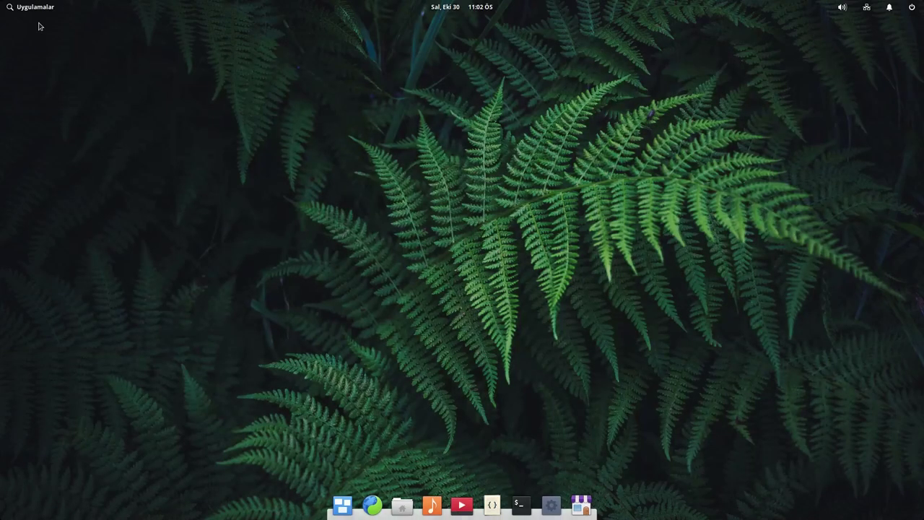